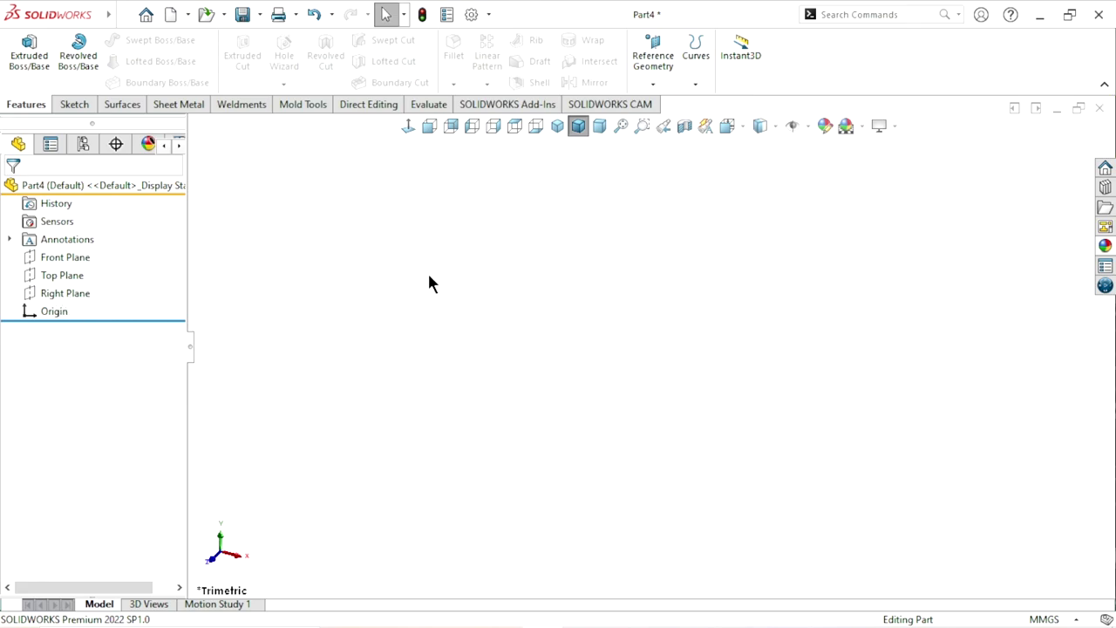
# Step: Start a sketch on the Right Plane with a horizontal midpoint centerline through the origin
pyautogui.click(78, 296)
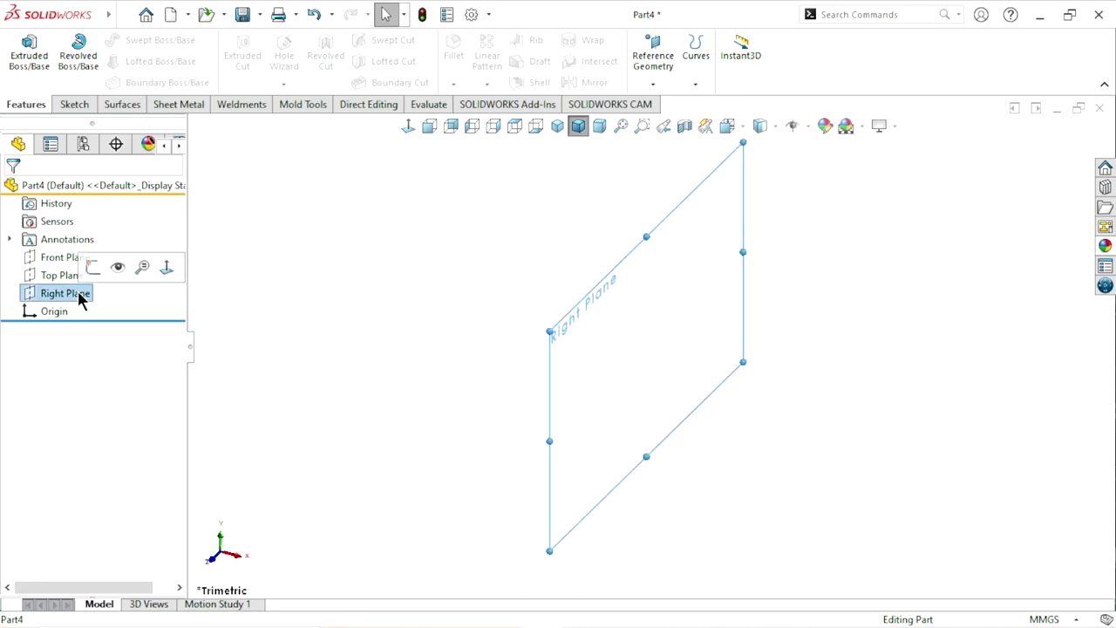
pyautogui.click(92, 265)
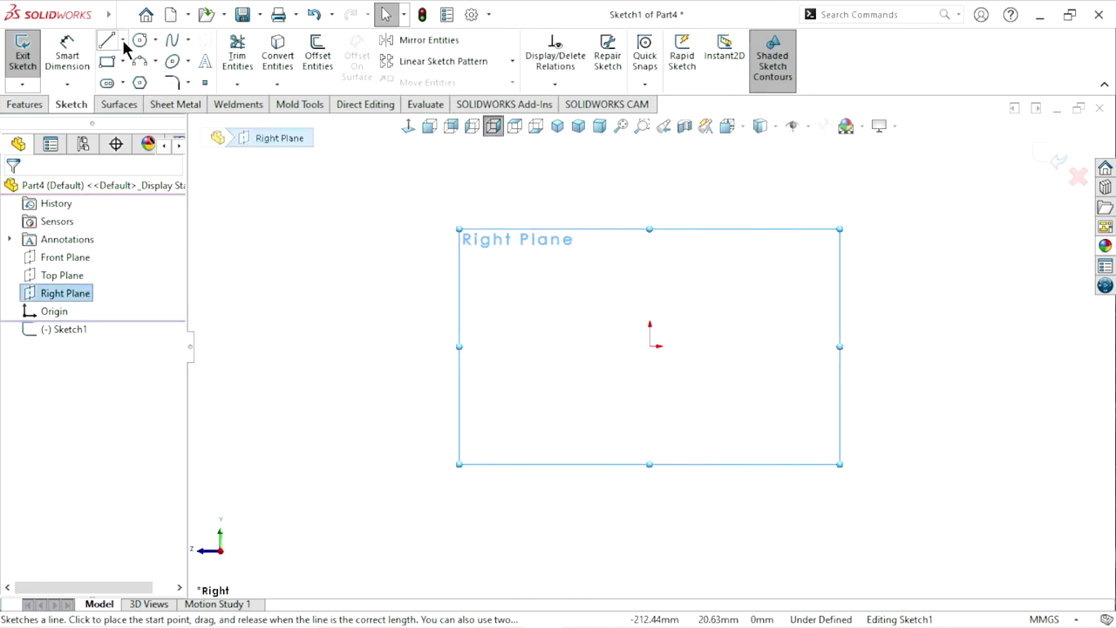
pyautogui.click(123, 44)
pyautogui.click(145, 77)
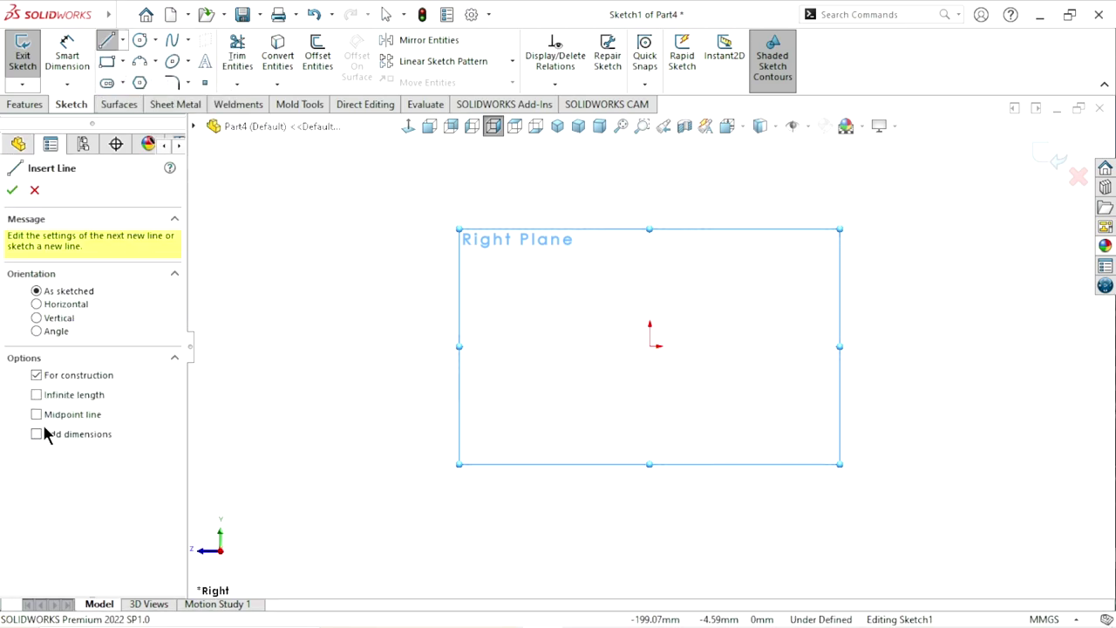
pyautogui.click(37, 415)
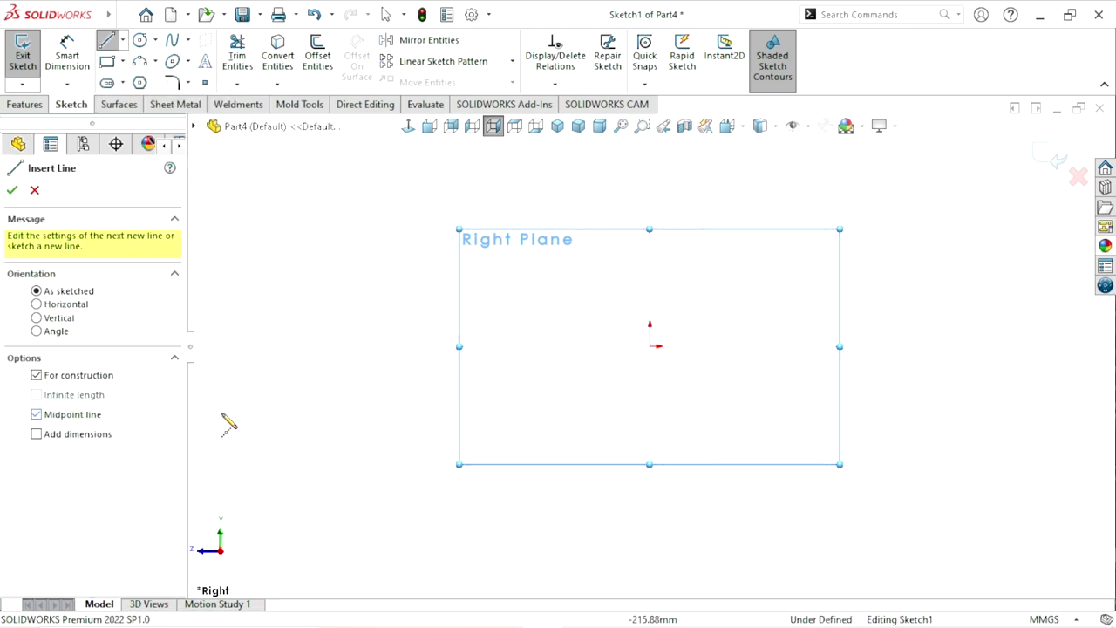
pyautogui.click(652, 346)
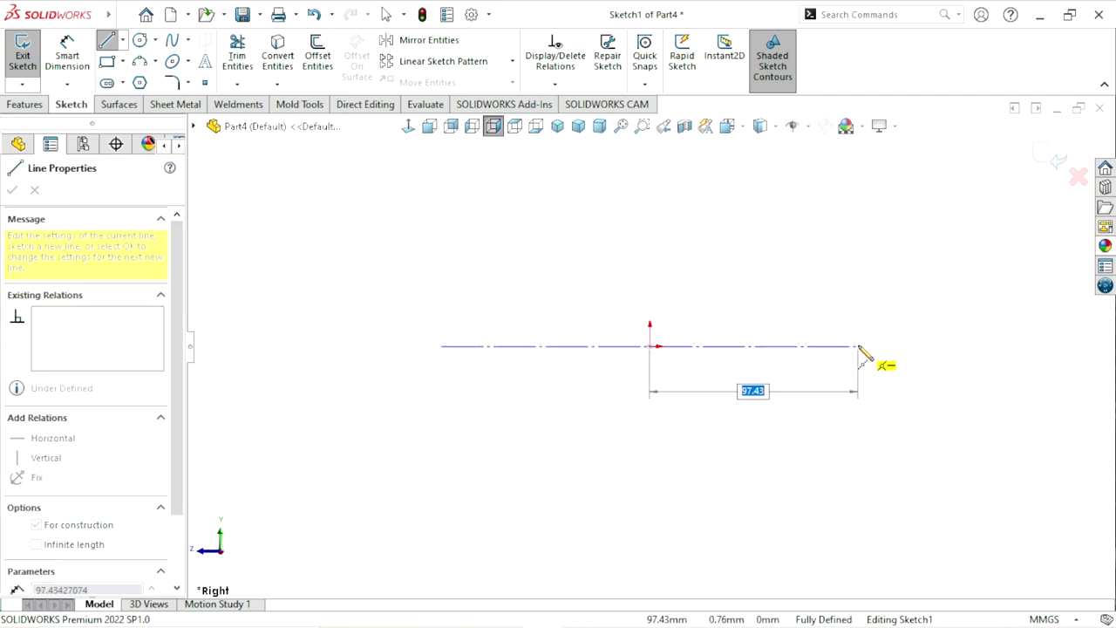
pyautogui.click(859, 353)
pyautogui.rightClick(853, 305)
pyautogui.click(859, 307)
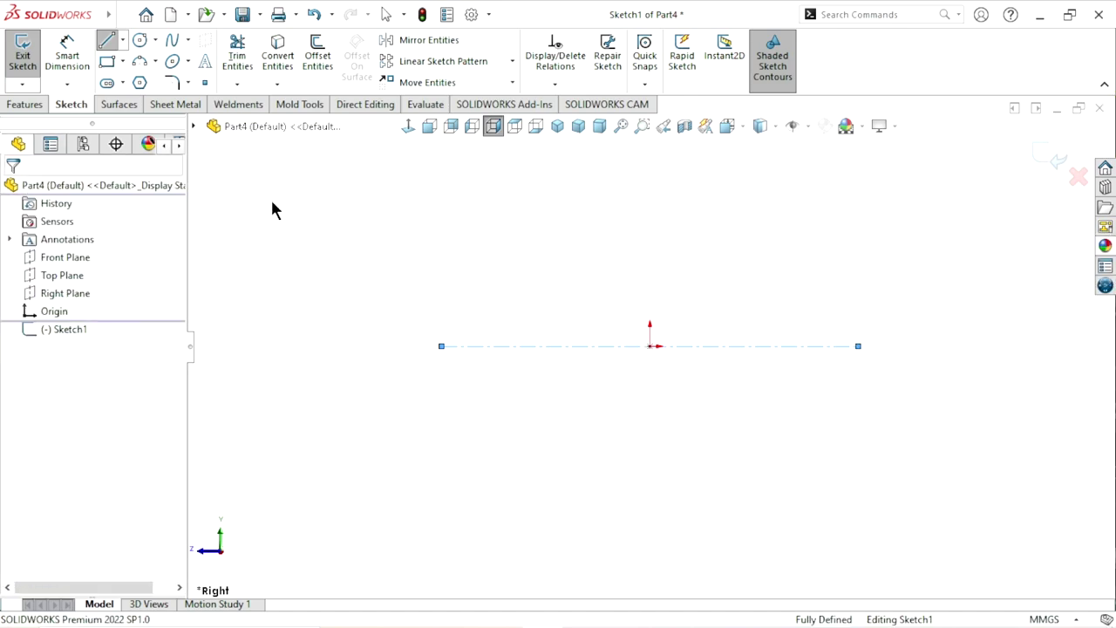
# Step: Sketch the closed six-sided seal cross-section with lines above the centerline, including one sloped edge
pyautogui.click(107, 39)
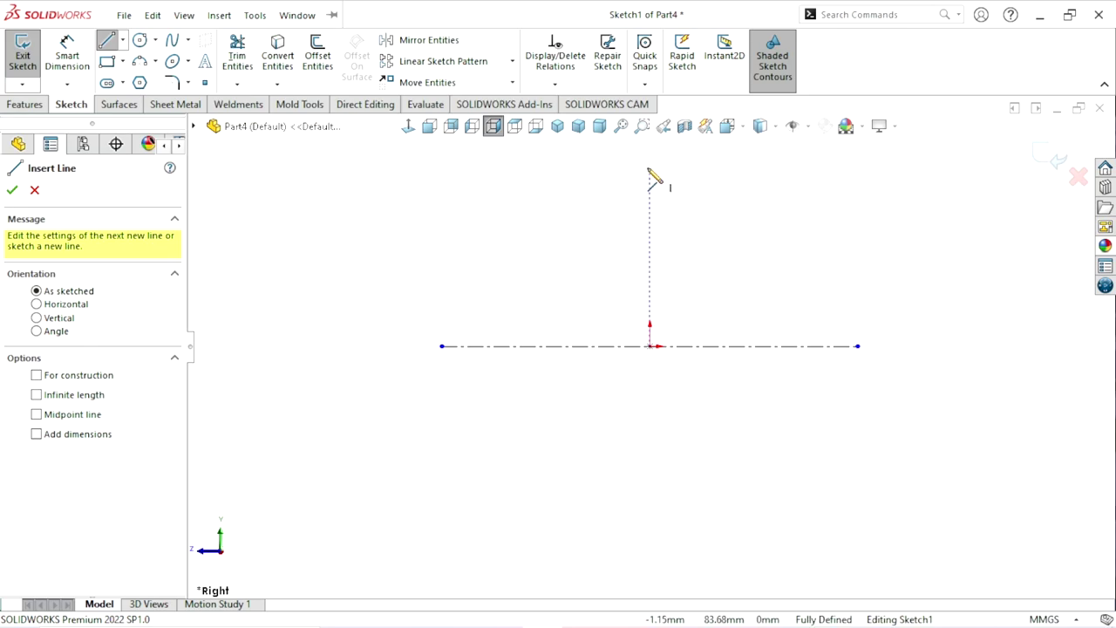
pyautogui.moveTo(649, 169)
pyautogui.mouseDown()
pyautogui.moveTo(650, 274)
pyautogui.moveTo(573, 273)
pyautogui.moveTo(622, 236)
pyautogui.mouseUp()
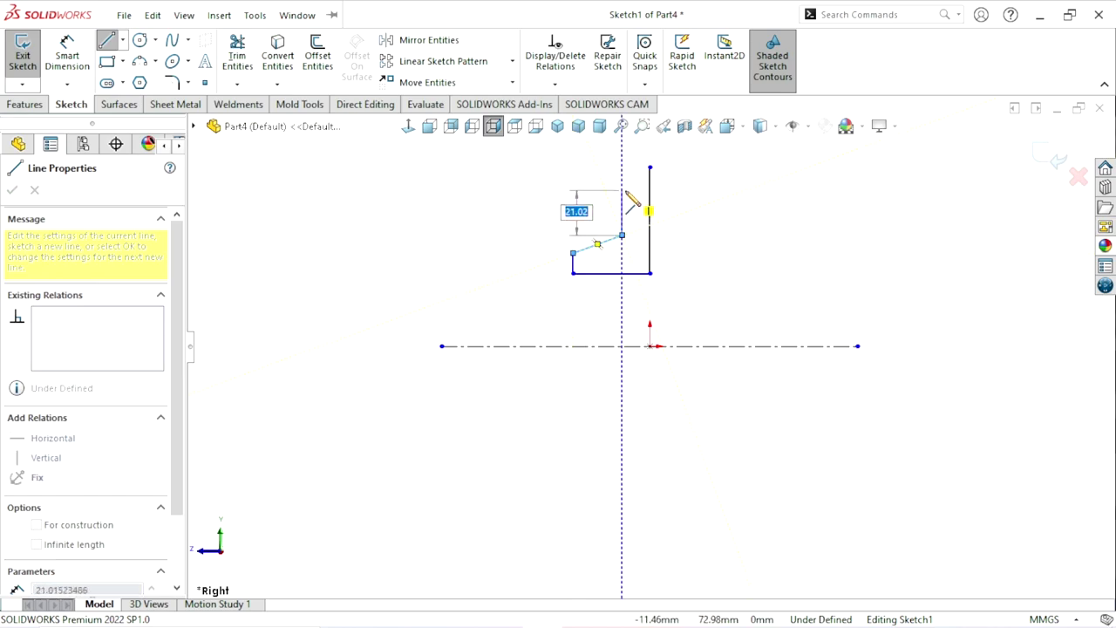
pyautogui.click(621, 190)
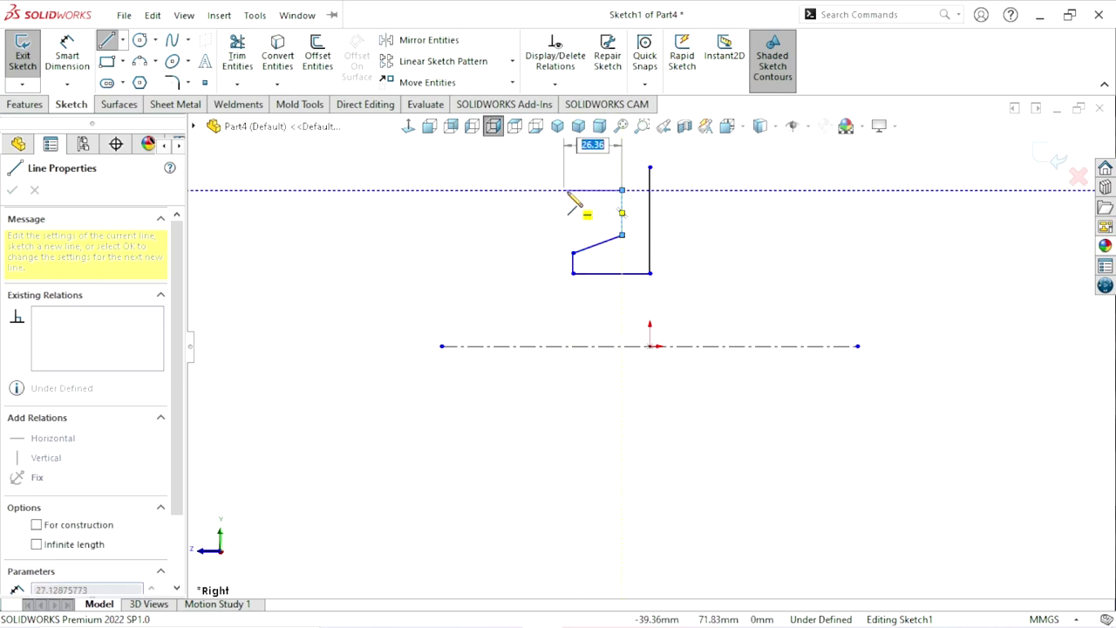
pyautogui.click(572, 190)
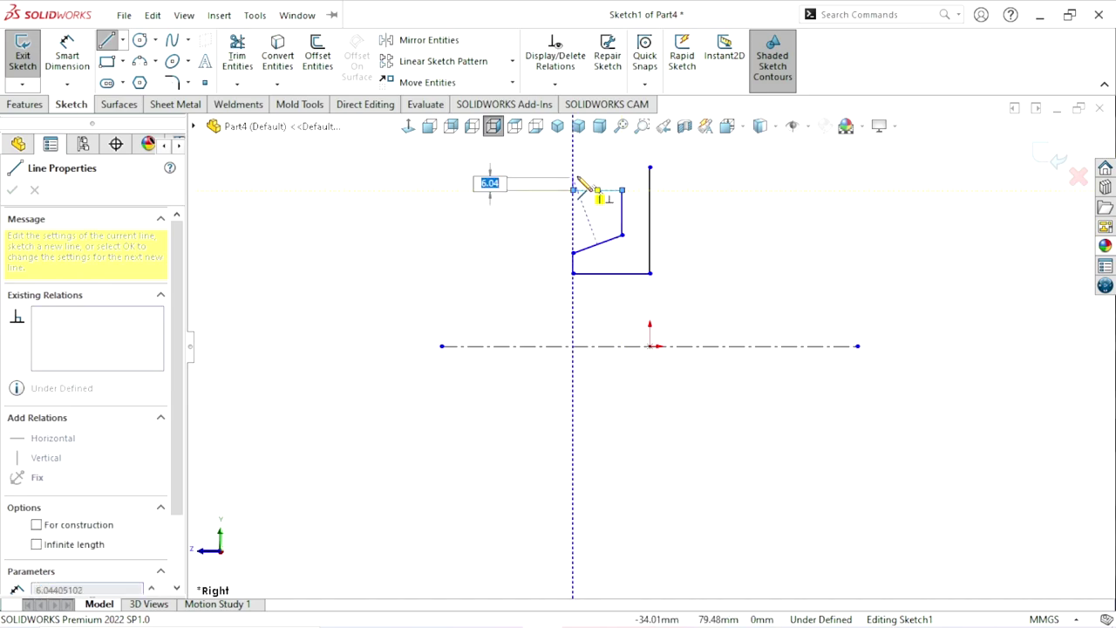
pyautogui.click(573, 168)
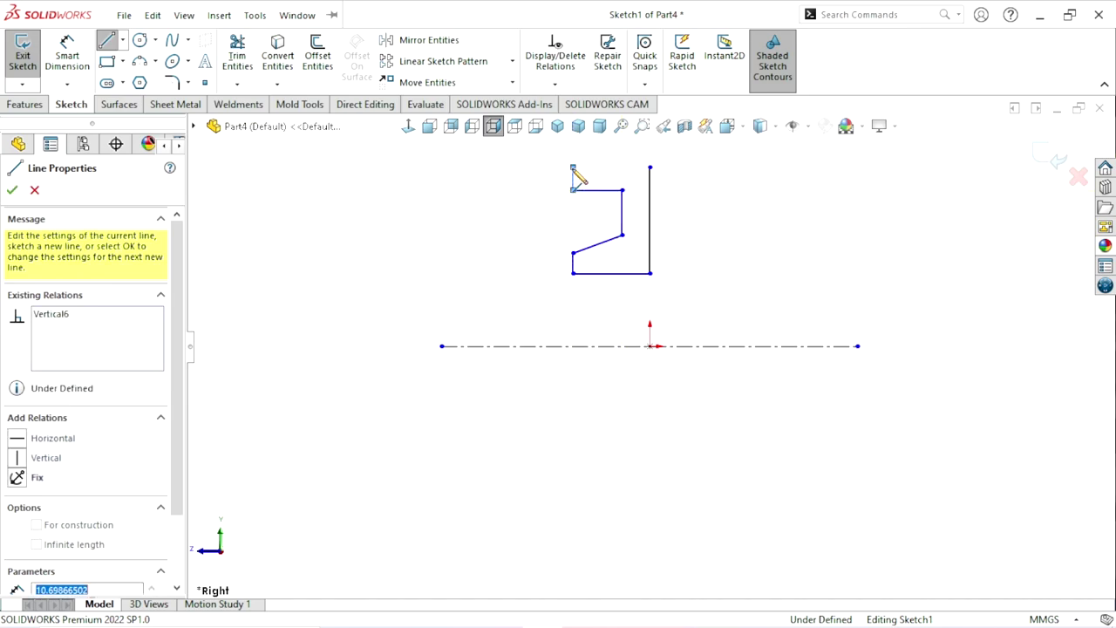
pyautogui.click(650, 167)
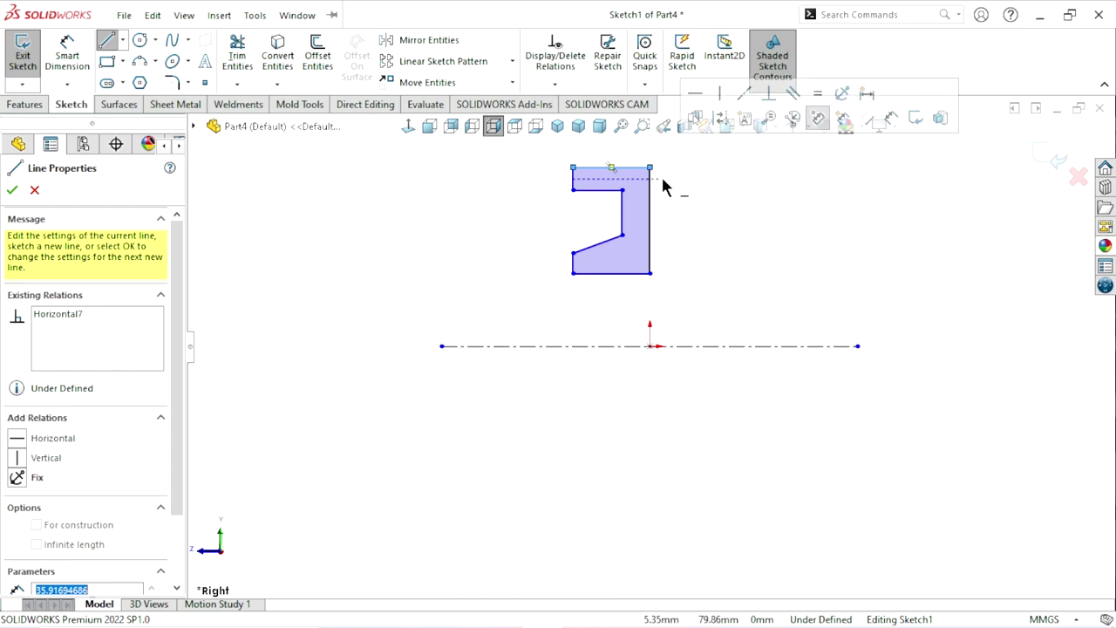
pyautogui.rightClick(669, 185)
pyautogui.click(678, 191)
pyautogui.scroll(2, 671, 300)
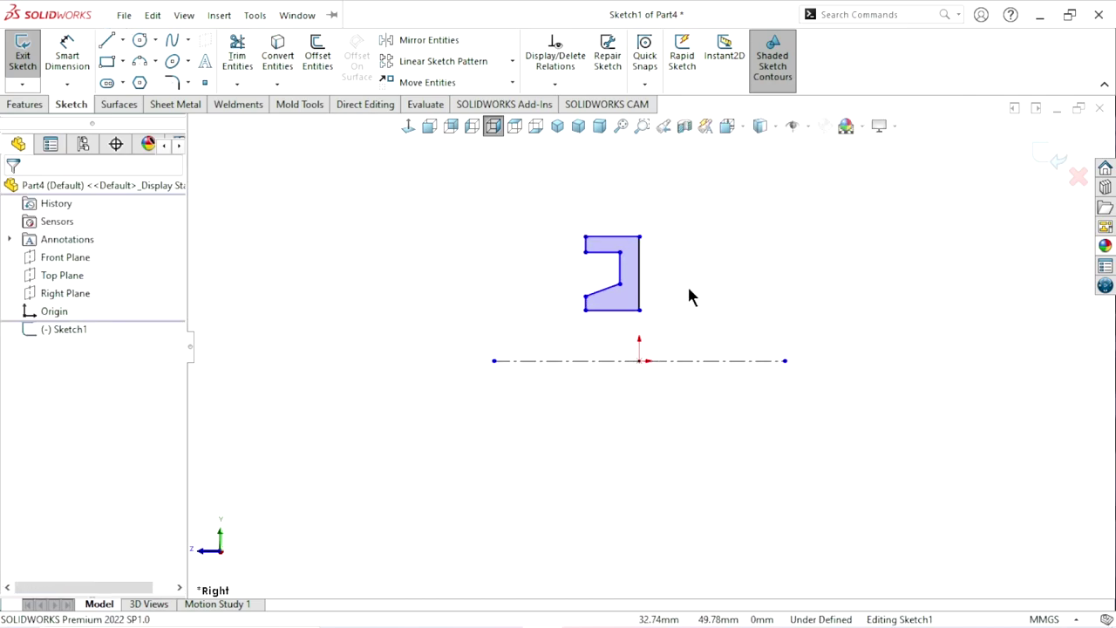
pyautogui.scroll(-4, 690, 294)
# Step: Dimension the top edge as a 50 mm diameter about the centerline
pyautogui.click(67, 52)
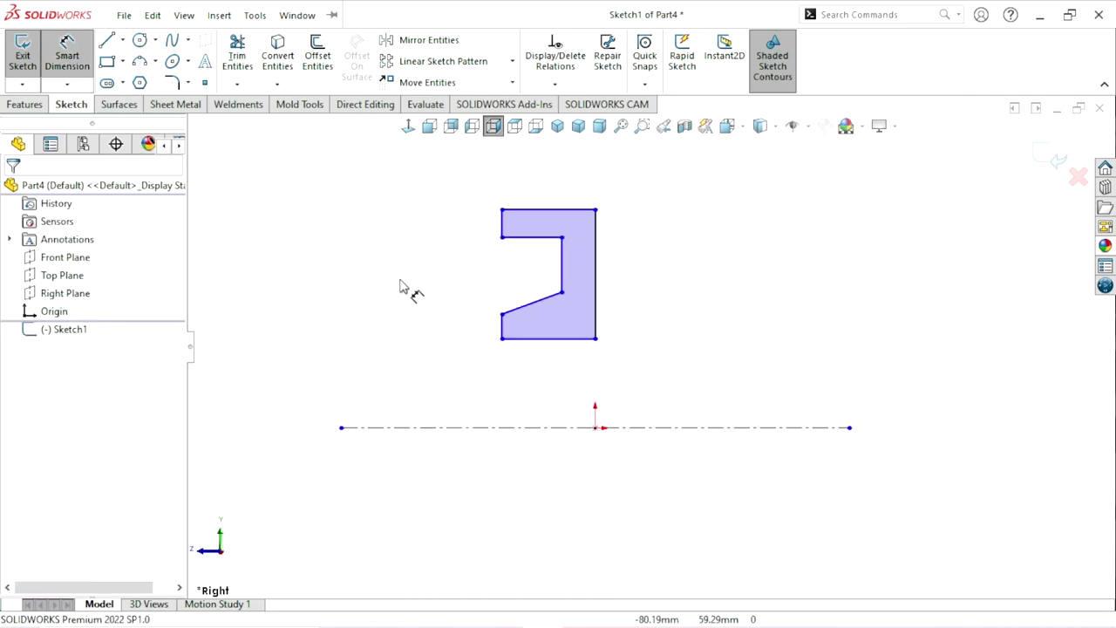
pyautogui.click(632, 429)
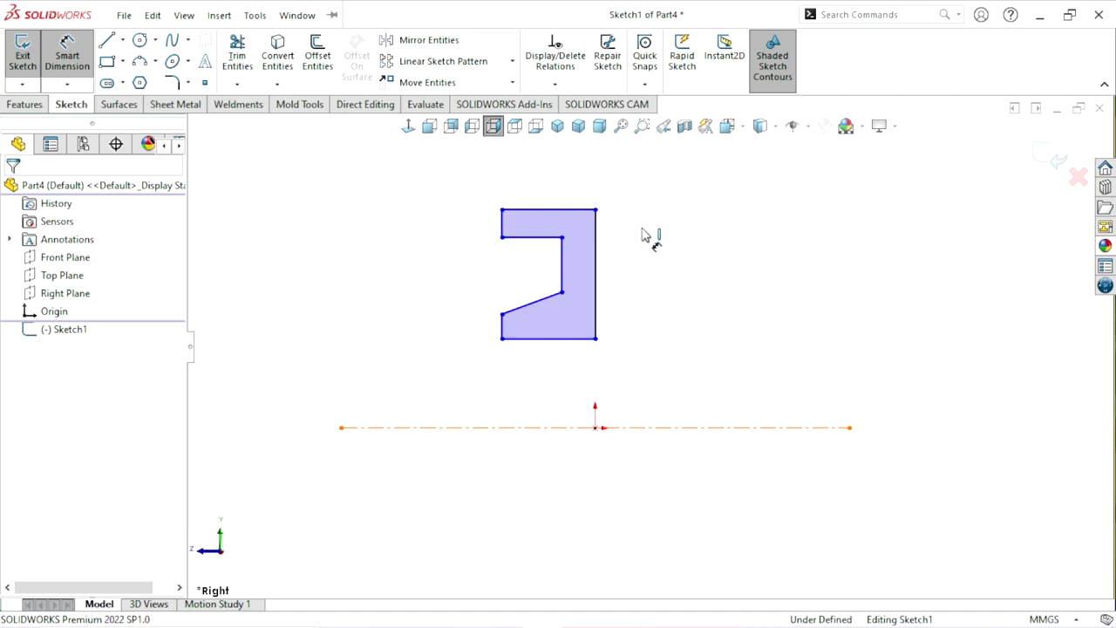
pyautogui.click(553, 210)
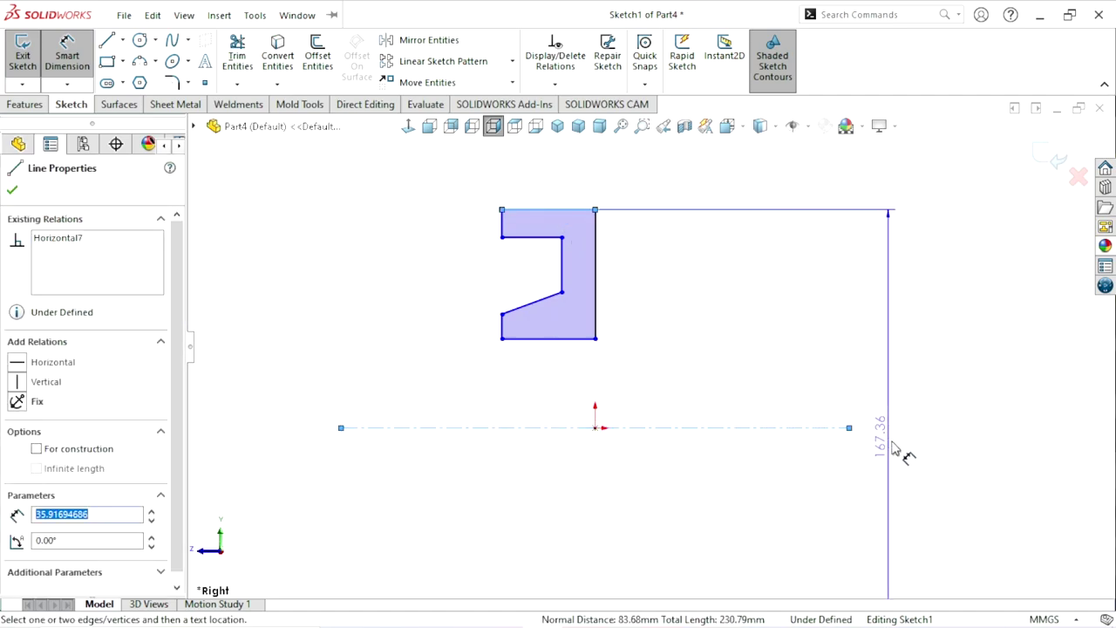
pyautogui.click(901, 446)
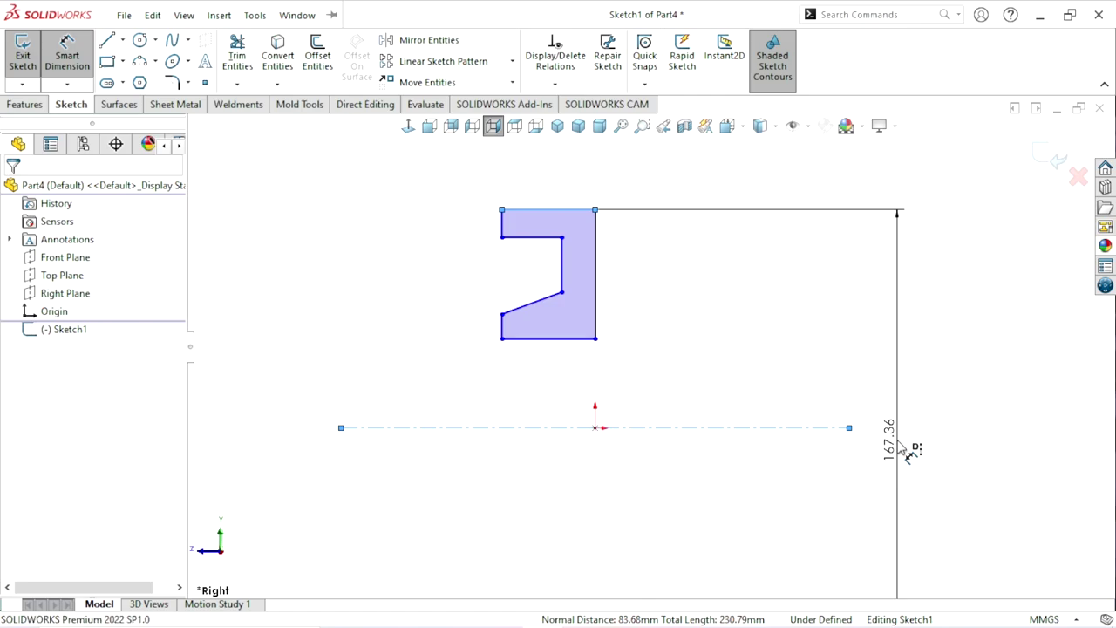
pyautogui.write('50')
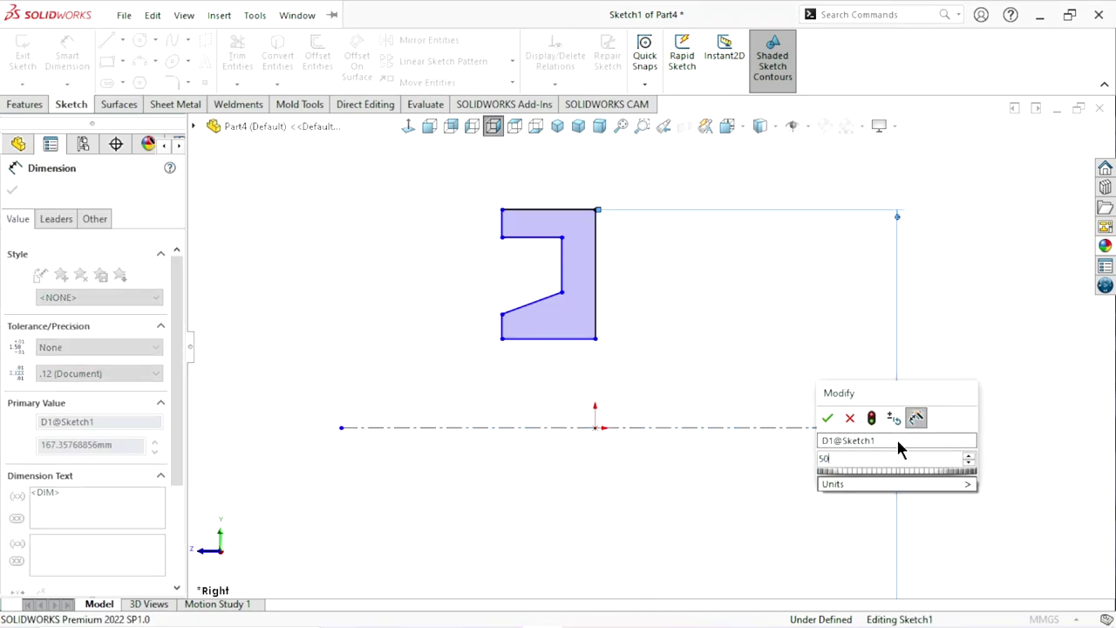
pyautogui.click(826, 419)
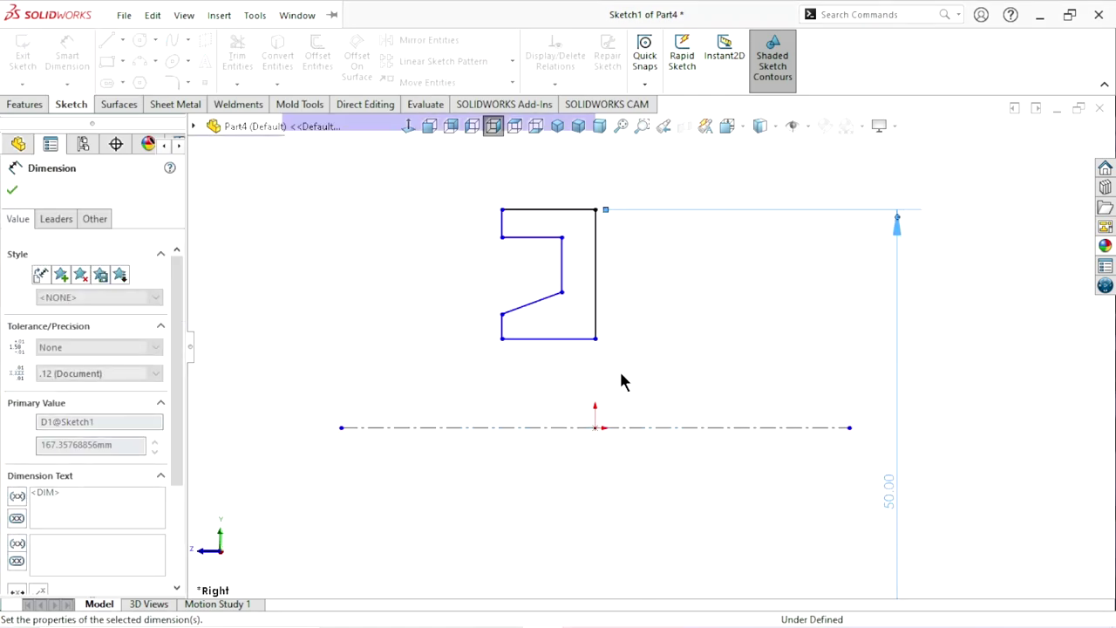
# Step: Dimension the bottom edge as the 25 mm inner diameter about the centerline
pyautogui.click(577, 339)
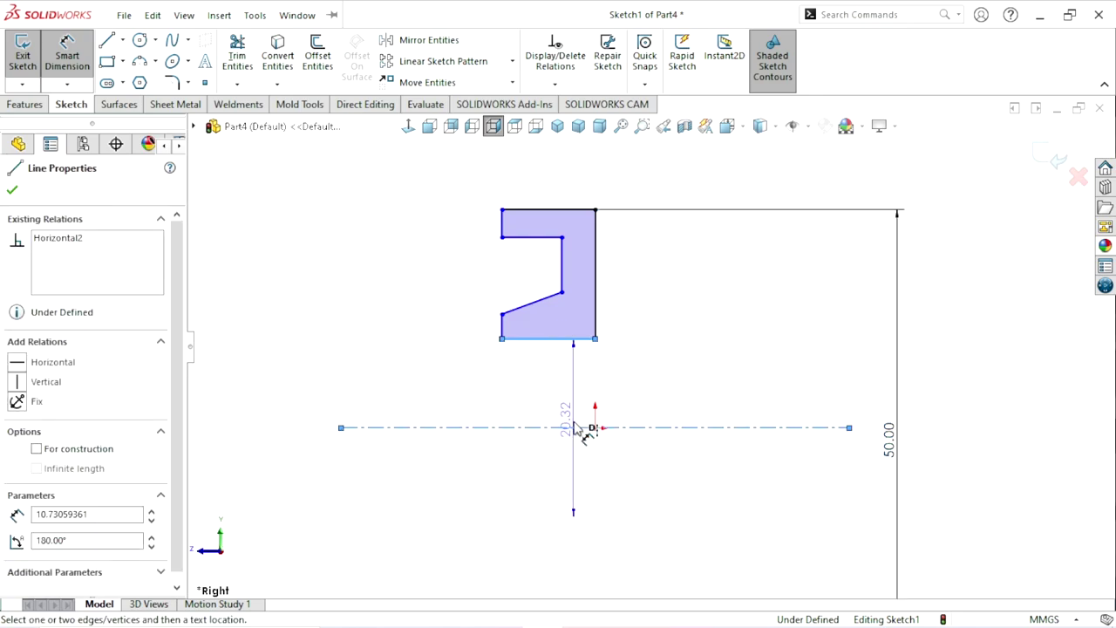
pyautogui.click(632, 416)
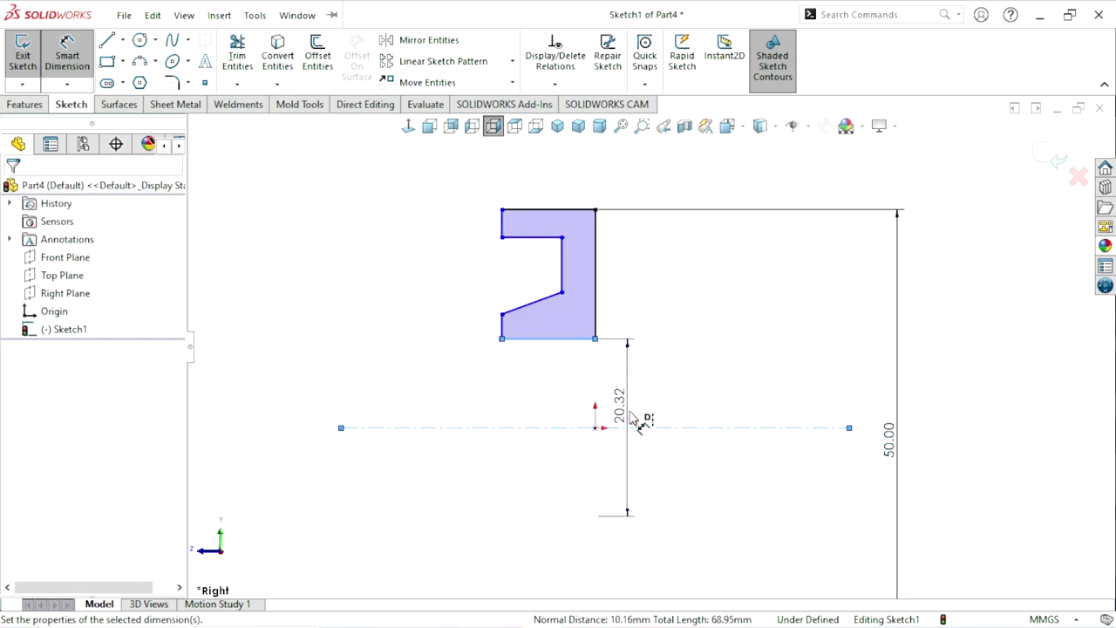
pyautogui.write('20.32')
pyautogui.press('Return')
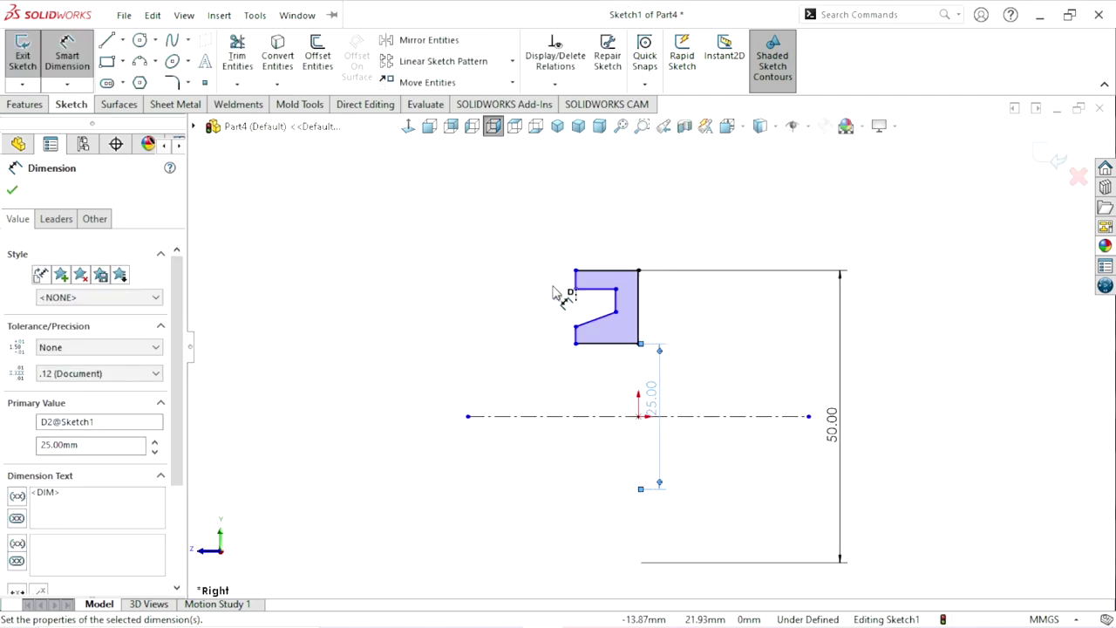
pyautogui.scroll(-1, 645, 365)
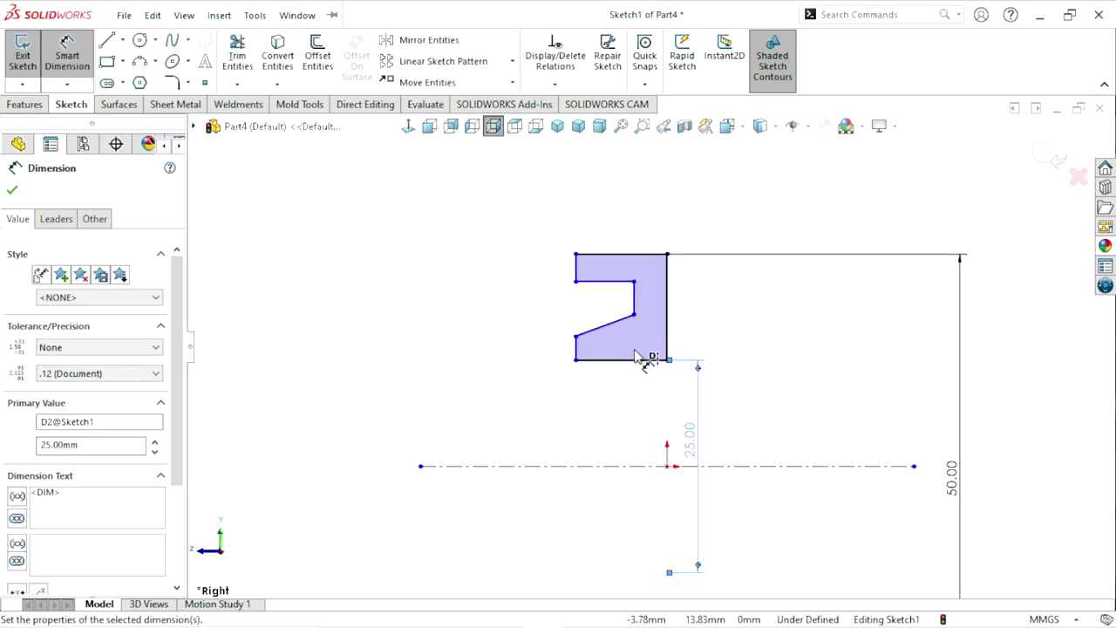
pyautogui.click(576, 275)
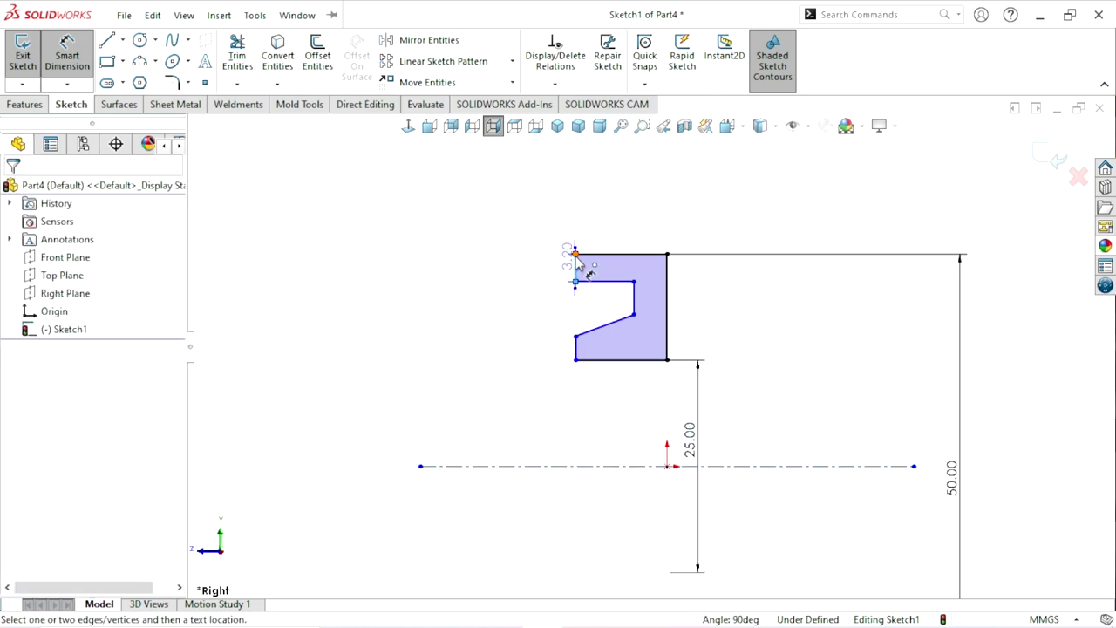
# Step: Set the short top-left edge to 2 mm and the horizontal gap to 6 mm
pyautogui.click(558, 219)
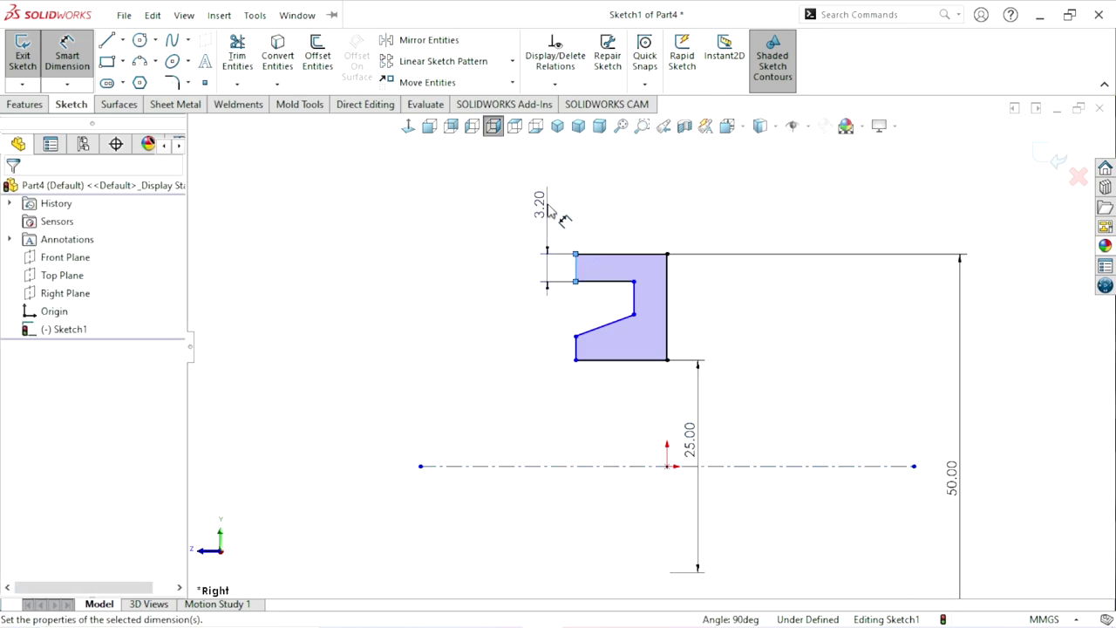
pyautogui.write('2')
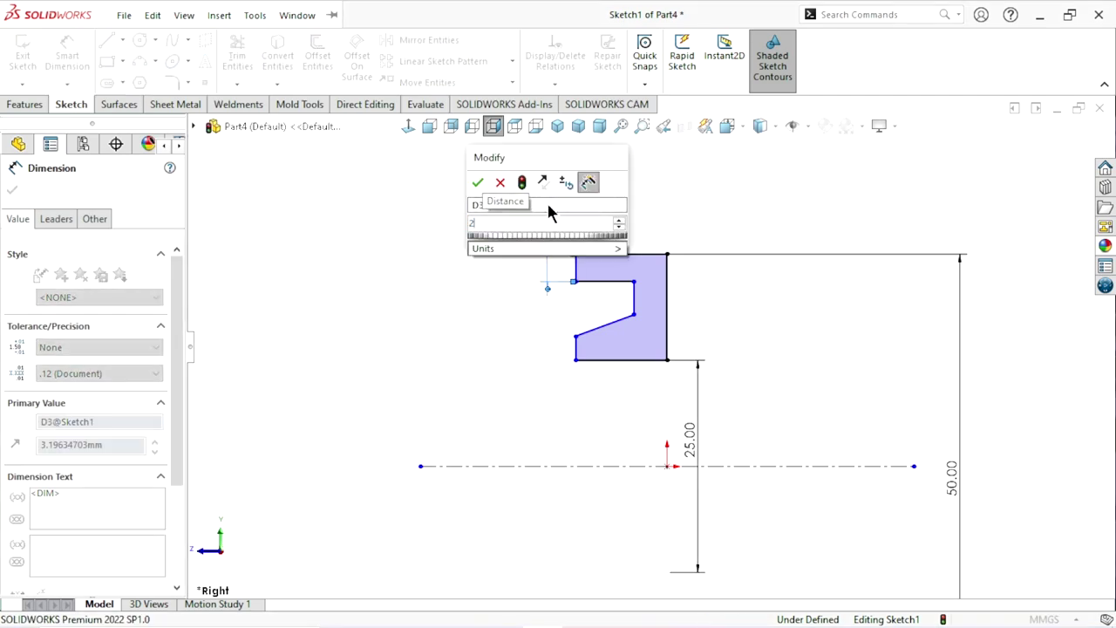
pyautogui.click(479, 183)
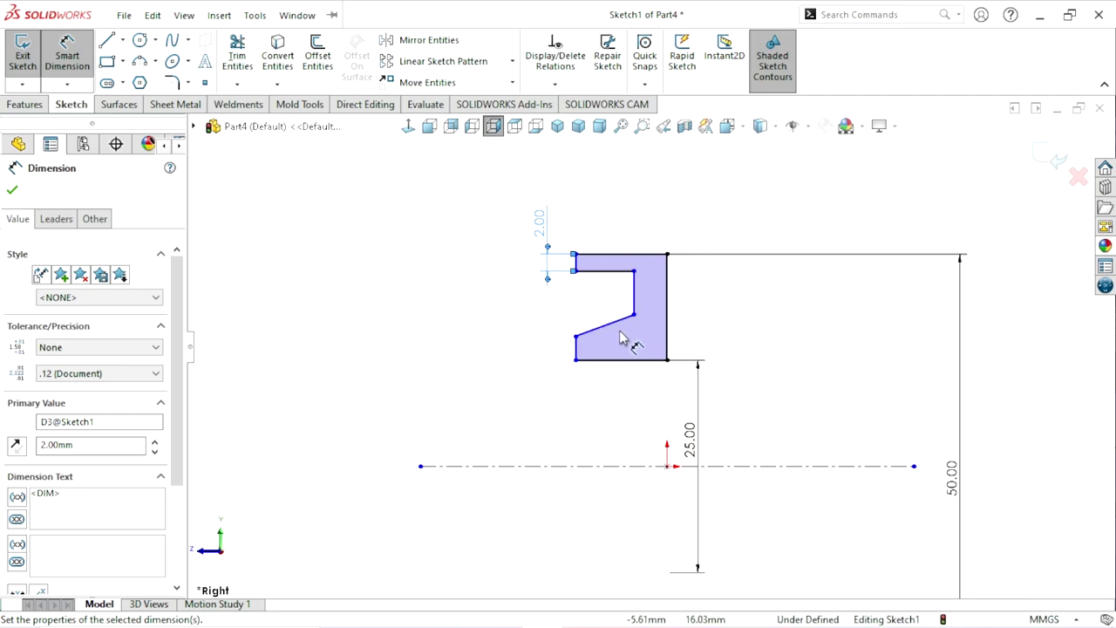
pyautogui.scroll(-2, 614, 329)
pyautogui.click(560, 234)
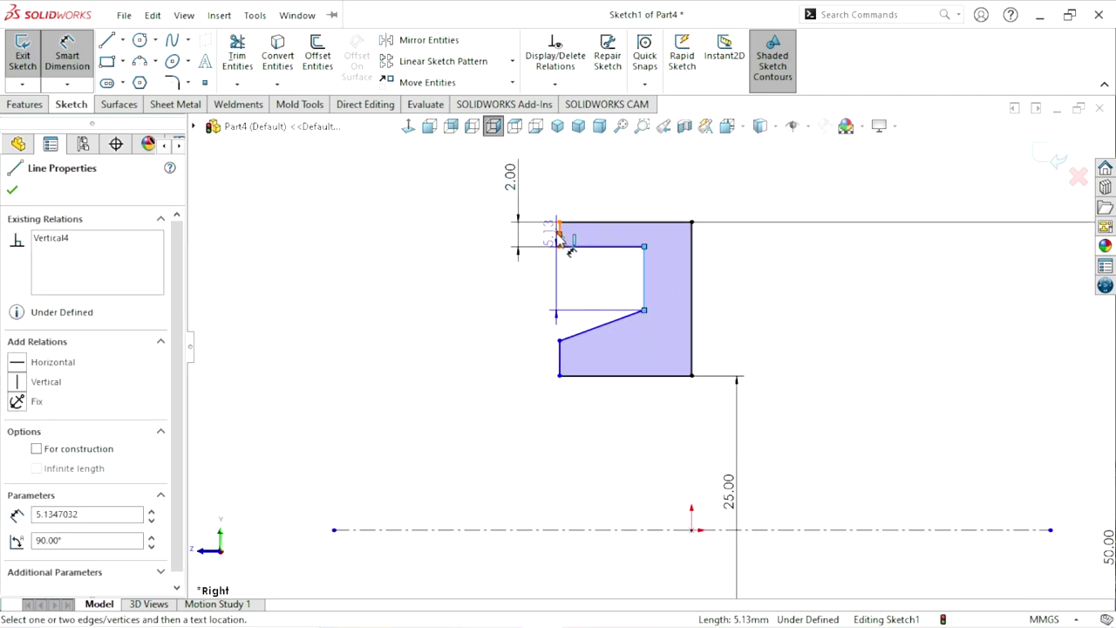
pyautogui.click(561, 234)
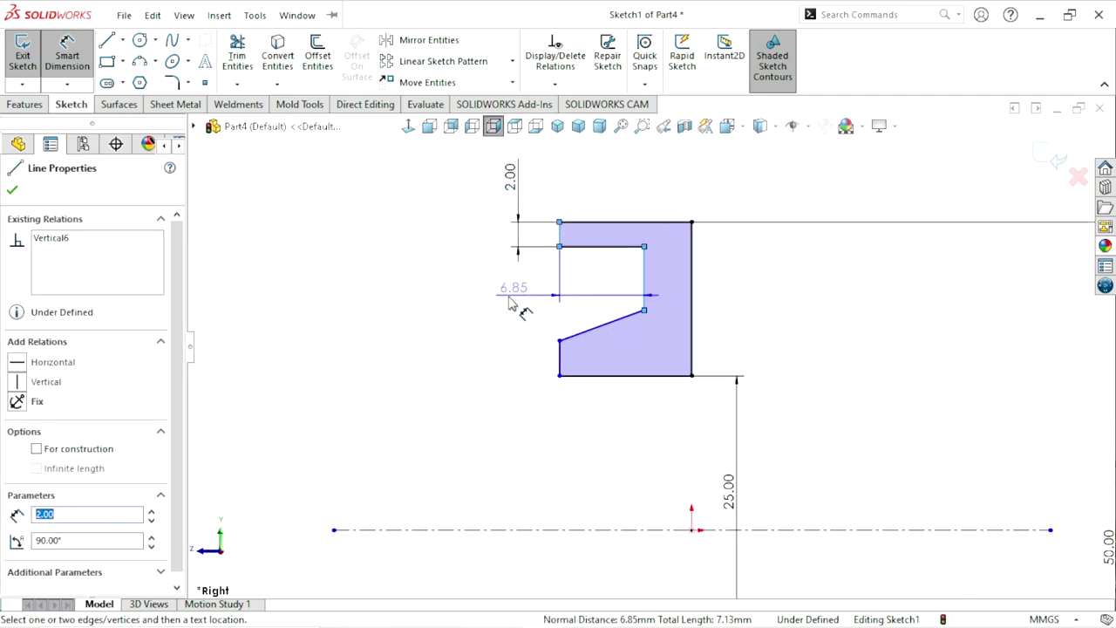
pyautogui.click(459, 292)
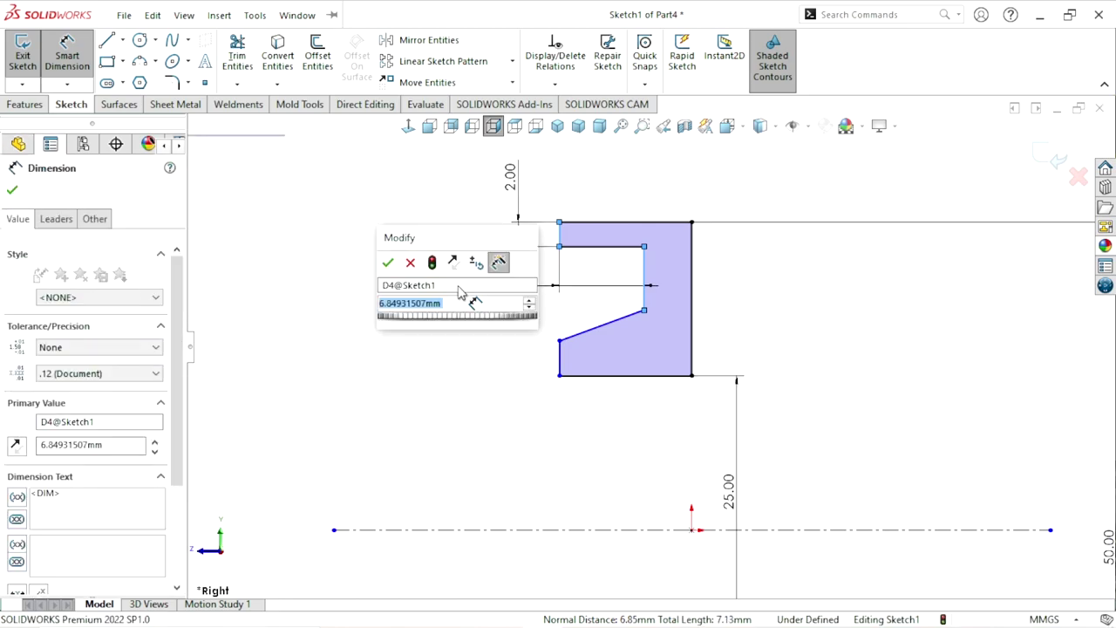
pyautogui.write('6')
pyautogui.click(387, 264)
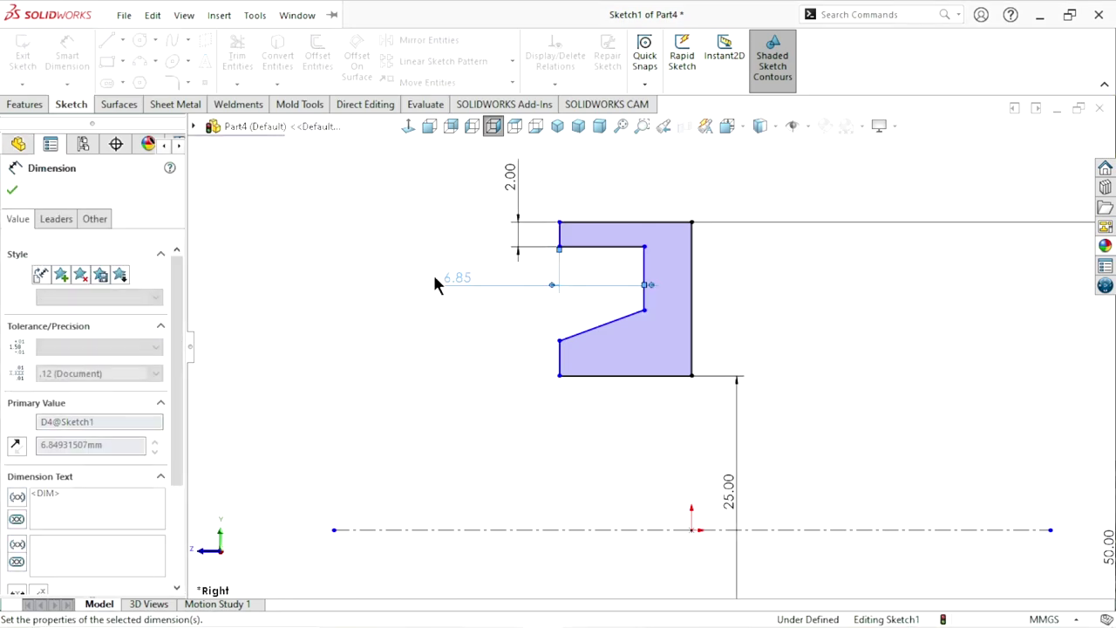
# Step: Give the lower-left edge a 2 mm height and angle the sloped edge 10° to the bottom
pyautogui.click(559, 340)
pyautogui.click(559, 376)
pyautogui.click(503, 366)
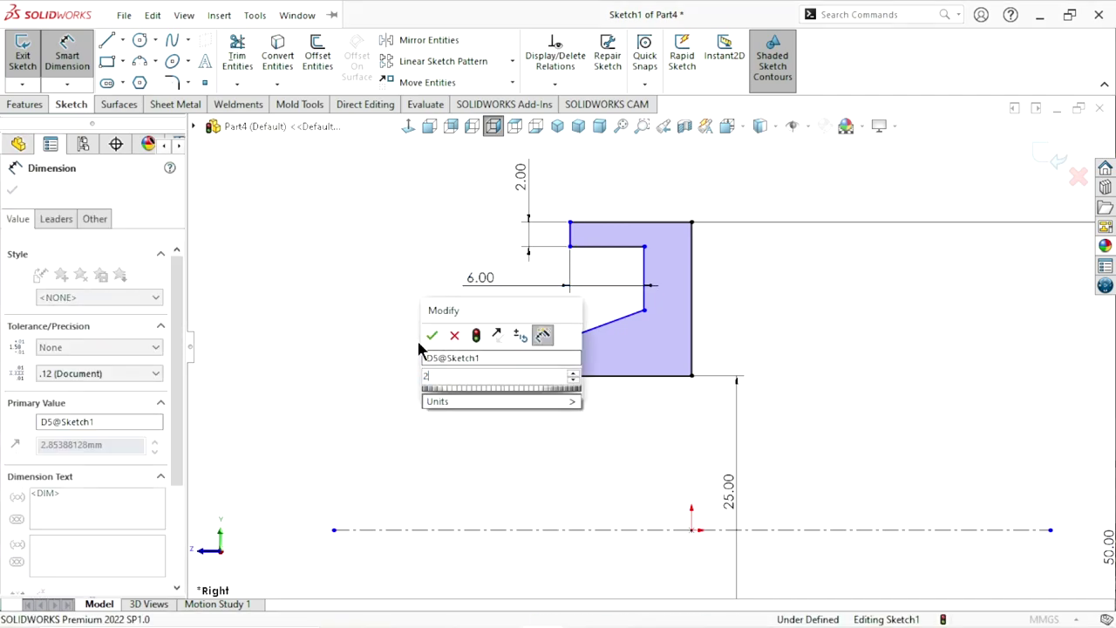
pyautogui.click(429, 333)
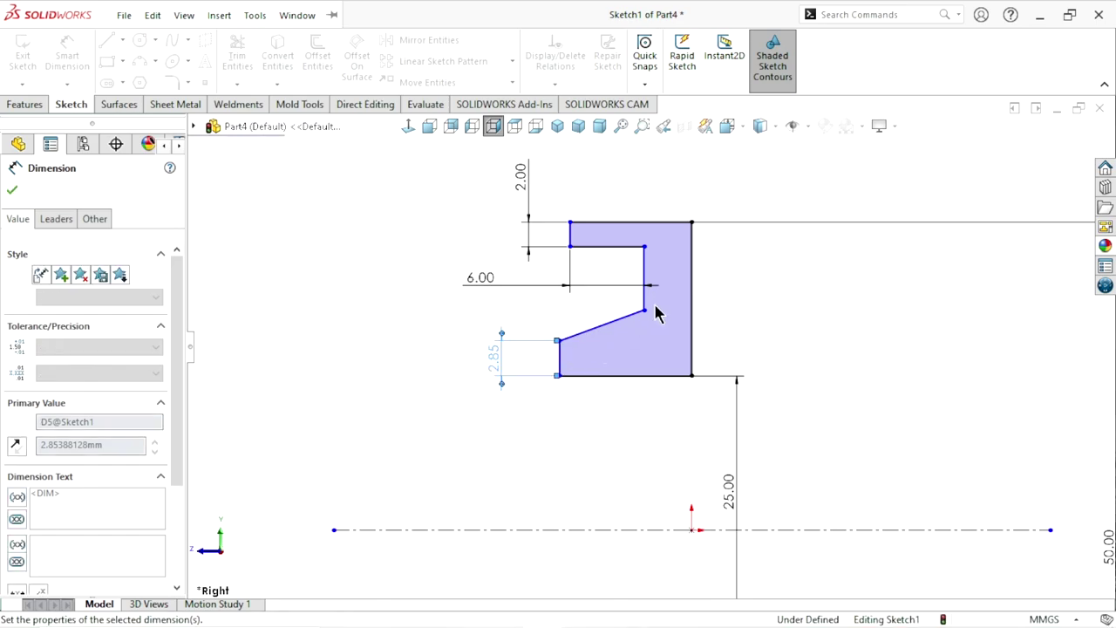
pyautogui.click(612, 342)
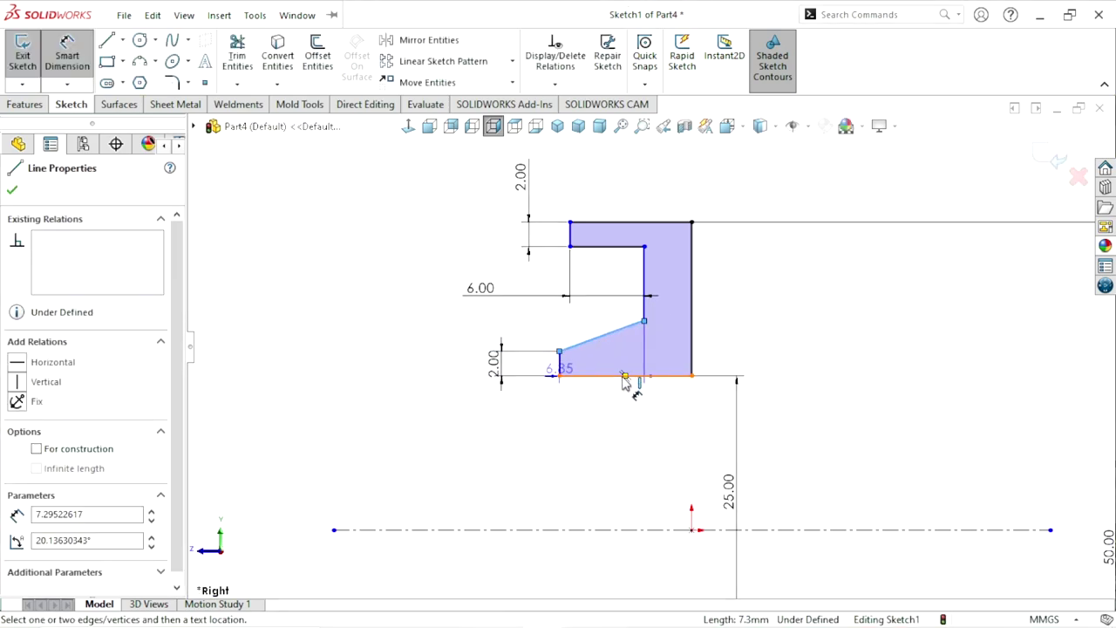
pyautogui.click(614, 376)
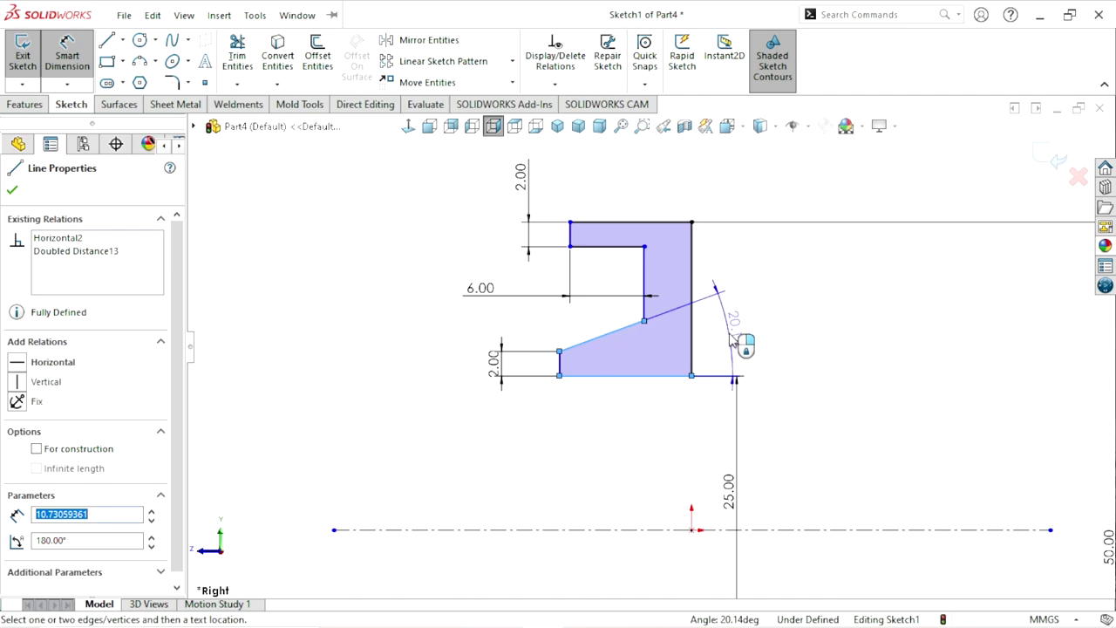
pyautogui.click(730, 343)
pyautogui.write('1')
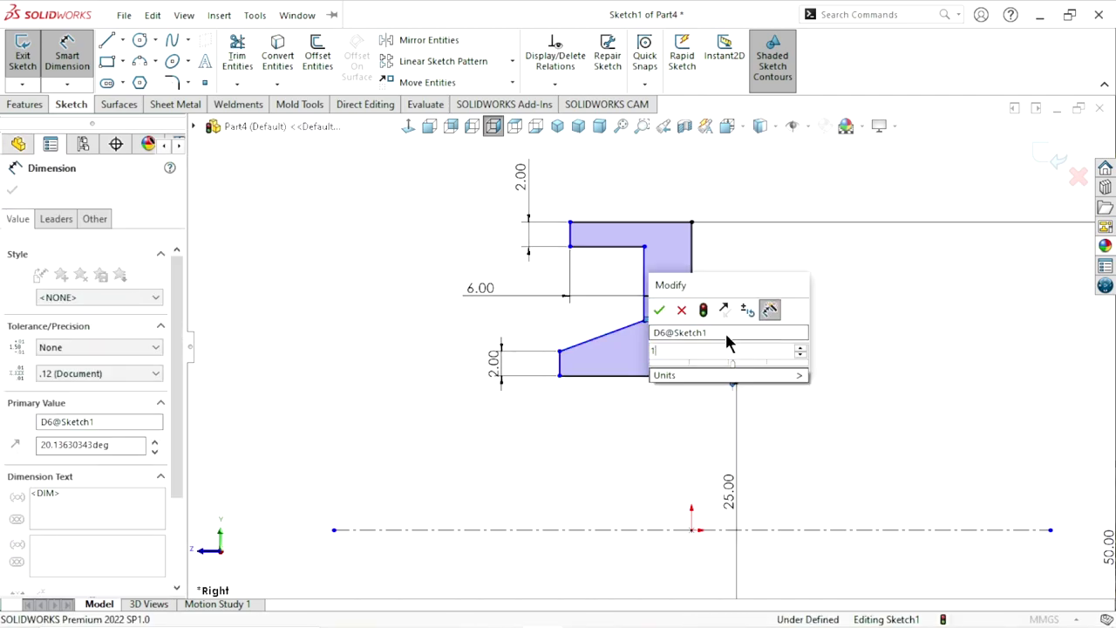
pyautogui.press('Return')
pyautogui.write('10')
pyautogui.press('Return')
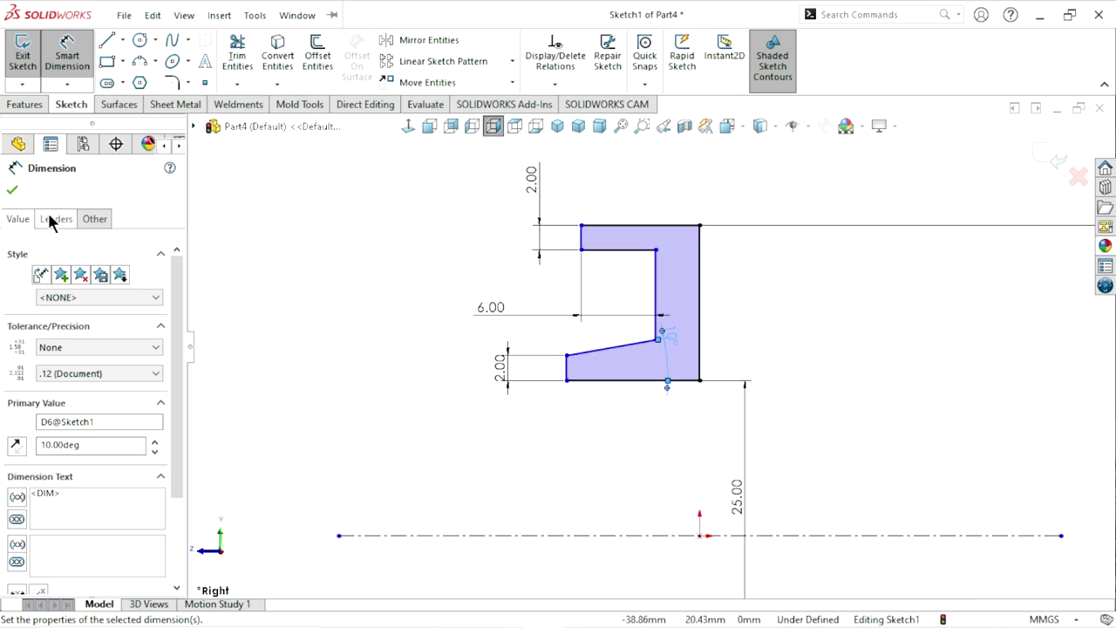
pyautogui.click(11, 190)
# Step: Move the 10° dimension aside and make the two short left edges vertical and collinear
pyautogui.scroll(-2, 590, 374)
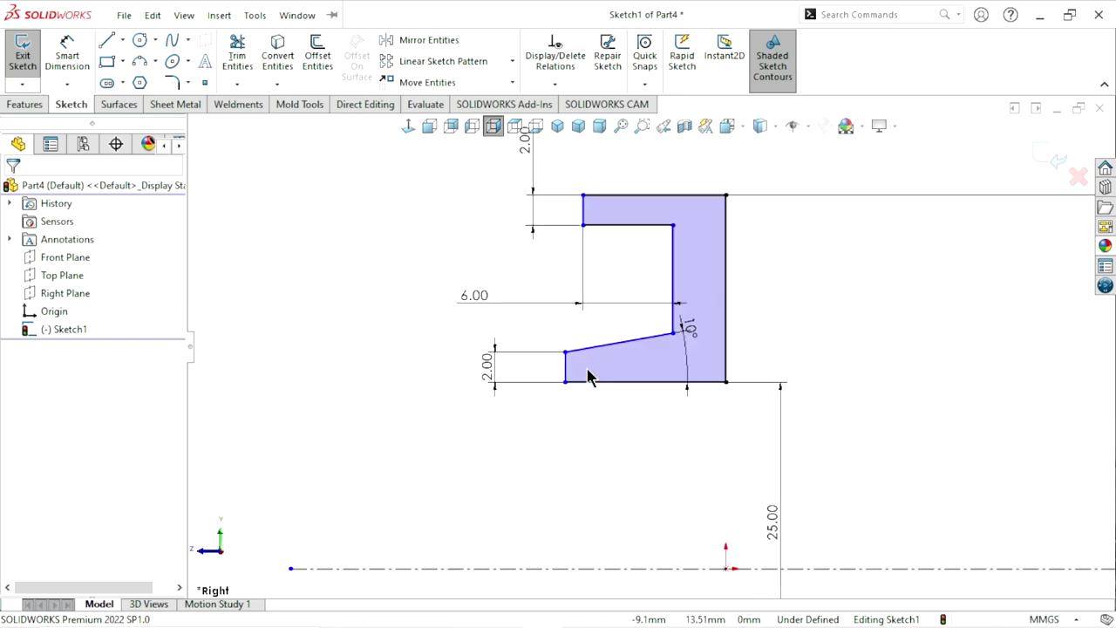
pyautogui.moveTo(722, 319); pyautogui.dragTo(834, 329)
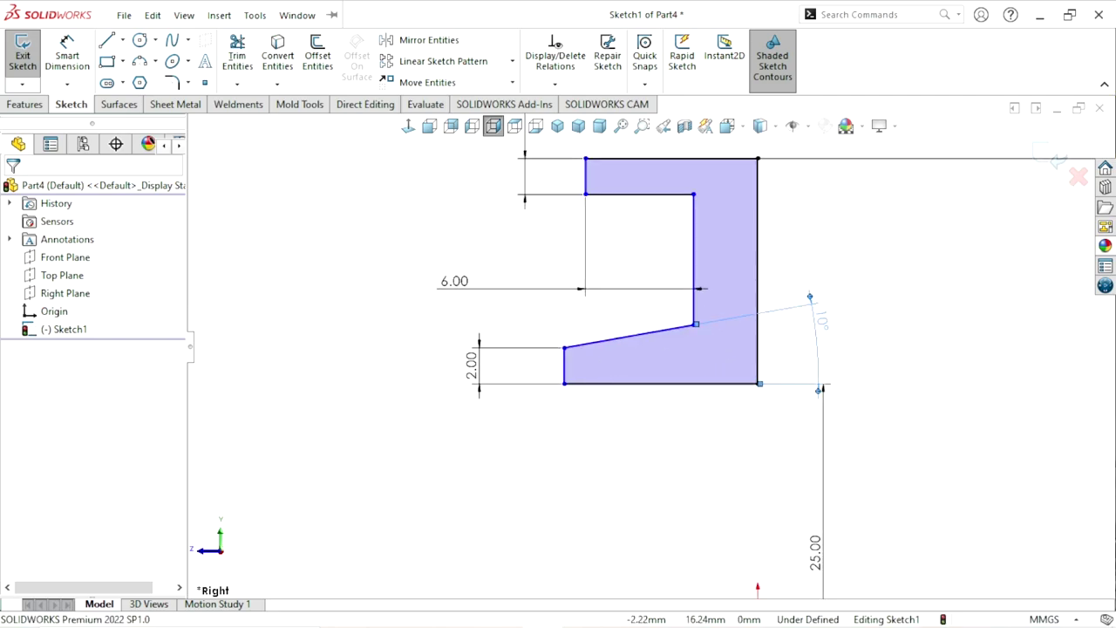
pyautogui.click(623, 247)
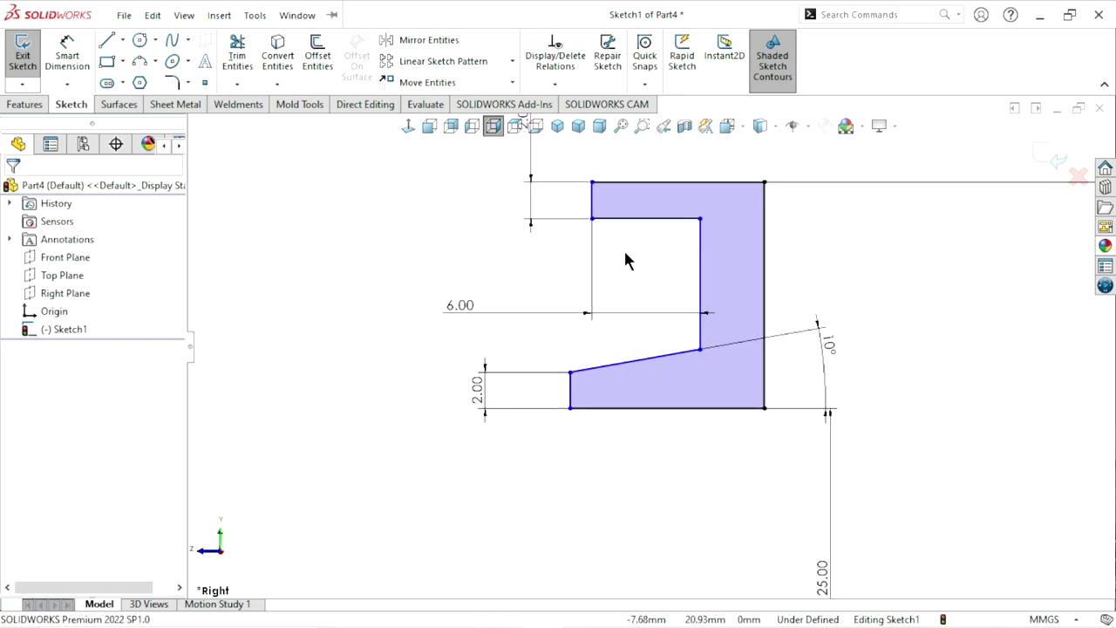
pyautogui.click(593, 207)
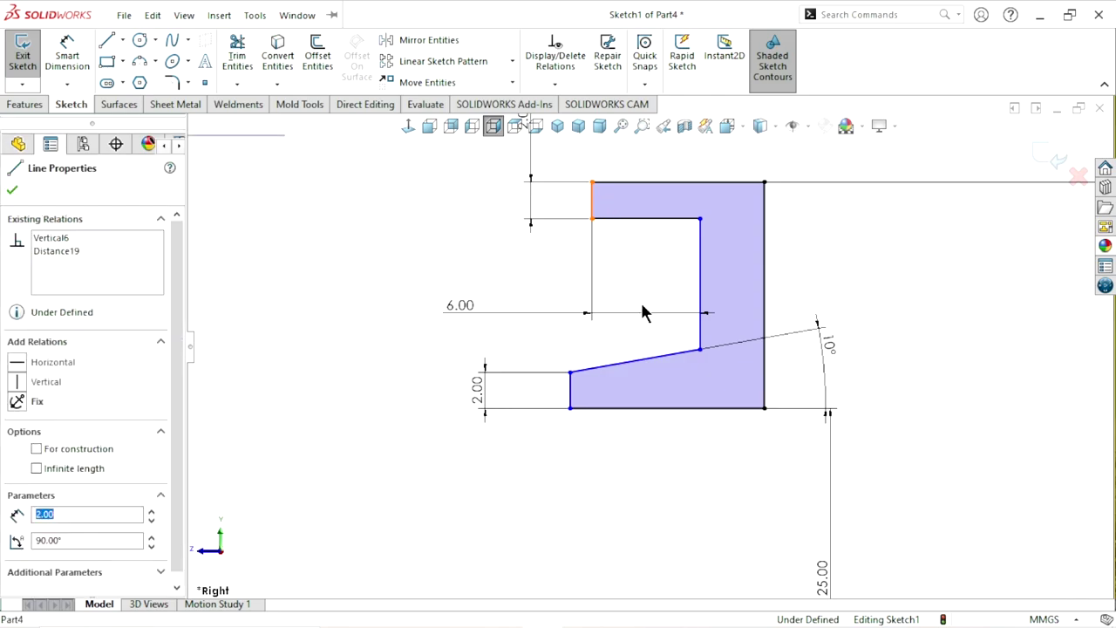
pyautogui.keyDown('ctrl'); pyautogui.click(571, 396); pyautogui.keyUp('ctrl')
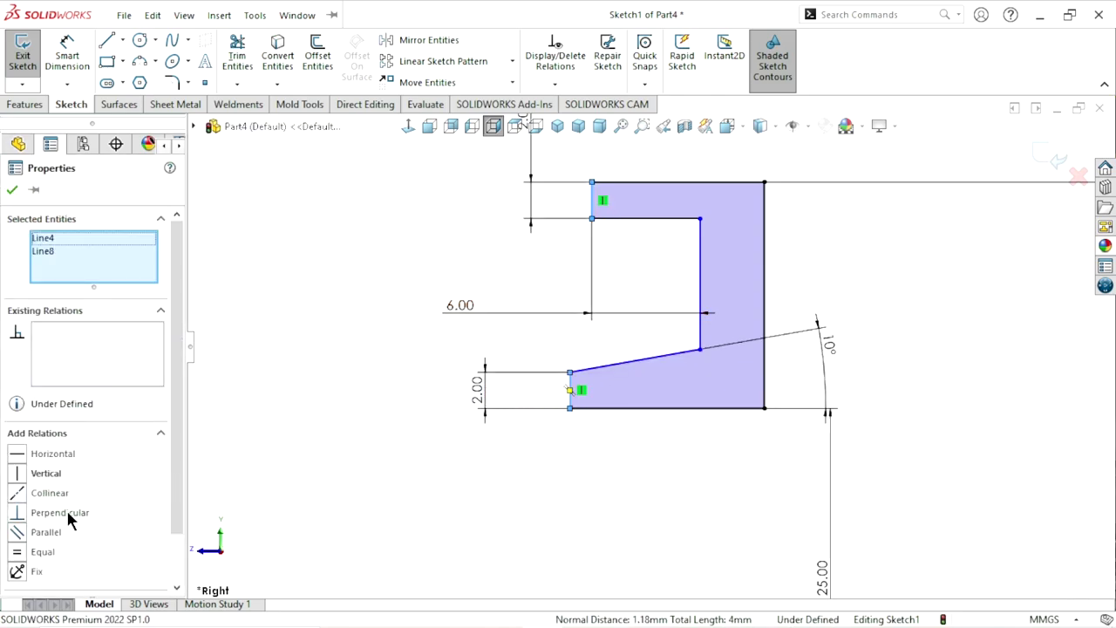
pyautogui.click(17, 477)
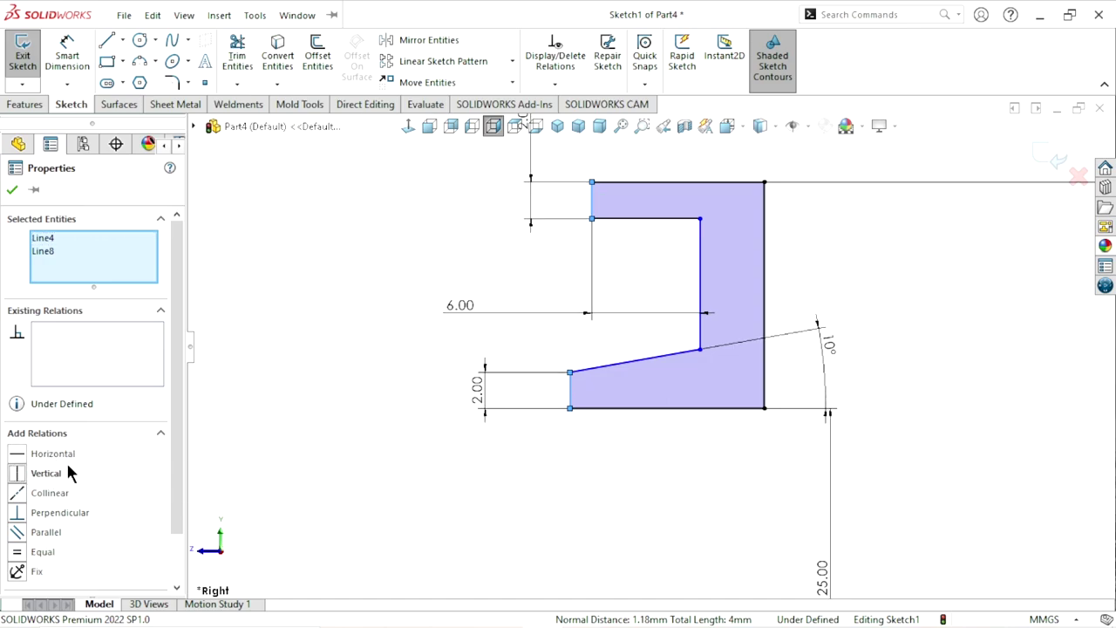
pyautogui.click(35, 498)
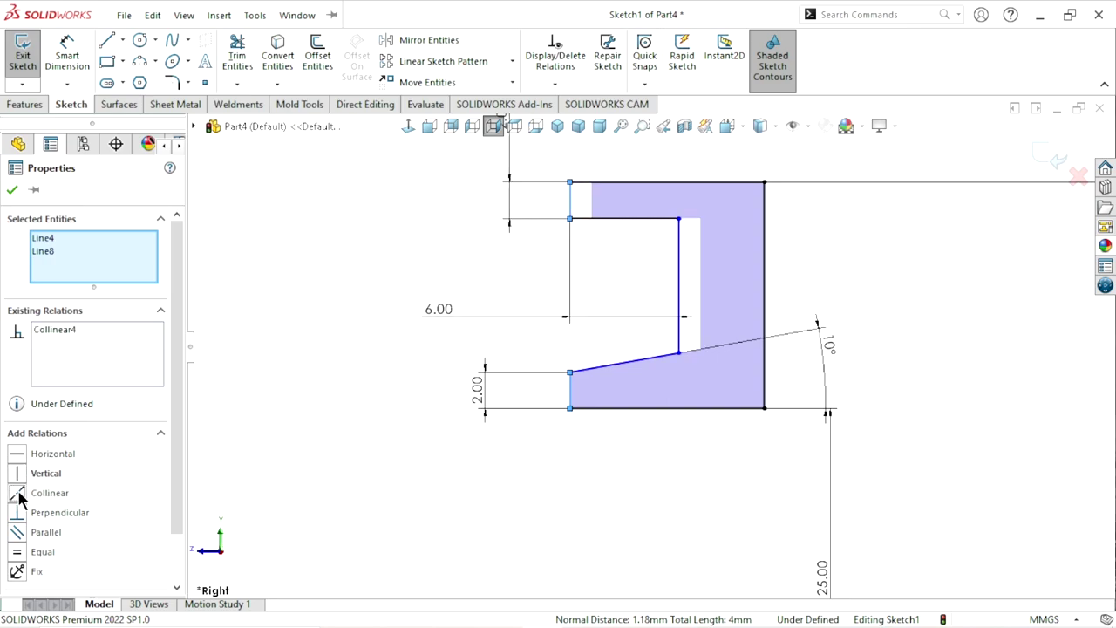
pyautogui.click(13, 191)
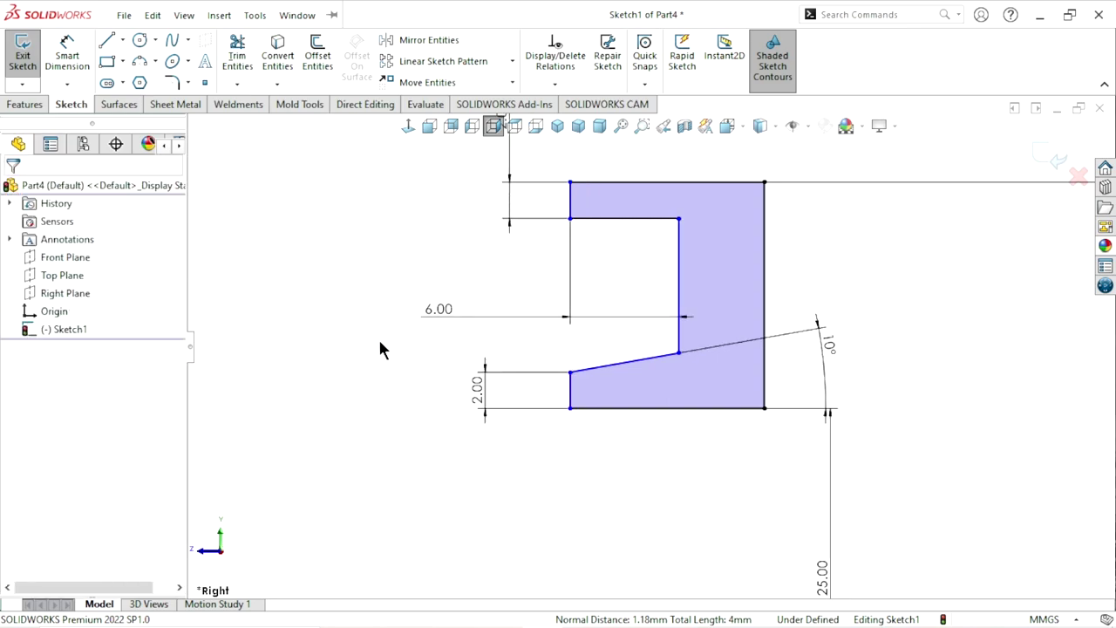
pyautogui.scroll(2, 584, 371)
pyautogui.scroll(-1, 667, 342)
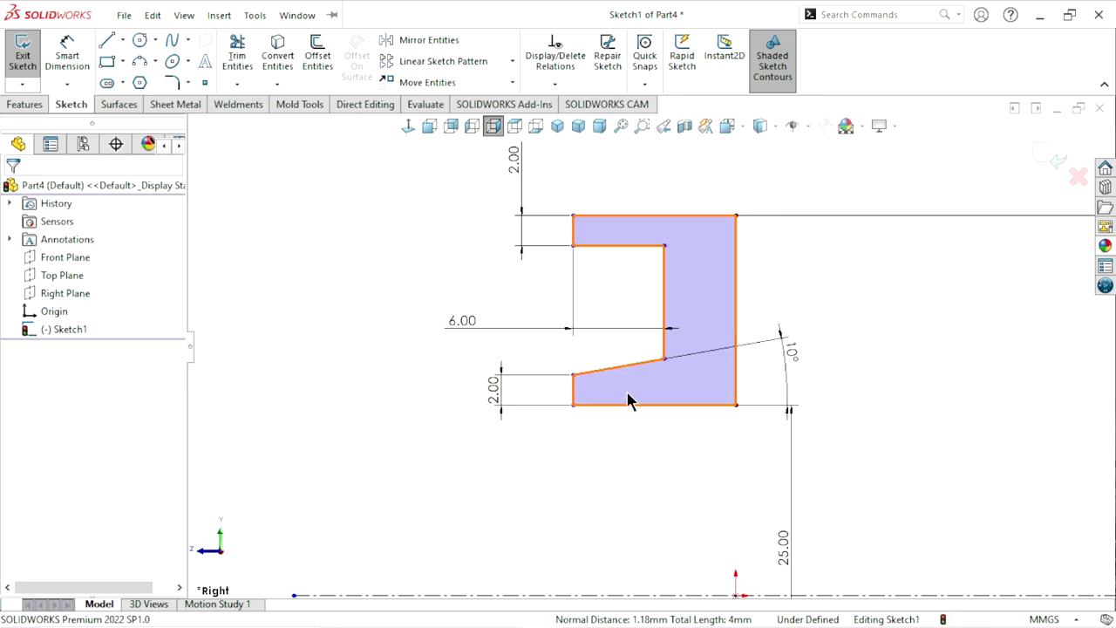
pyautogui.scroll(2, 760, 252)
pyautogui.scroll(-1, 758, 253)
# Step: Move the 50.00 dimension closer and give the top edge a 10 mm length dimension
pyautogui.scroll(2, 988, 449)
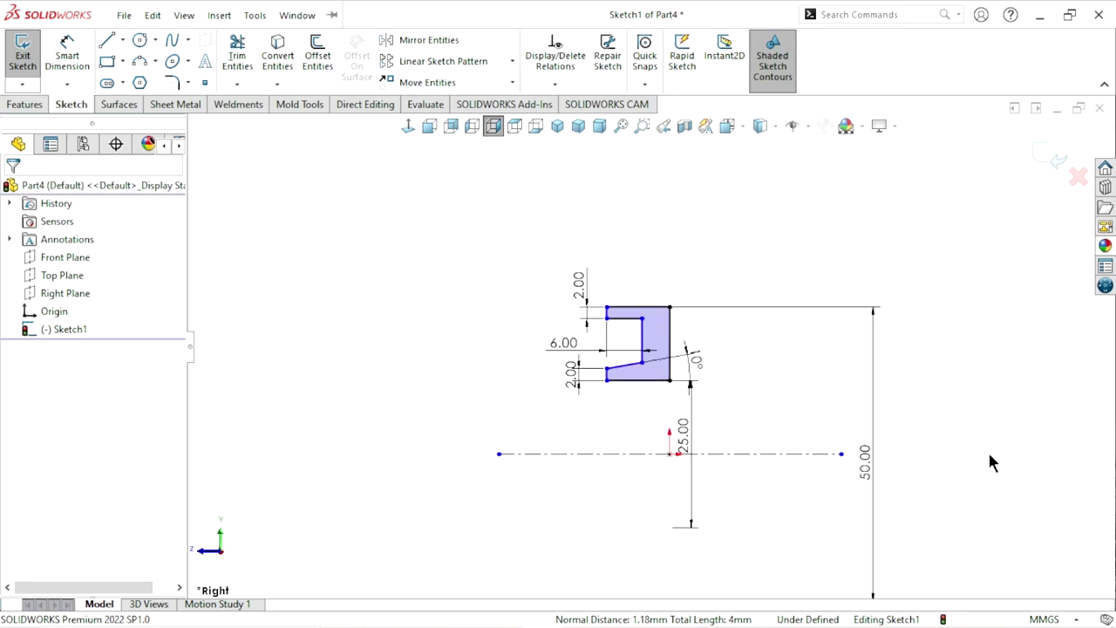
pyautogui.moveTo(865, 471); pyautogui.dragTo(767, 475)
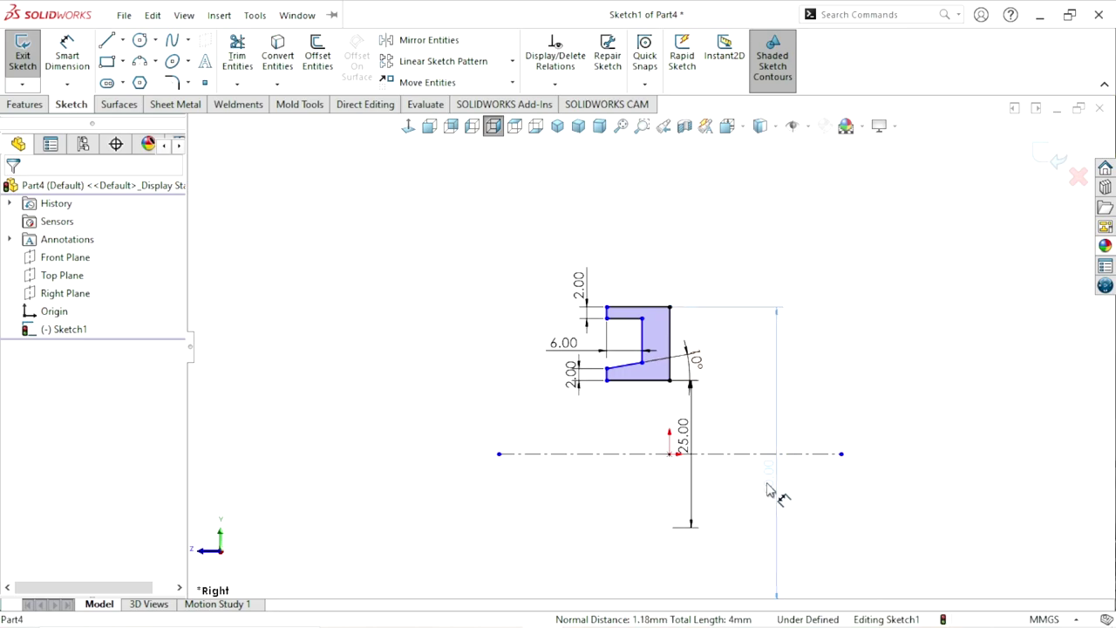
pyautogui.scroll(-2, 649, 306)
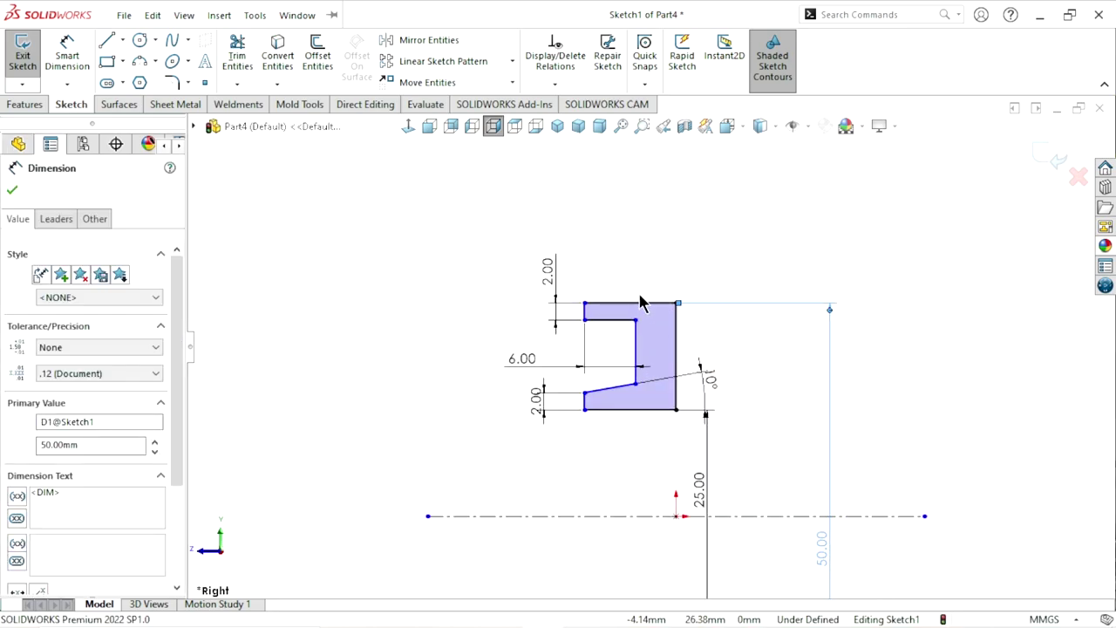
pyautogui.click(643, 304)
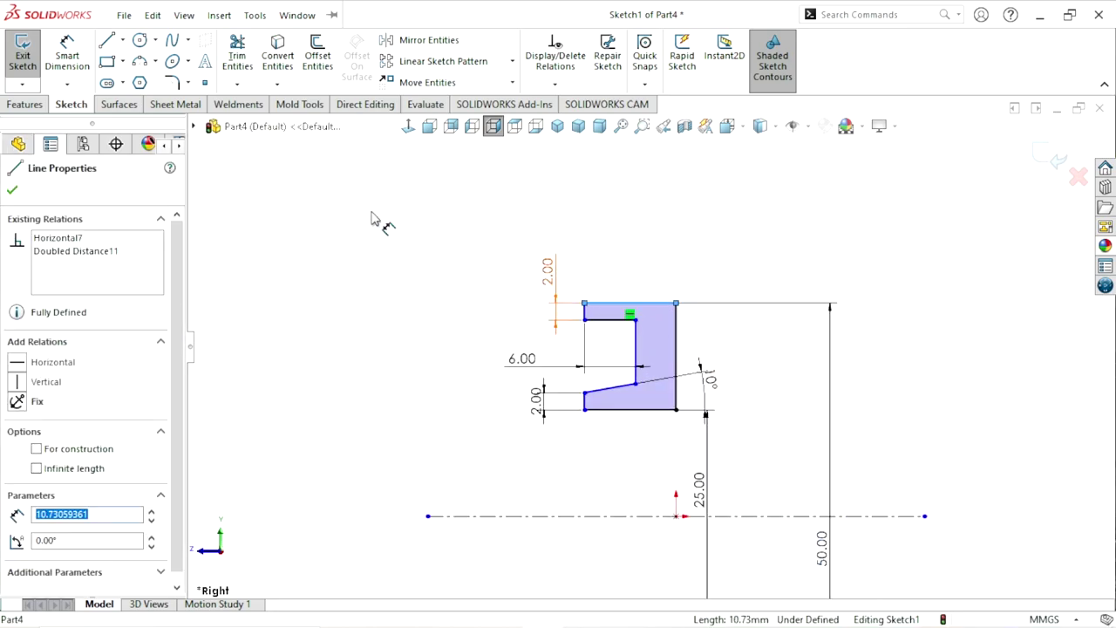
pyautogui.click(67, 53)
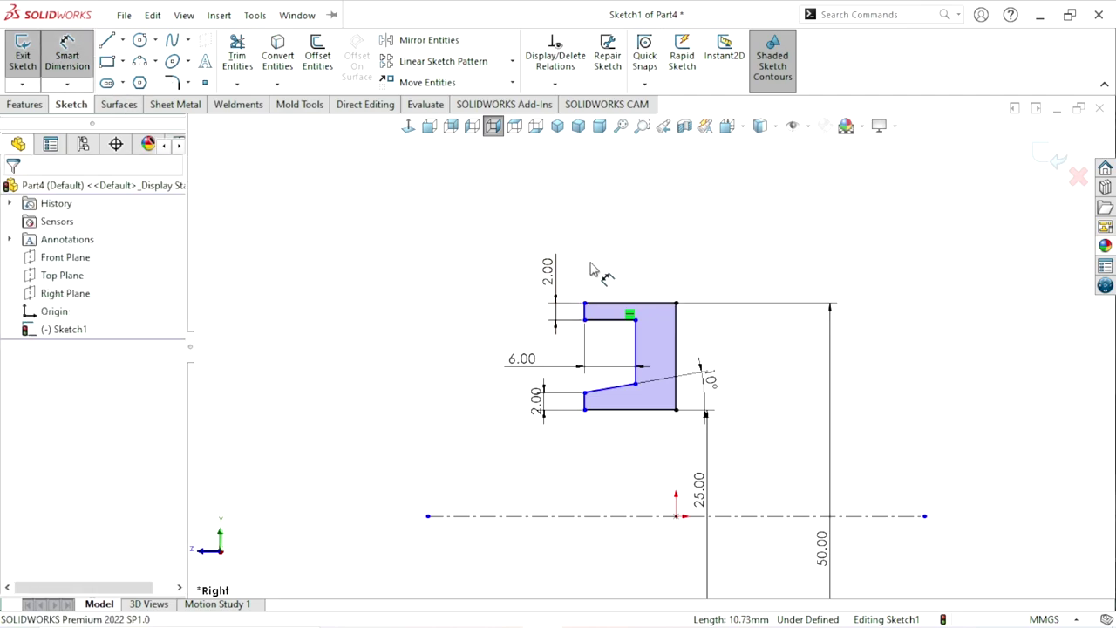
pyautogui.click(620, 304)
pyautogui.click(626, 242)
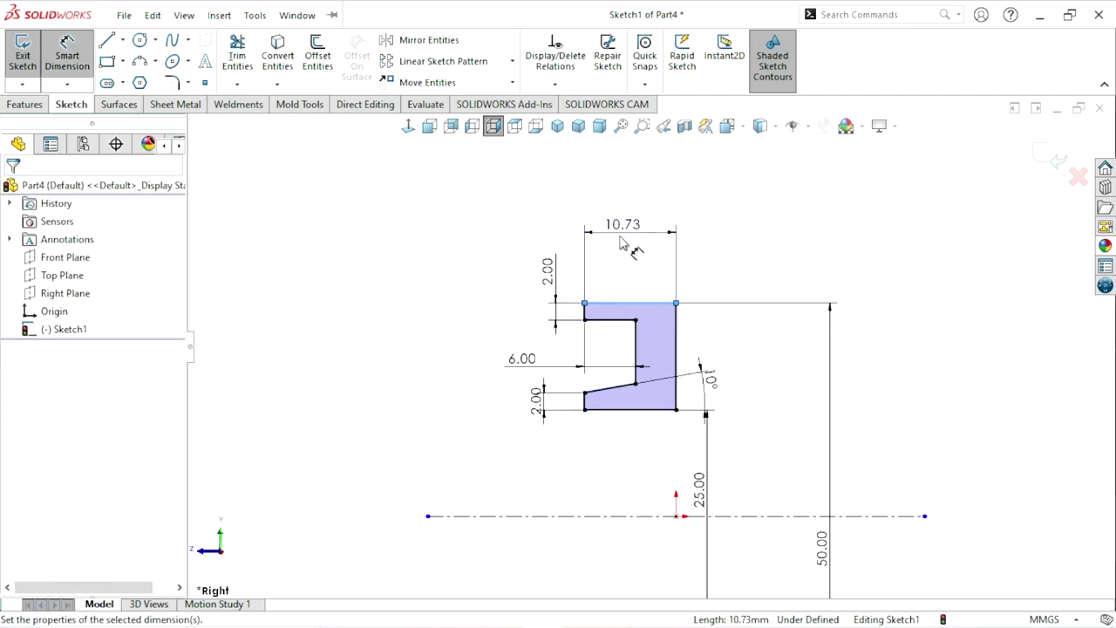
pyautogui.write('10')
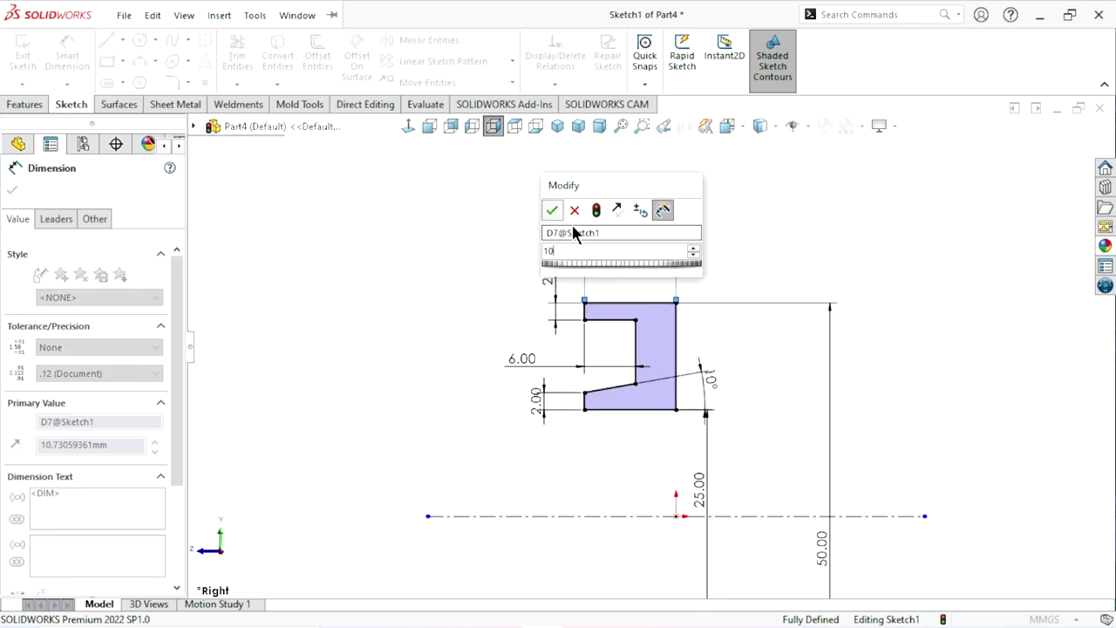
pyautogui.press('Return')
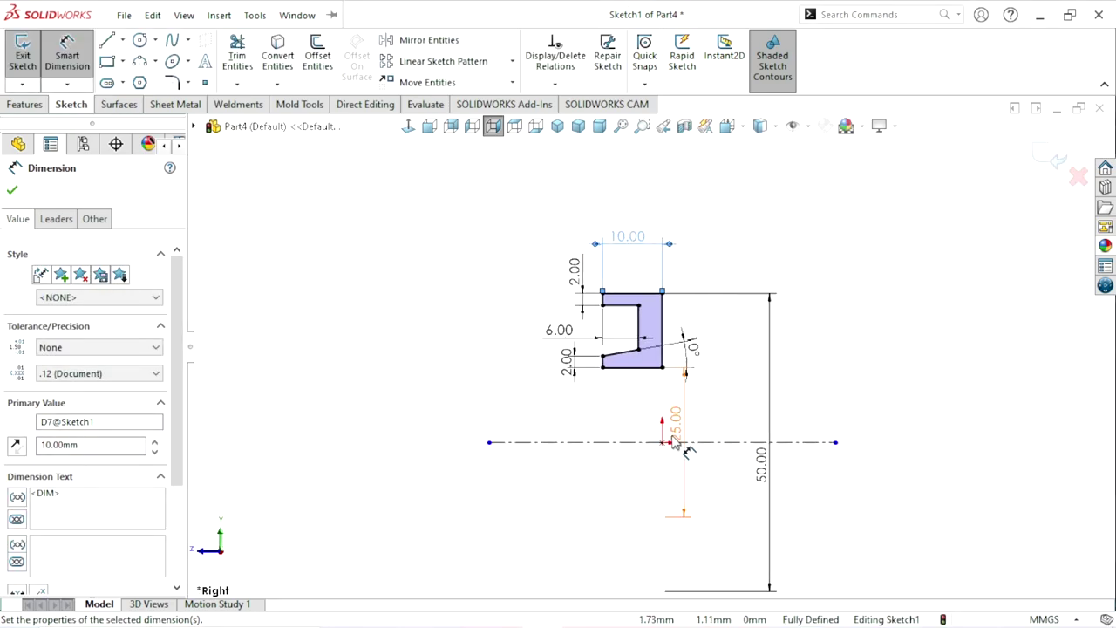
pyautogui.click(10, 191)
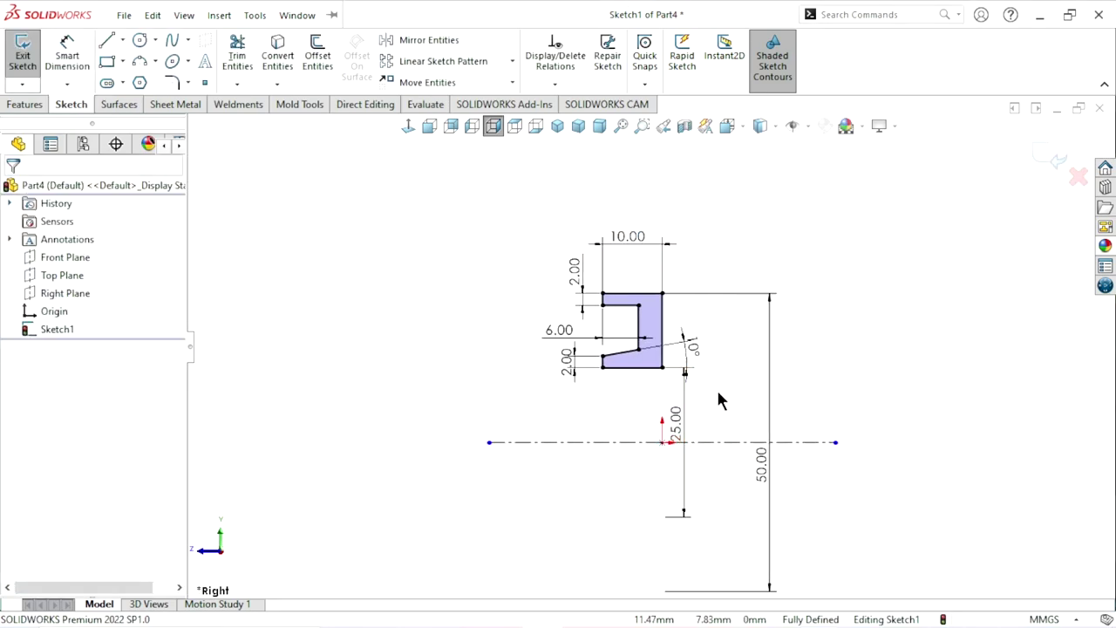
pyautogui.scroll(-1, 686, 357)
# Step: Revolve Sketch1 a full 360° about centerline Line1 to create Revolve1
pyautogui.click(35, 108)
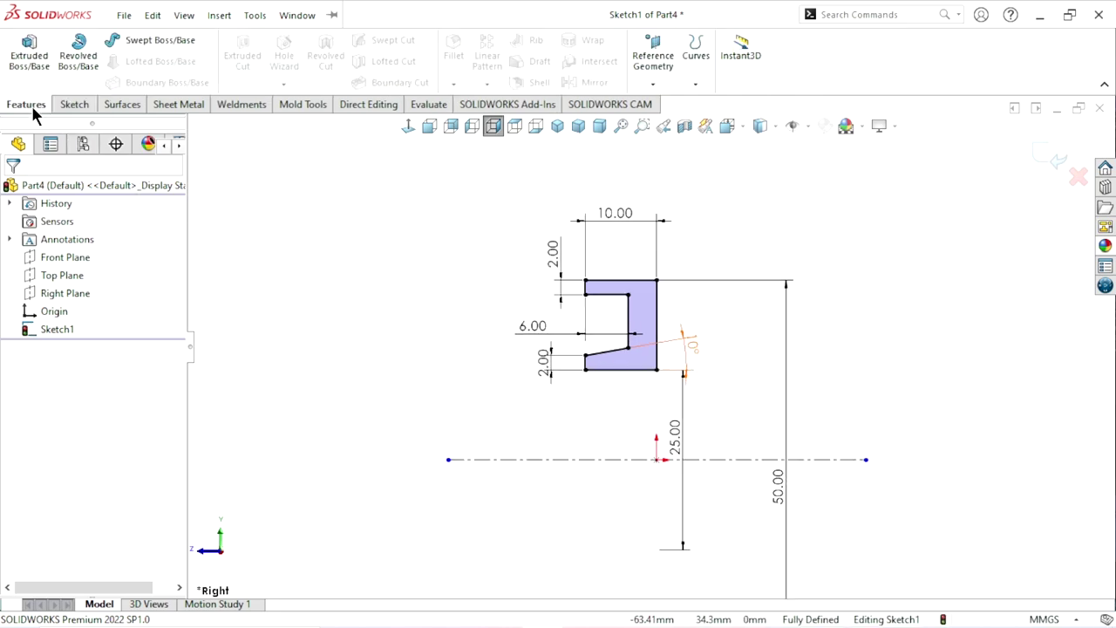
pyautogui.click(62, 77)
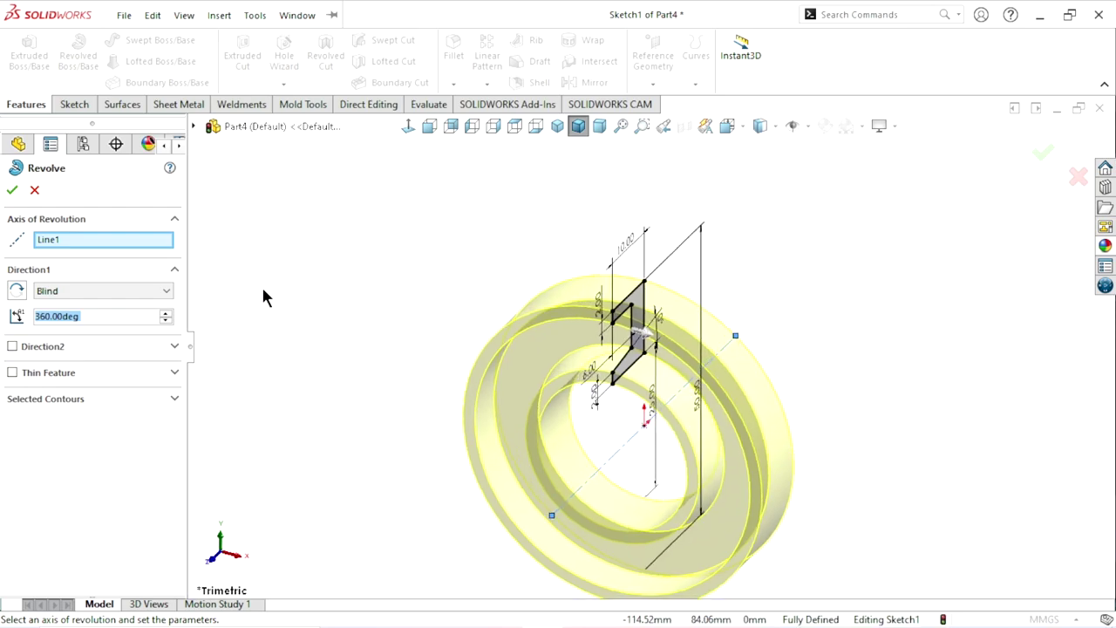
pyautogui.click(10, 193)
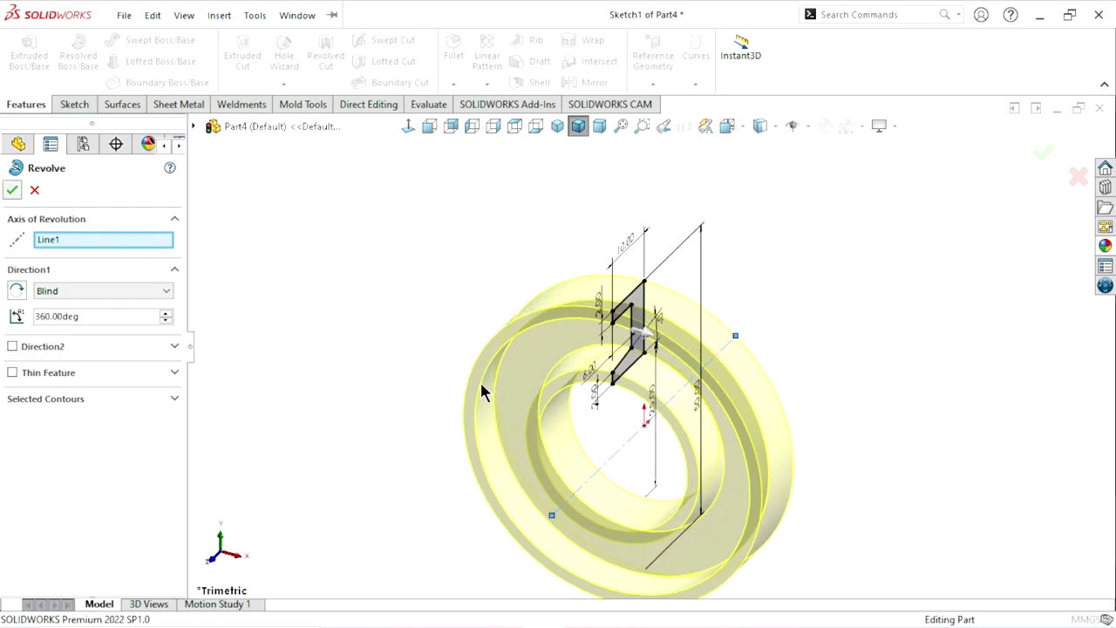
pyautogui.scroll(-1, 732, 441)
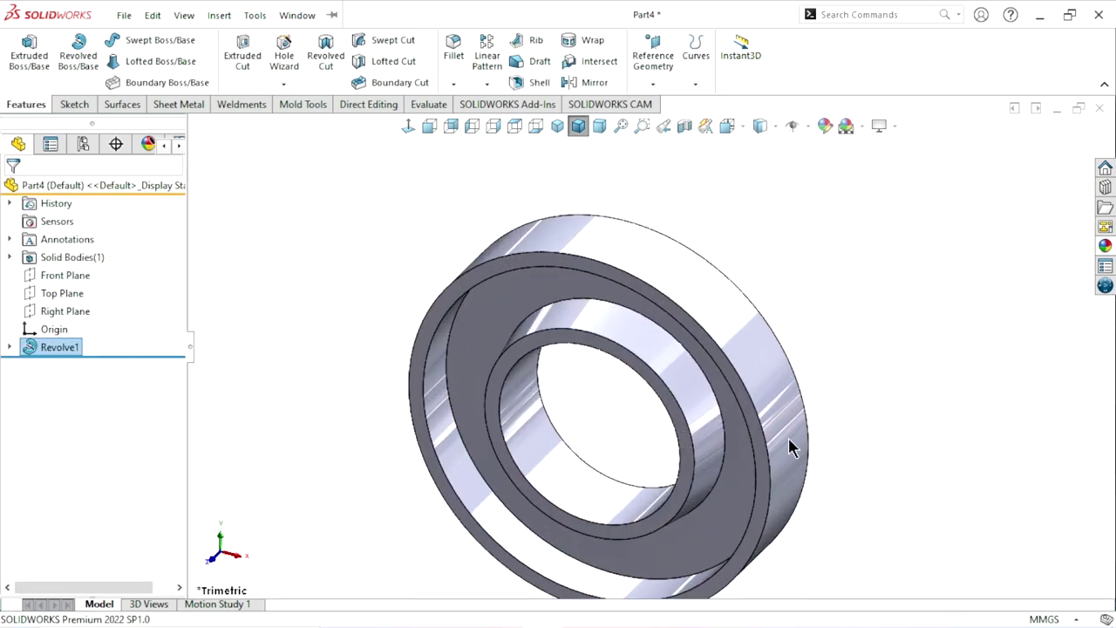
# Step: Start a 1 mm fillet and select the ring's outer, inner and front faces
pyautogui.click(466, 54)
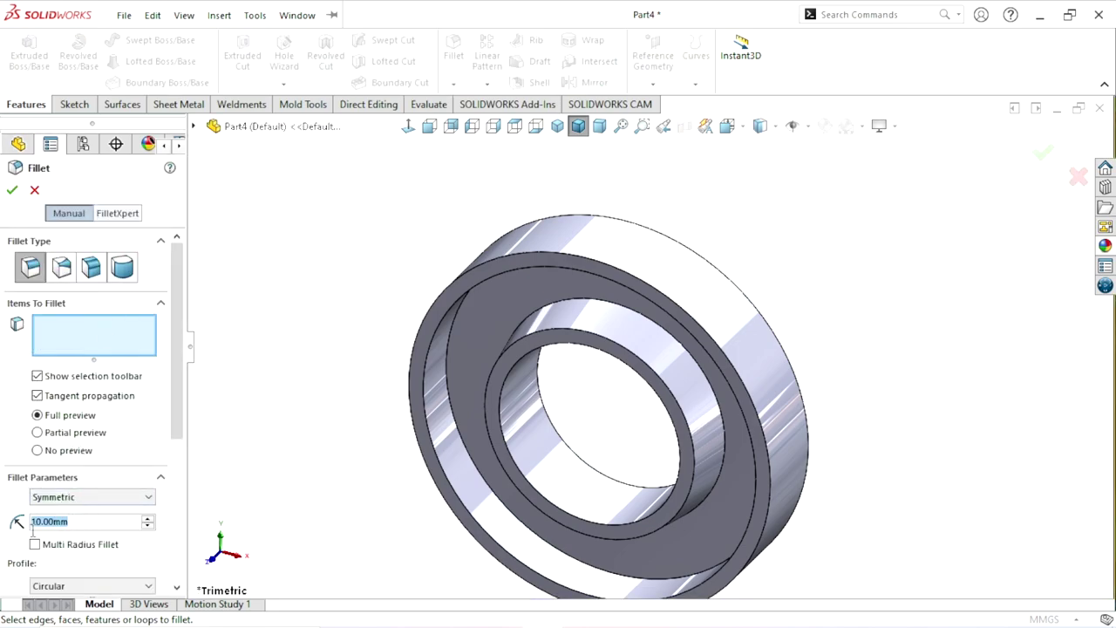
pyautogui.write('1')
pyautogui.press('Return')
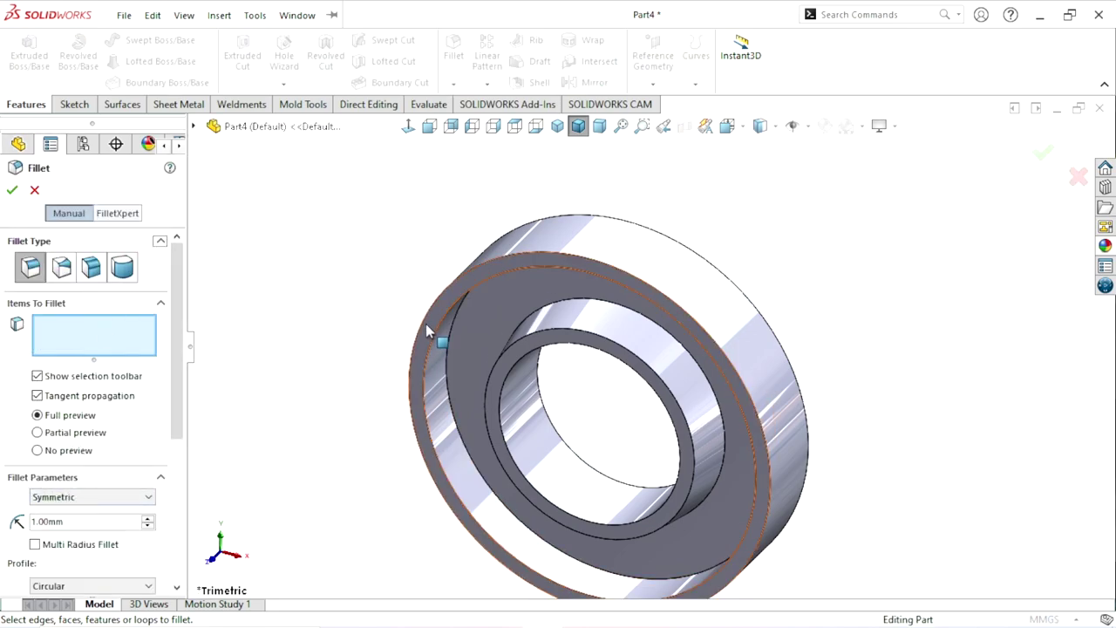
pyautogui.click(436, 317)
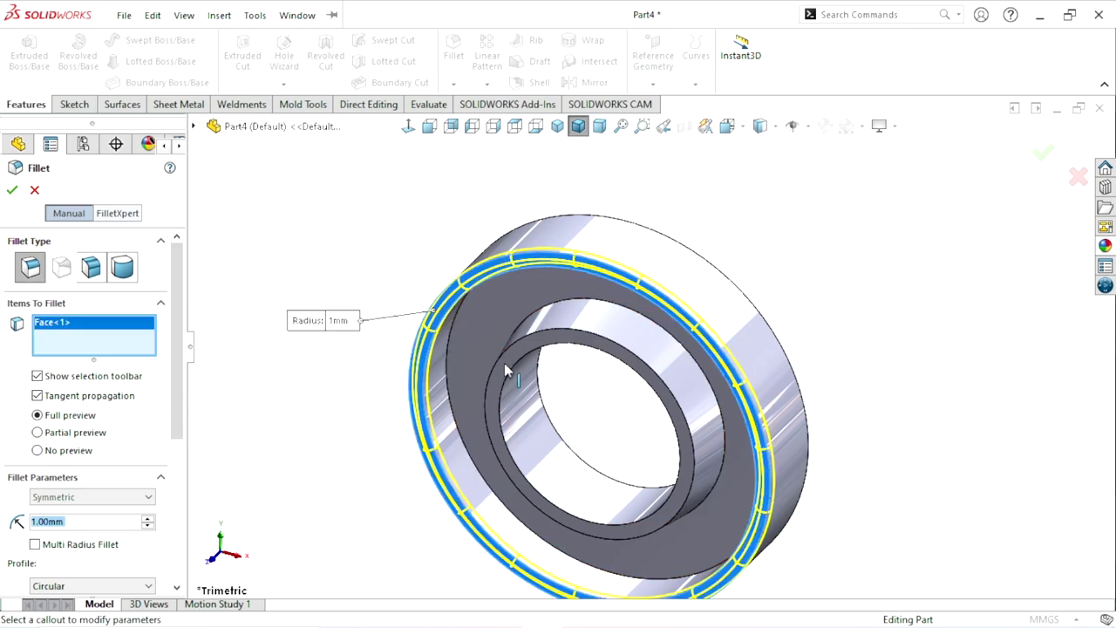
pyautogui.click(523, 349)
pyautogui.moveTo(908, 296); pyautogui.dragTo(796, 378, button='middle')
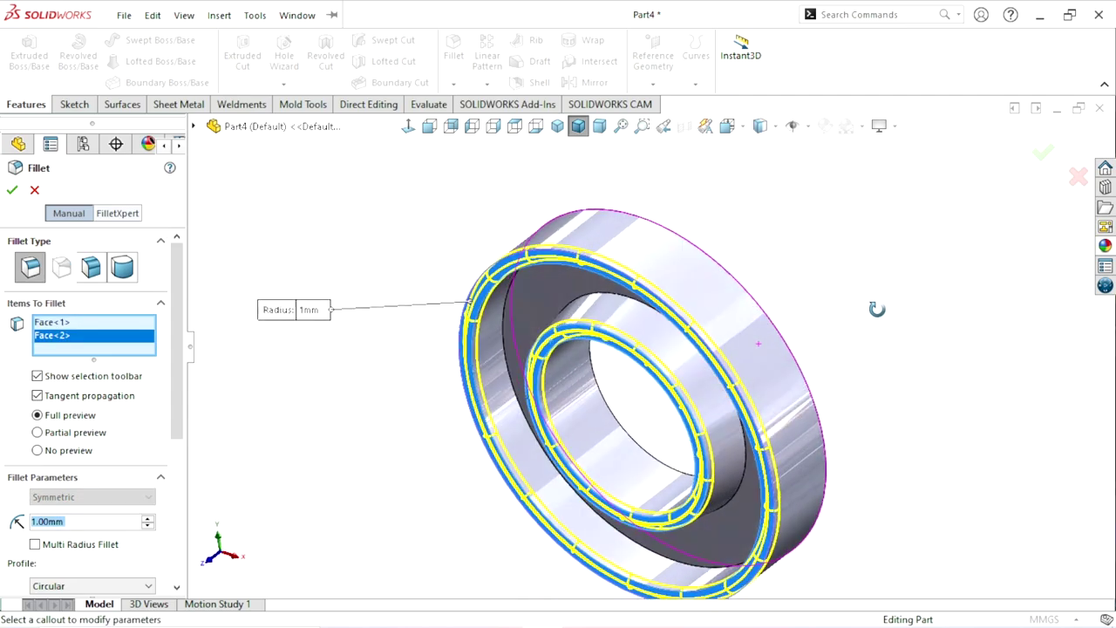
pyautogui.scroll(3, 796, 384)
pyautogui.press('f')
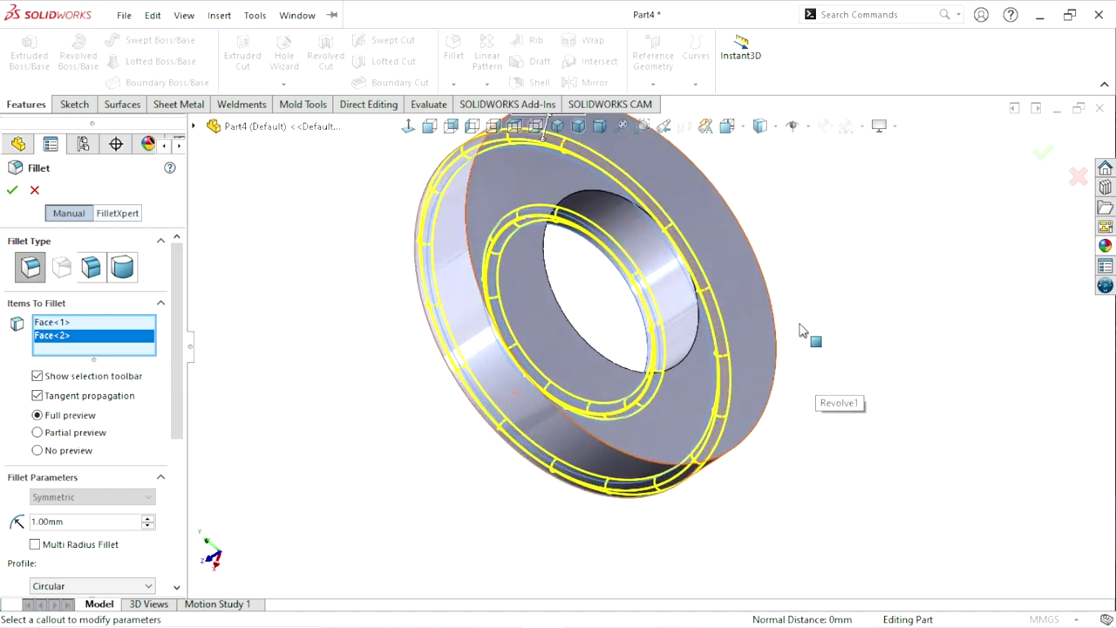
pyautogui.click(745, 328)
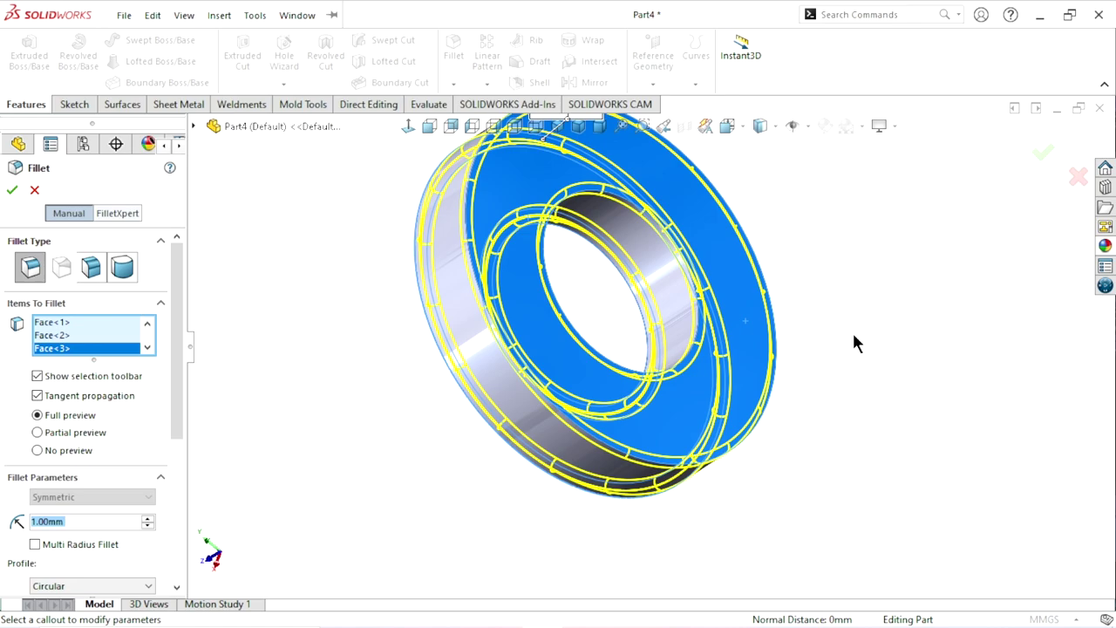
pyautogui.moveTo(742, 392)
pyautogui.mouseDown(button='middle')
pyautogui.moveTo(655, 396)
pyautogui.moveTo(676, 298)
pyautogui.moveTo(792, 281)
pyautogui.moveTo(691, 392)
pyautogui.mouseUp(button='middle')
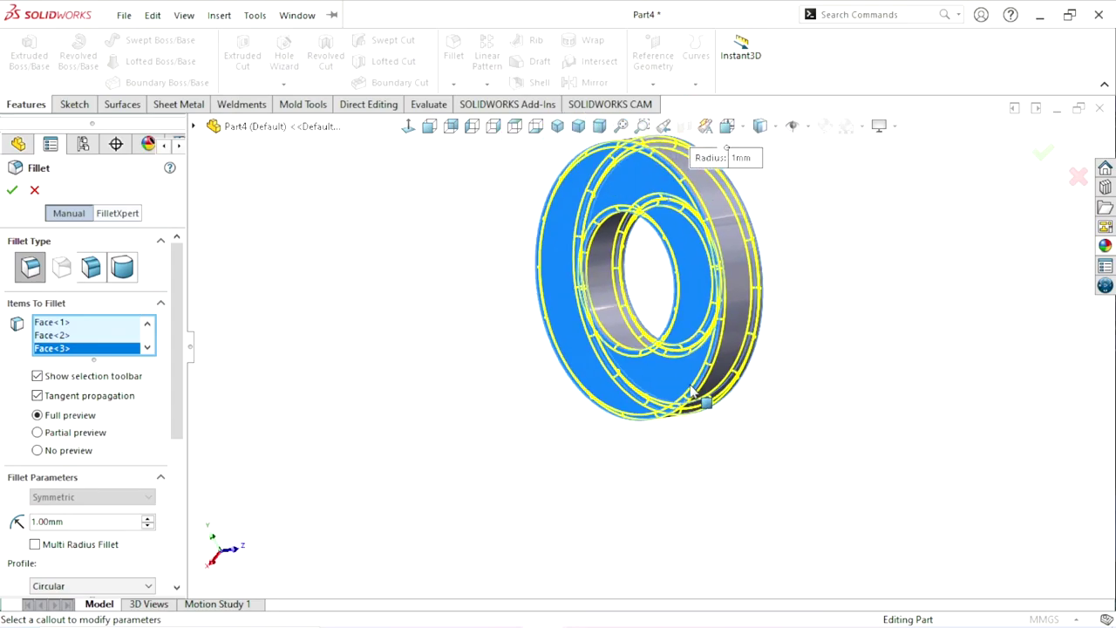
pyautogui.scroll(-3, 660, 241)
pyautogui.scroll(-2, 642, 242)
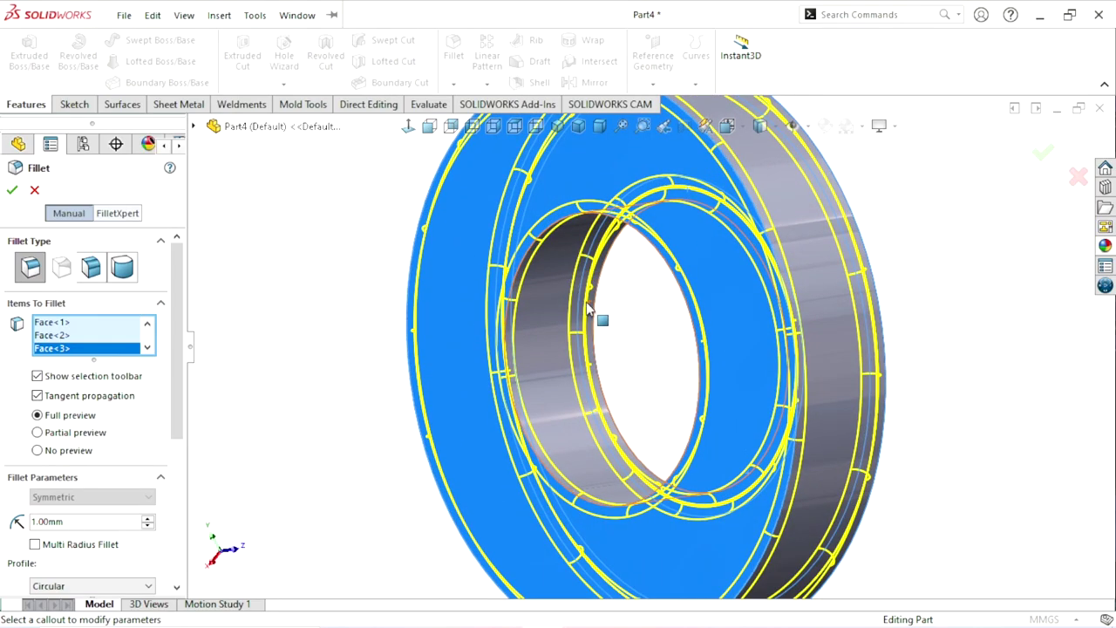
pyautogui.moveTo(586, 307)
pyautogui.mouseDown(button='middle')
pyautogui.moveTo(677, 305)
pyautogui.moveTo(687, 324)
pyautogui.moveTo(739, 321)
pyautogui.mouseUp(button='middle')
pyautogui.scroll(3, 686, 304)
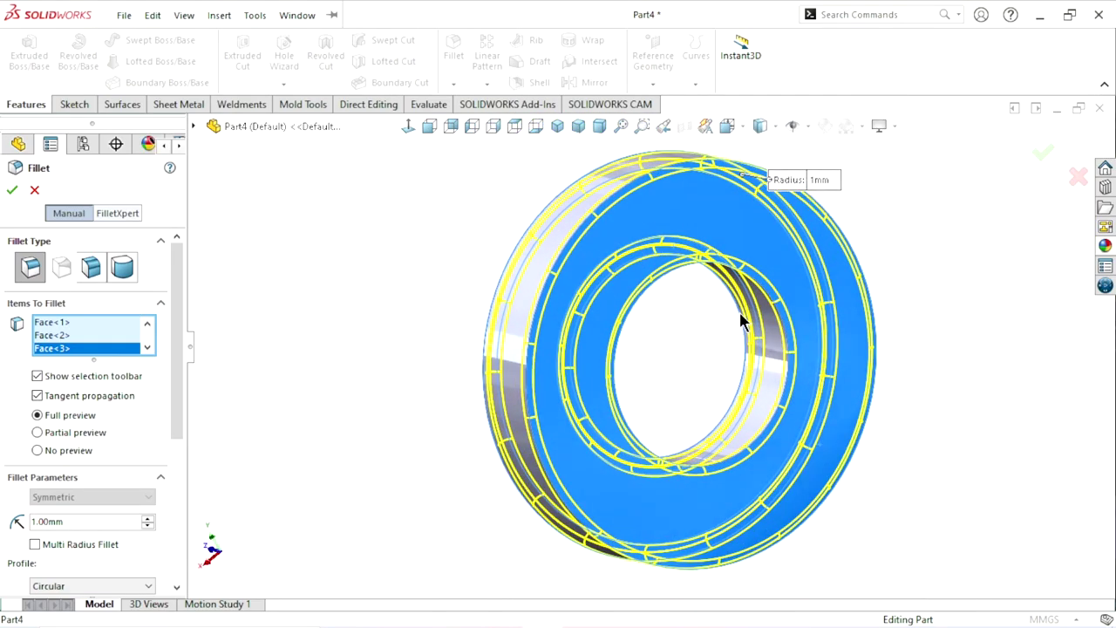
# Step: Remove the extra inner face, add an inner edge, and apply the 1 mm fillet
pyautogui.rightClick(61, 338)
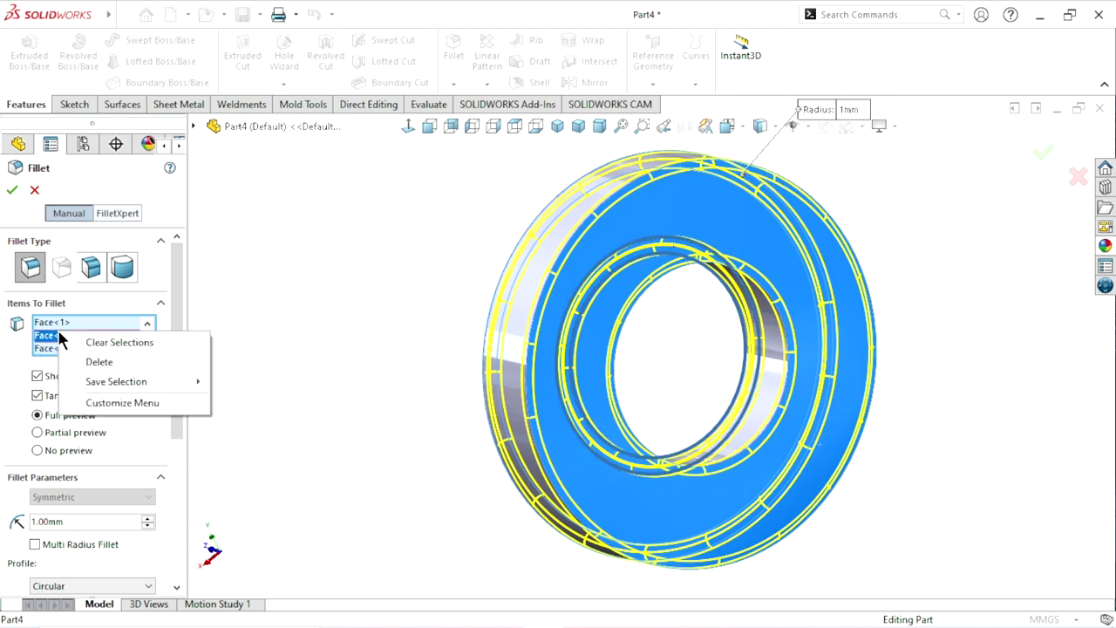
pyautogui.click(94, 361)
pyautogui.scroll(2, 740, 384)
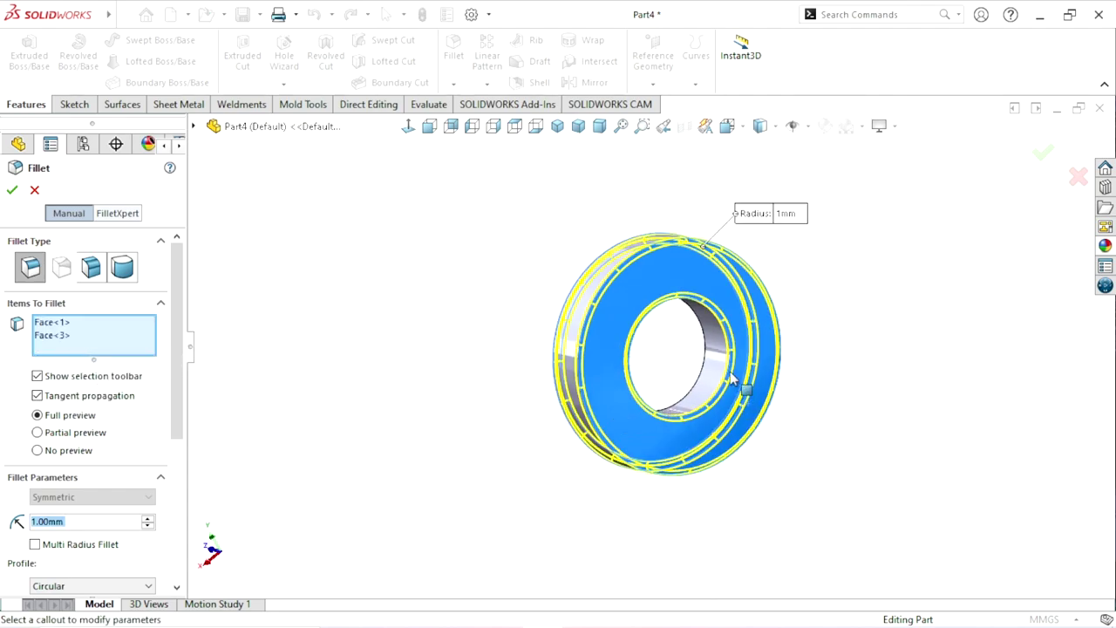
pyautogui.scroll(-2, 741, 381)
pyautogui.moveTo(759, 388)
pyautogui.mouseDown(button='middle')
pyautogui.moveTo(643, 291)
pyautogui.moveTo(493, 289)
pyautogui.moveTo(399, 259)
pyautogui.moveTo(384, 273)
pyautogui.mouseUp(button='middle')
pyautogui.scroll(-2, 537, 278)
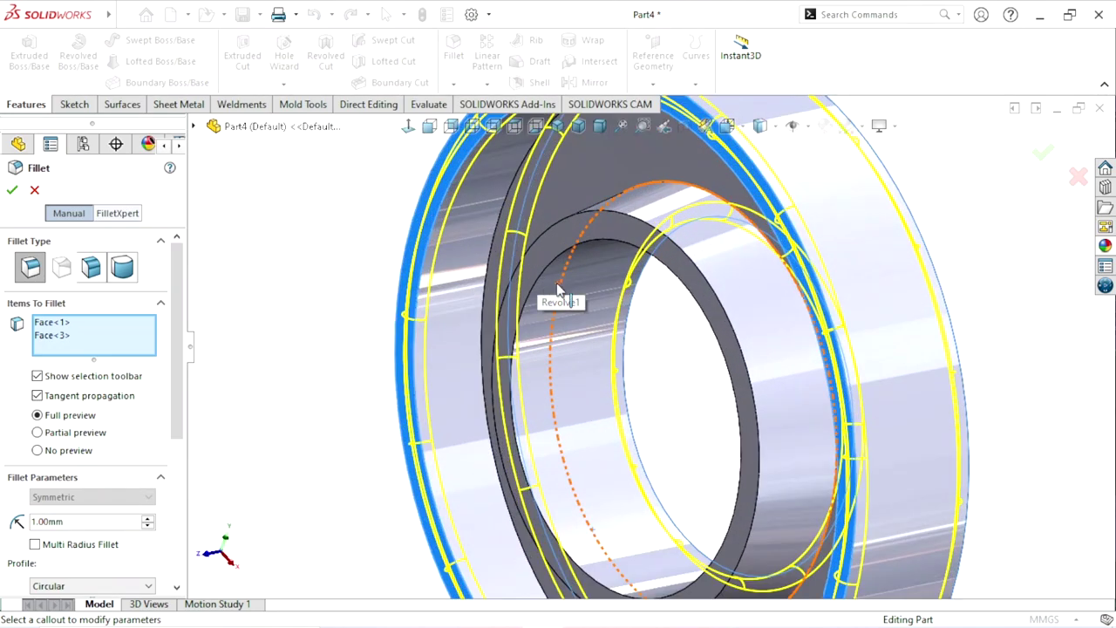
pyautogui.click(562, 406)
pyautogui.scroll(3, 523, 397)
pyautogui.click(12, 190)
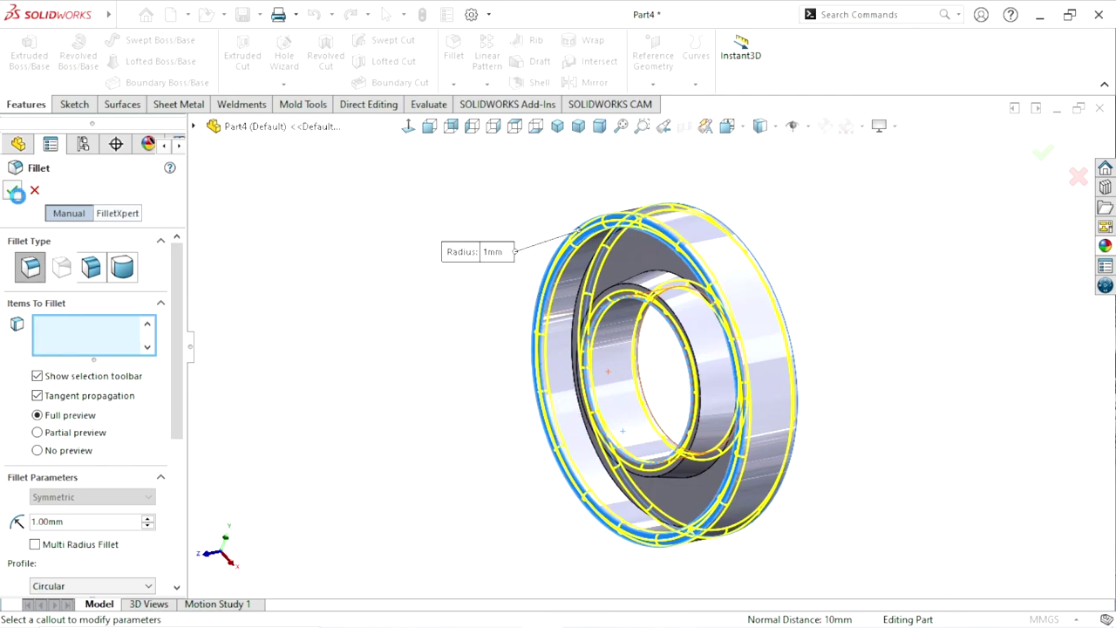
pyautogui.moveTo(703, 419)
pyautogui.mouseDown(button='middle')
pyautogui.moveTo(790, 376)
pyautogui.moveTo(628, 384)
pyautogui.moveTo(692, 422)
pyautogui.moveTo(812, 412)
pyautogui.moveTo(932, 468)
pyautogui.moveTo(914, 514)
pyautogui.moveTo(729, 371)
pyautogui.mouseUp(button='middle')
pyautogui.scroll(-2, 698, 373)
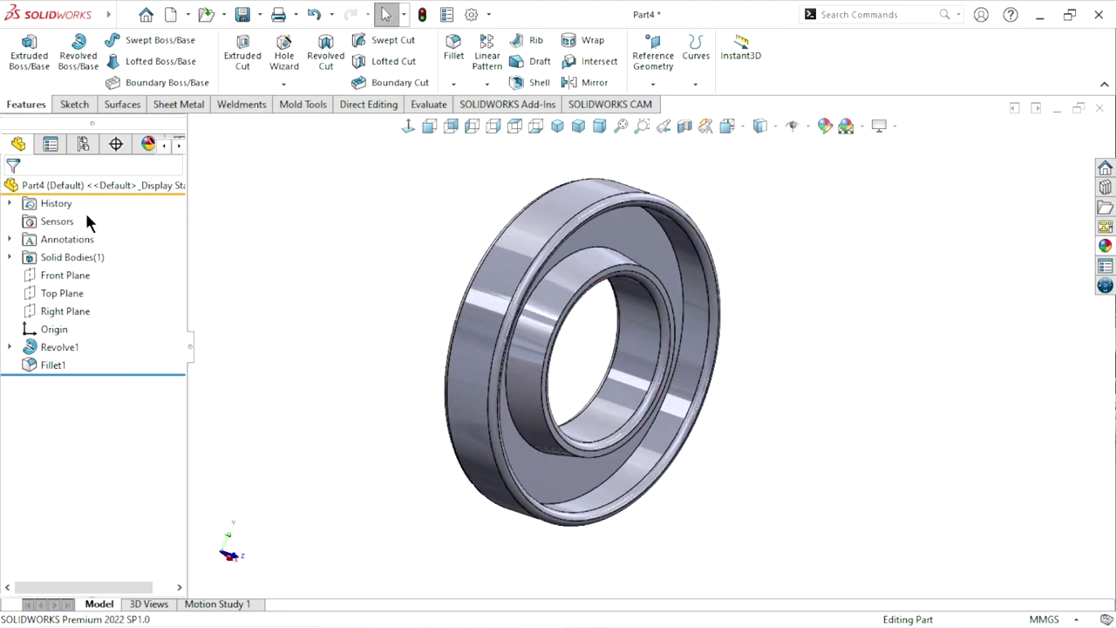
# Step: Assign Natural Rubber from the Rubber materials library to the part
pyautogui.rightClick(110, 187)
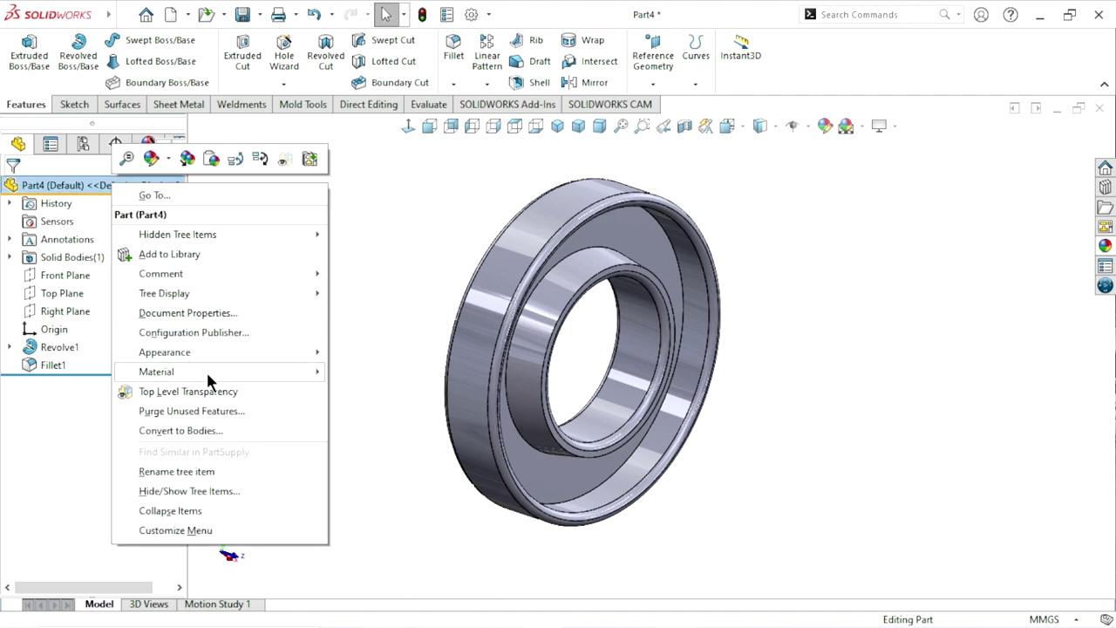
pyautogui.moveTo(157, 371)
pyautogui.click(360, 374)
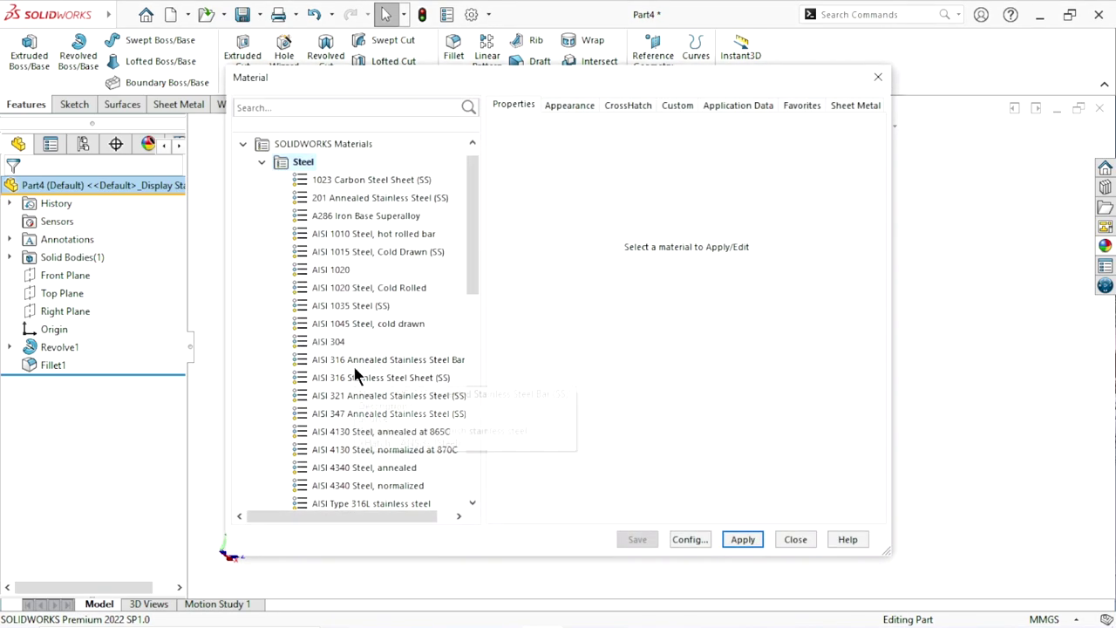
pyautogui.moveTo(468, 221)
pyautogui.mouseDown()
pyautogui.moveTo(453, 423)
pyautogui.moveTo(450, 409)
pyautogui.mouseUp()
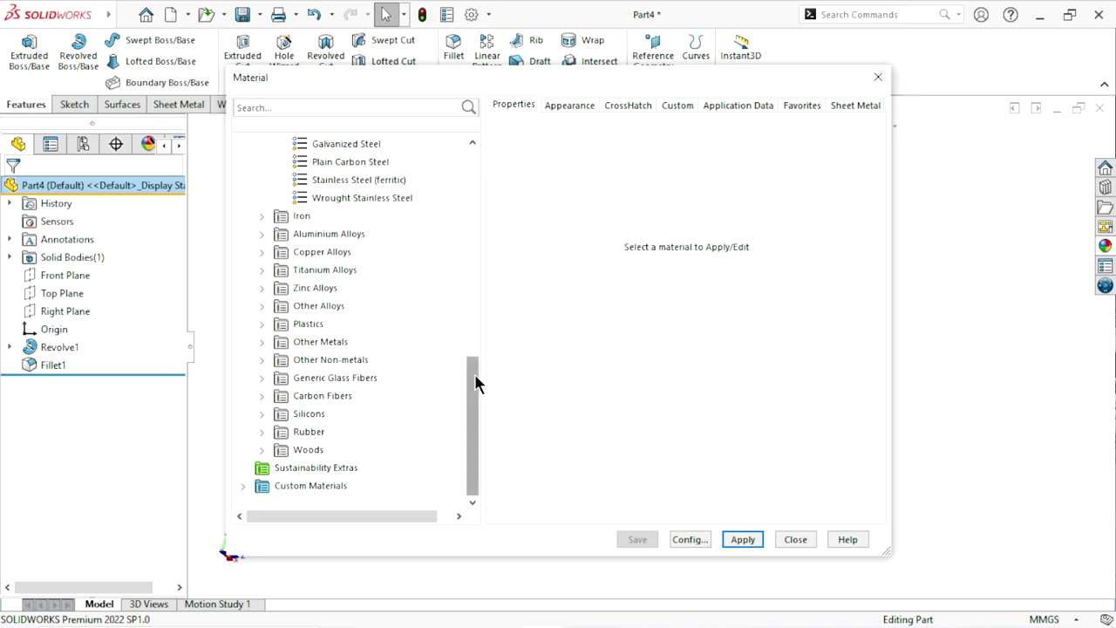
pyautogui.moveTo(474, 373); pyautogui.dragTo(468, 399)
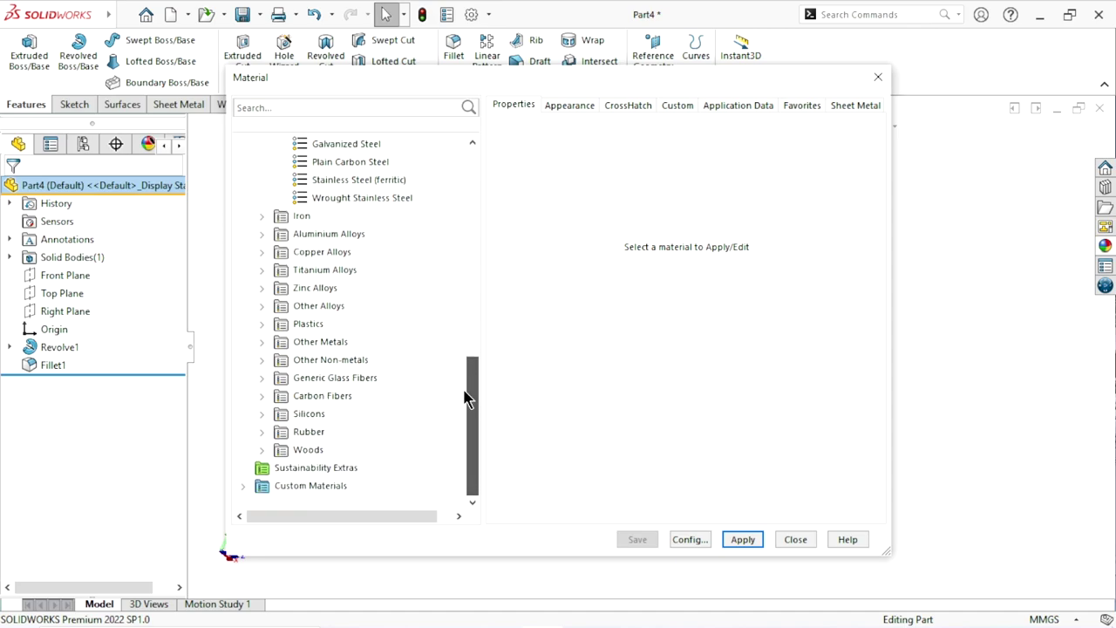
pyautogui.moveTo(465, 387); pyautogui.dragTo(310, 450)
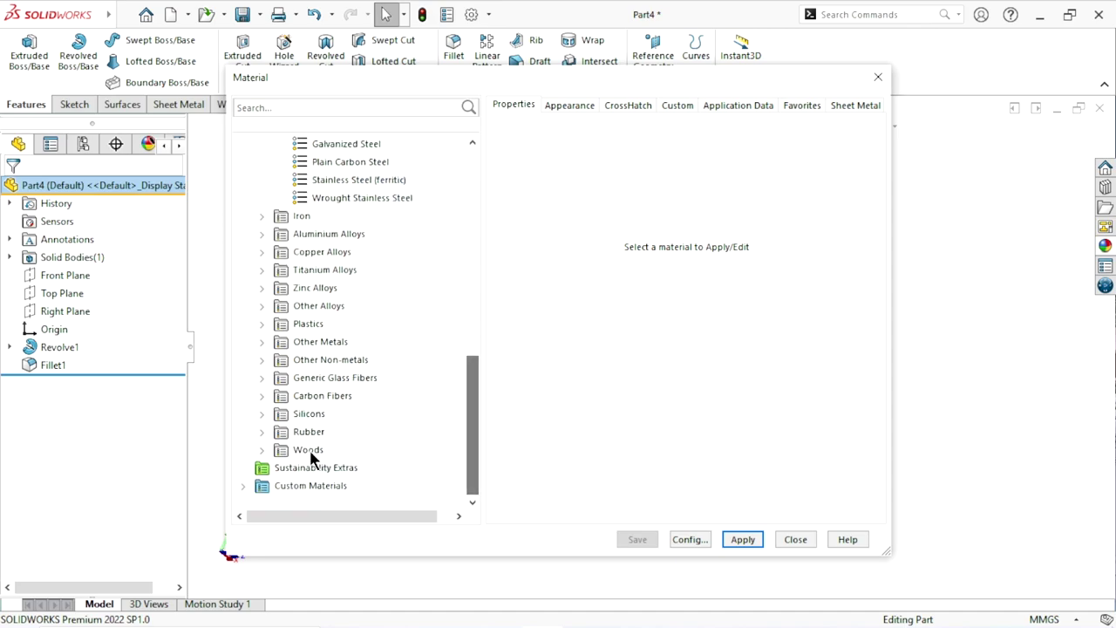
pyautogui.click(264, 432)
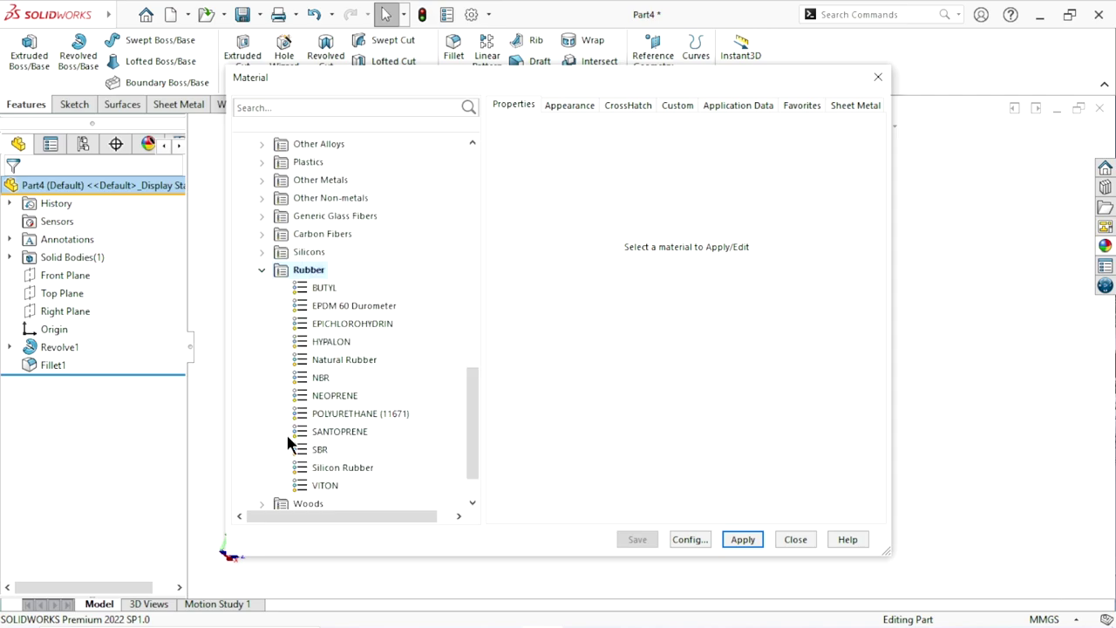
pyautogui.moveTo(464, 389); pyautogui.dragTo(471, 398)
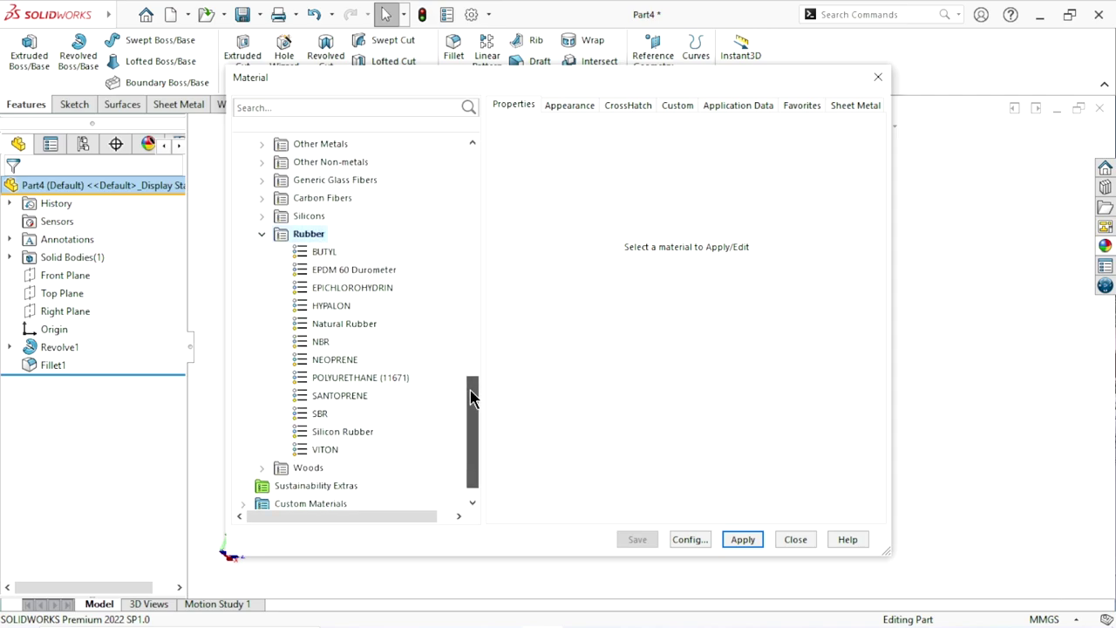
pyautogui.click(343, 394)
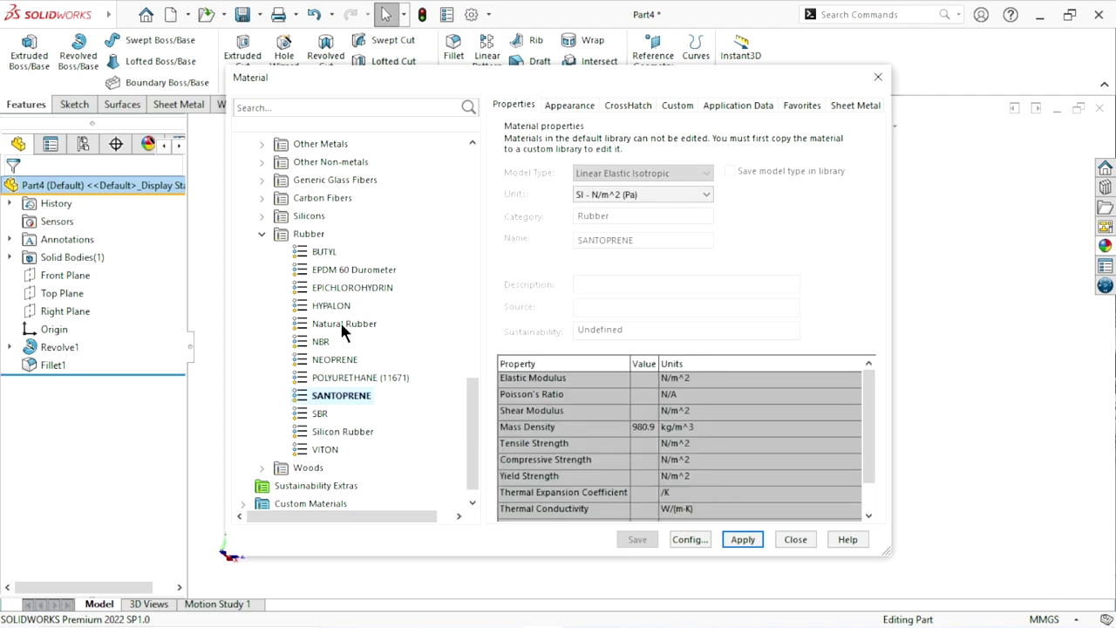
pyautogui.click(344, 322)
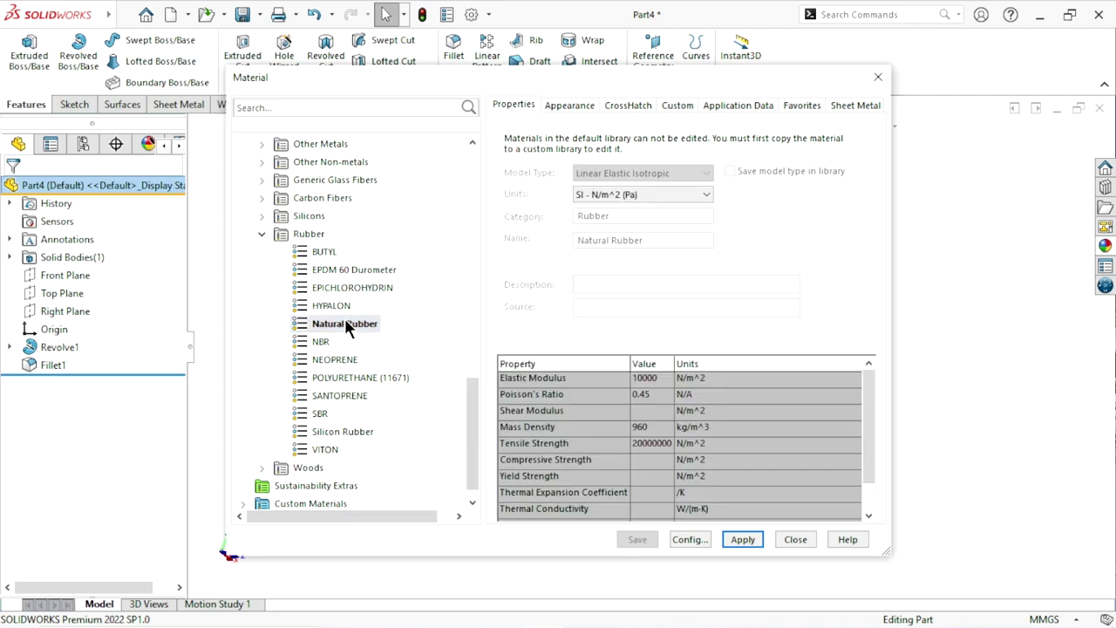
pyautogui.click(743, 540)
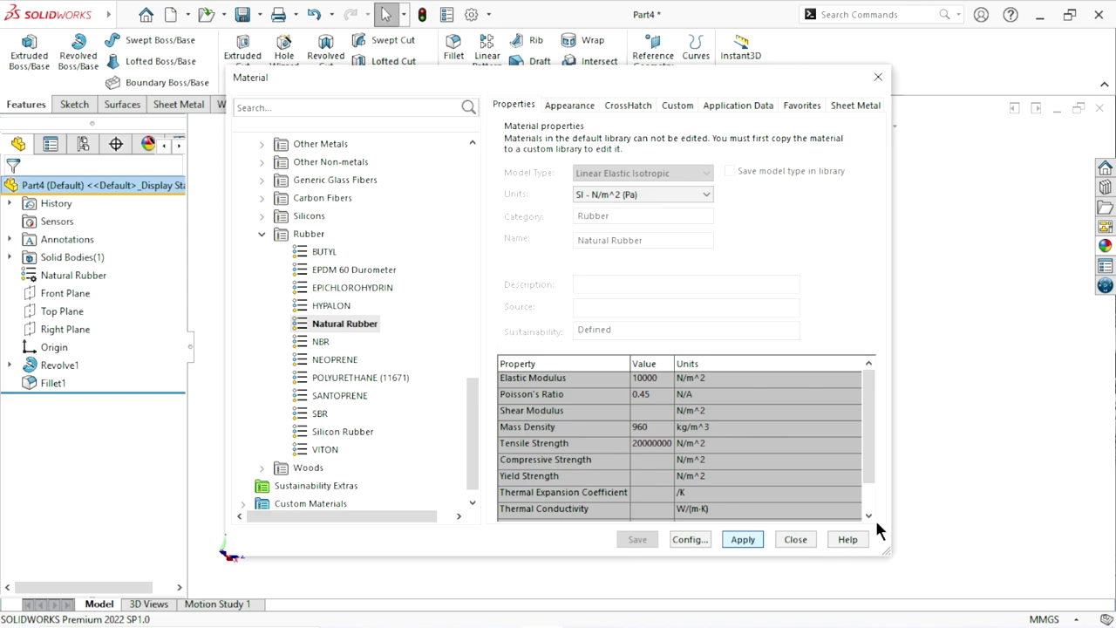
pyautogui.press('Escape')
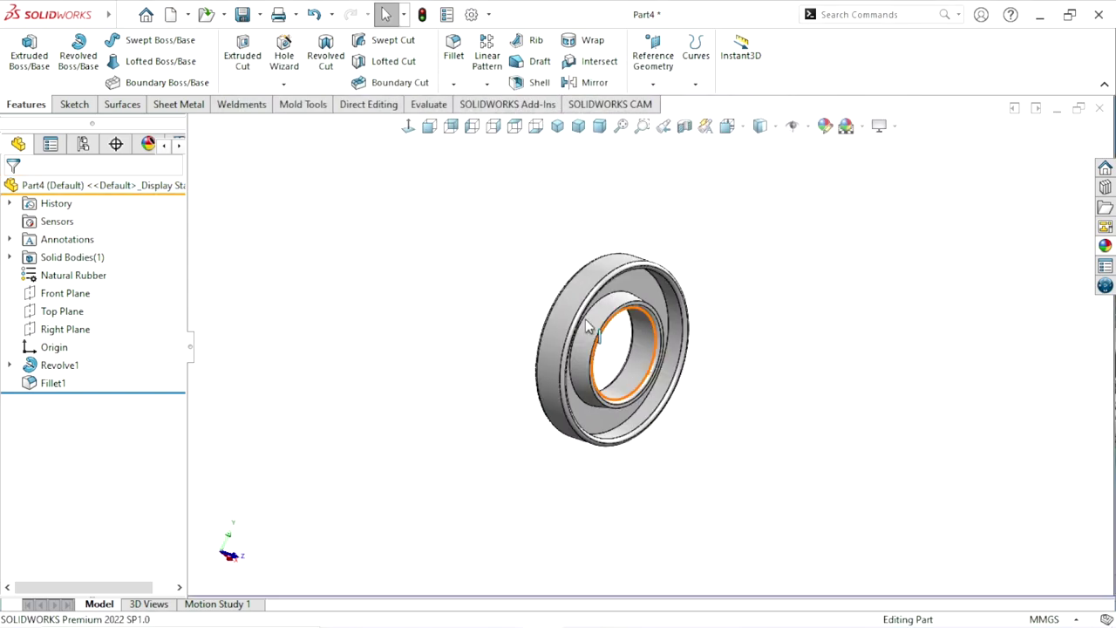
# Step: Set the seal ring's appearance colour to dark grey (RGB 64, 64, 64)
pyautogui.moveTo(702, 408); pyautogui.dragTo(610, 333, button='middle')
pyautogui.scroll(-1, 610, 333)
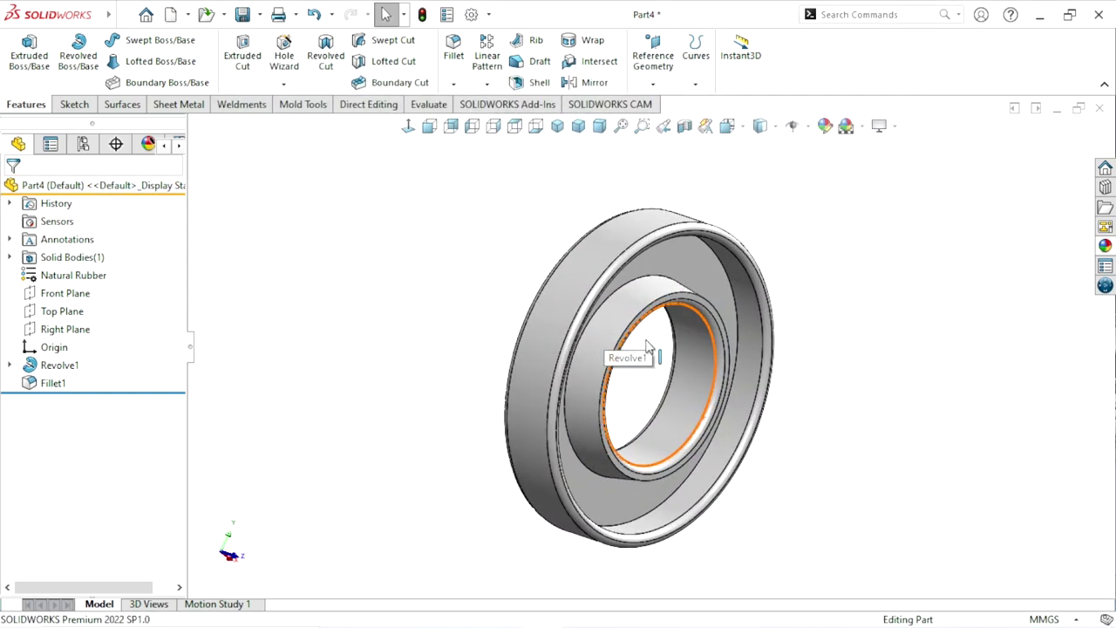
pyautogui.click(826, 126)
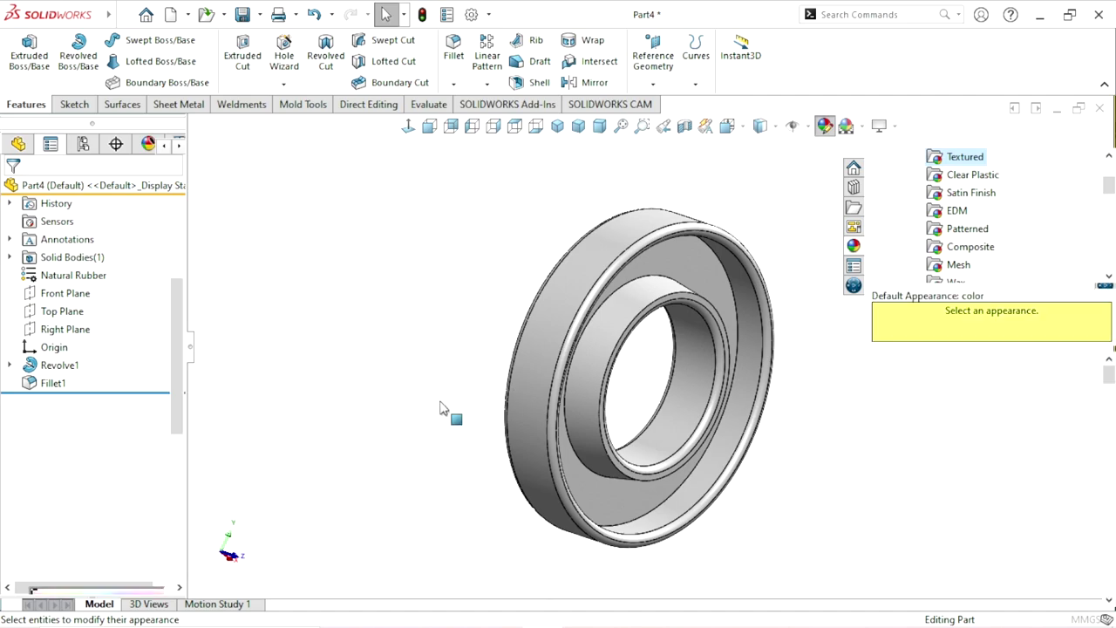
pyautogui.moveTo(180, 331); pyautogui.dragTo(180, 392)
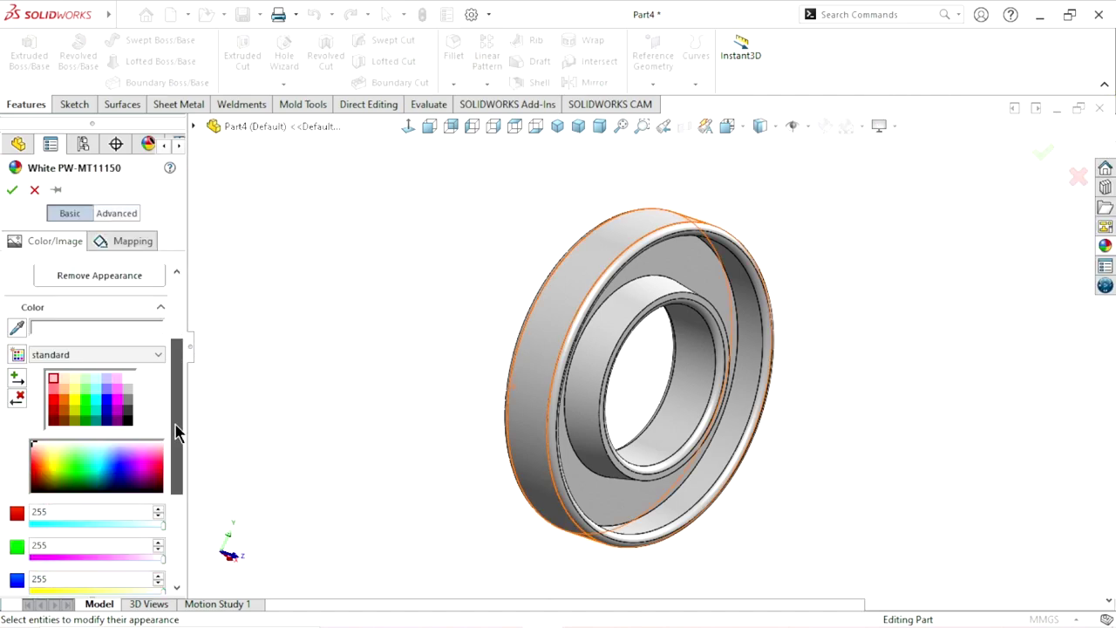
pyautogui.click(128, 421)
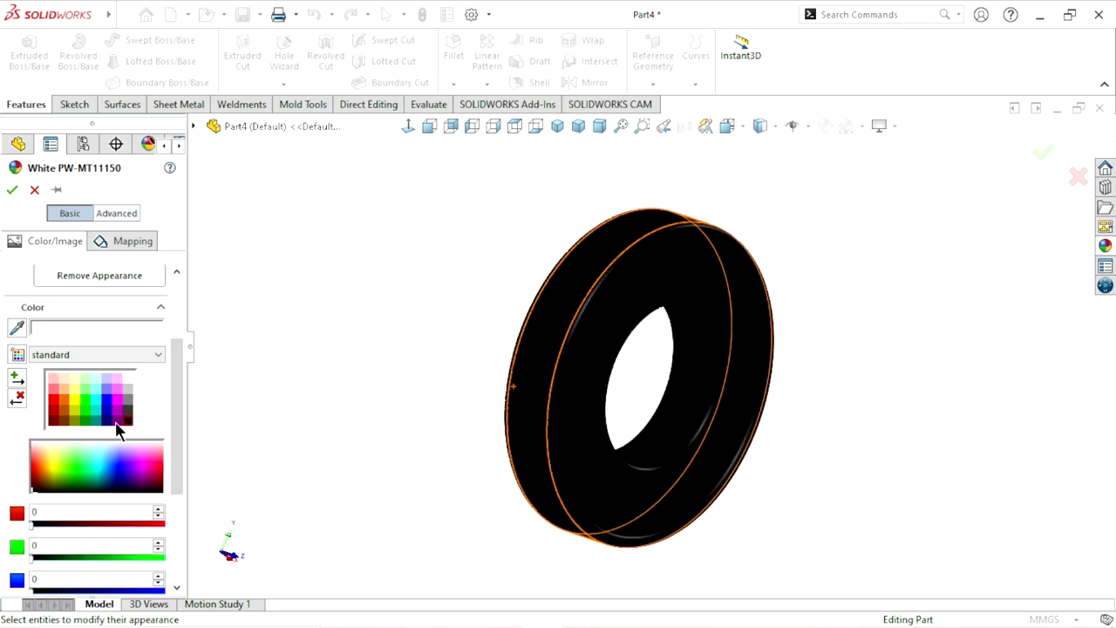
pyautogui.click(128, 413)
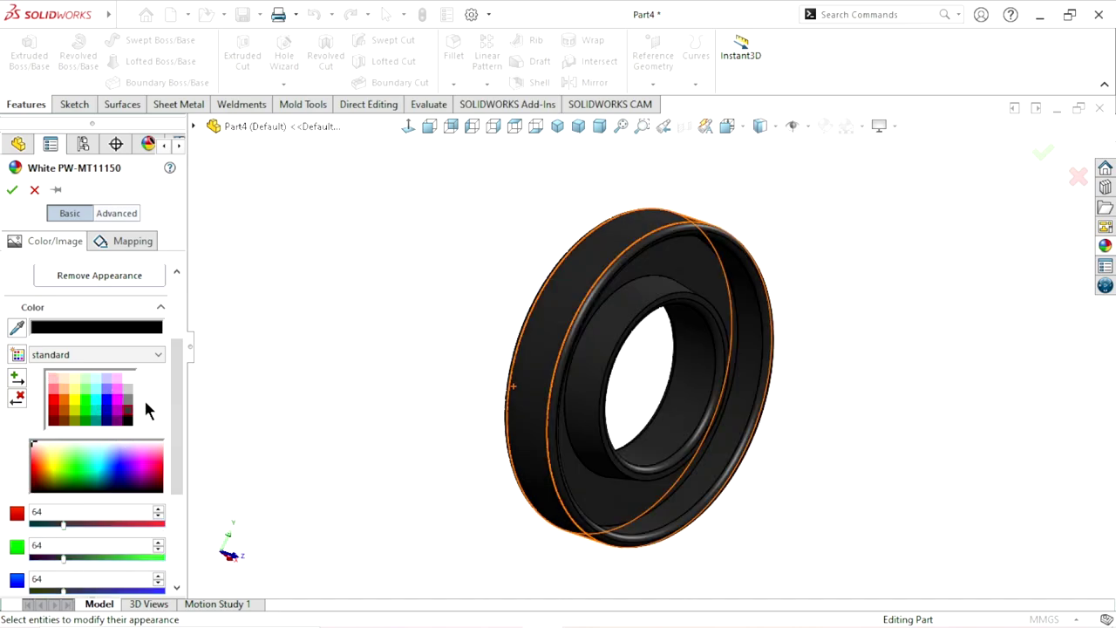
pyautogui.click(13, 190)
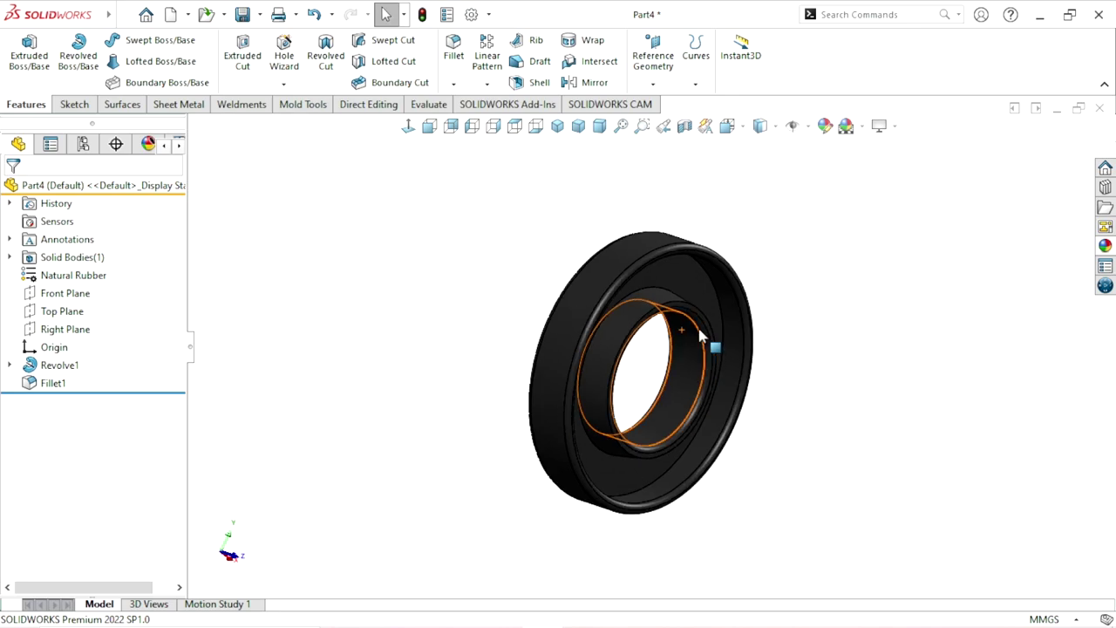
# Step: Orbit and zoom the oil seal ring to inspect its edge and inner face
pyautogui.scroll(-4, 640, 308)
pyautogui.moveTo(640, 309)
pyautogui.mouseDown(button='middle')
pyautogui.moveTo(556, 375)
pyautogui.moveTo(615, 391)
pyautogui.mouseUp(button='middle')
pyautogui.scroll(5, 538, 389)
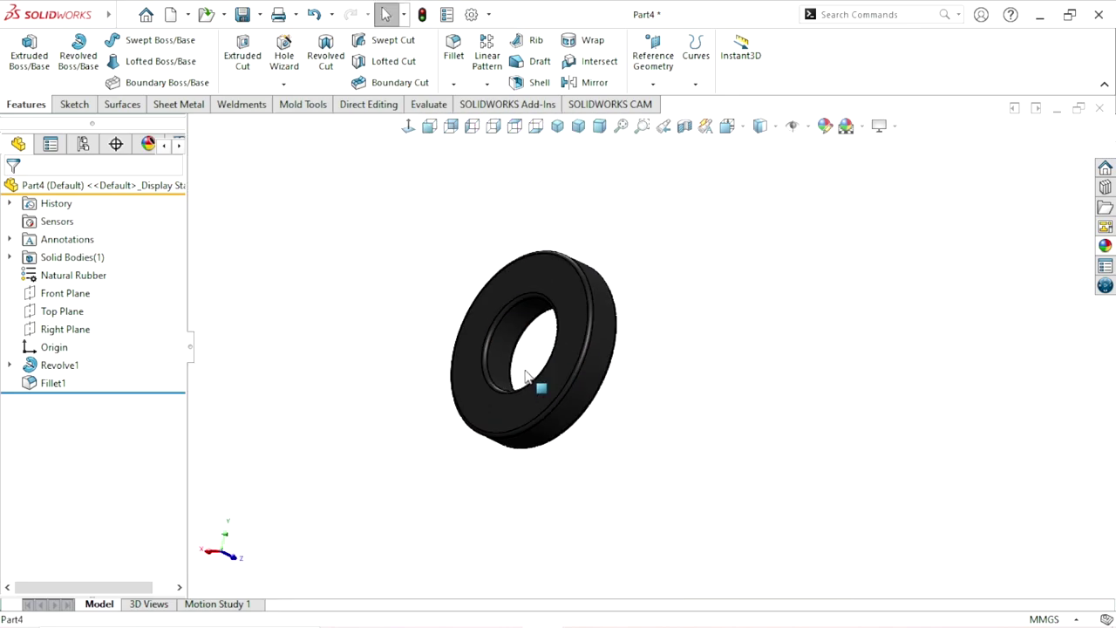
pyautogui.scroll(-4, 732, 379)
pyautogui.moveTo(732, 378); pyautogui.dragTo(677, 346, button='middle')
pyautogui.scroll(-2, 676, 346)
pyautogui.scroll(5, 754, 356)
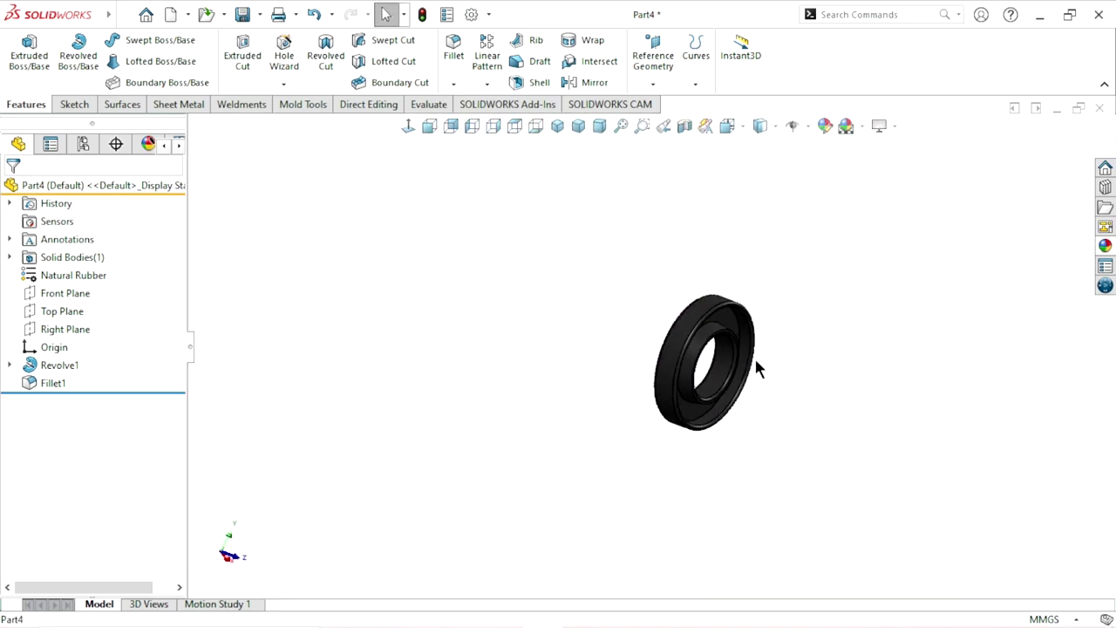
pyautogui.scroll(-2, 751, 354)
pyautogui.scroll(-1, 680, 343)
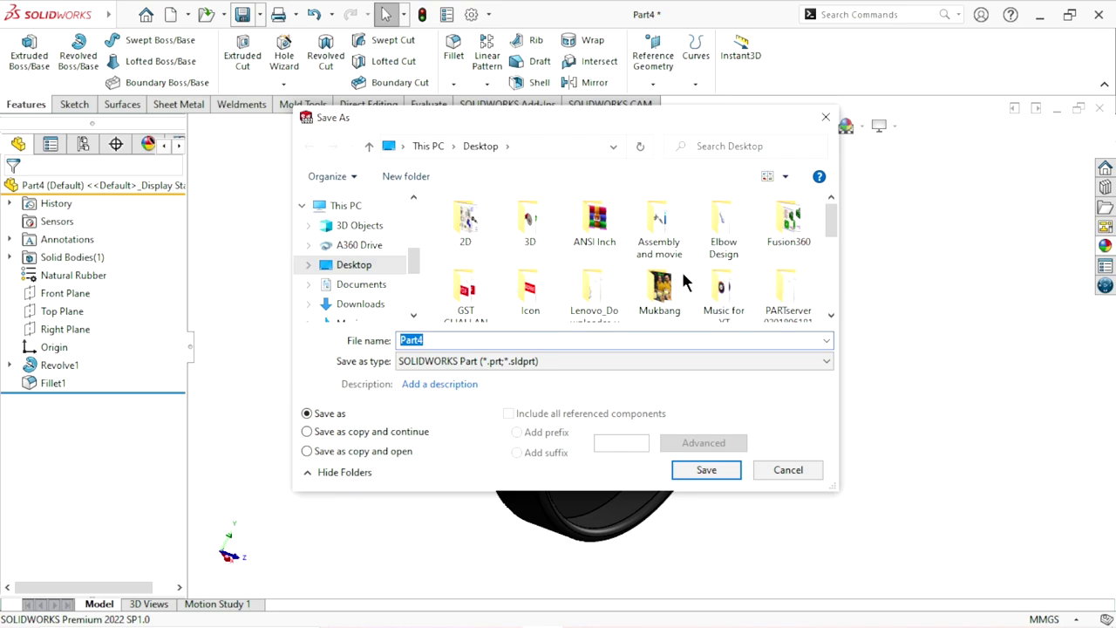
# Step: Save the part as Part7 Oilseal in Desktop > 3D > Radial piston pump
pyautogui.doubleClick(539, 234)
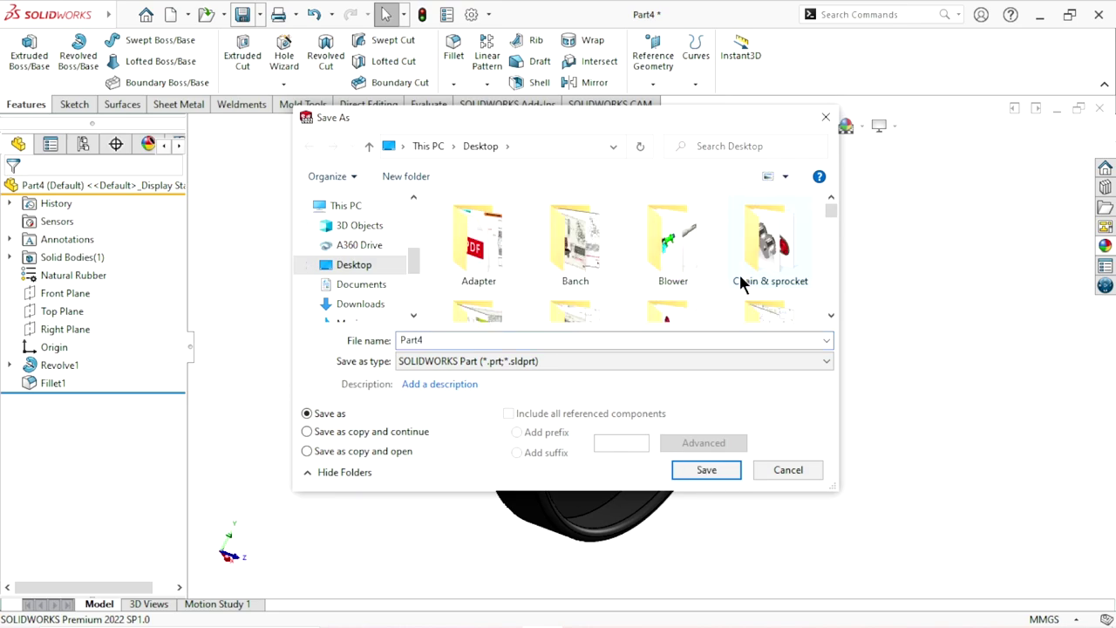
pyautogui.moveTo(412, 264); pyautogui.dragTo(414, 241)
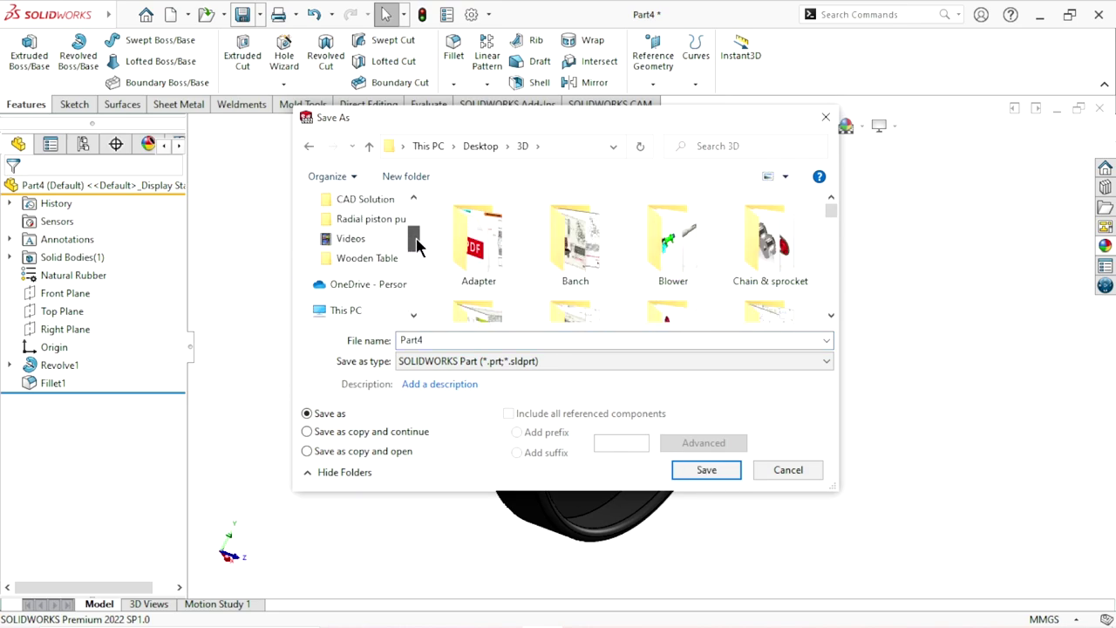
pyautogui.click(375, 219)
pyautogui.scroll(-1, 666, 276)
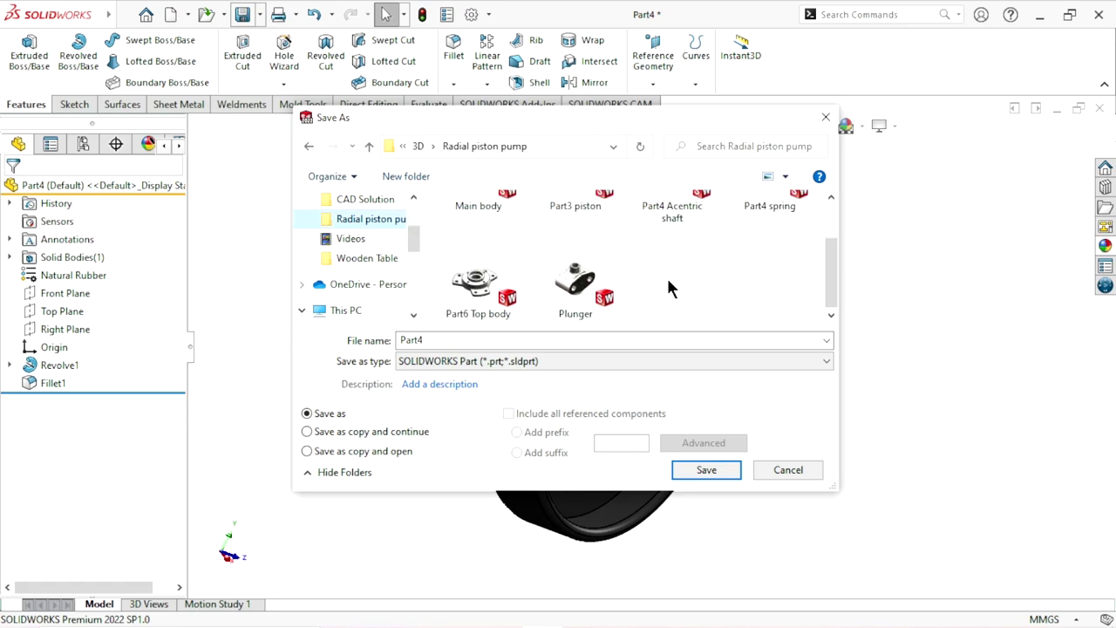
pyautogui.click(460, 339)
pyautogui.click(459, 339)
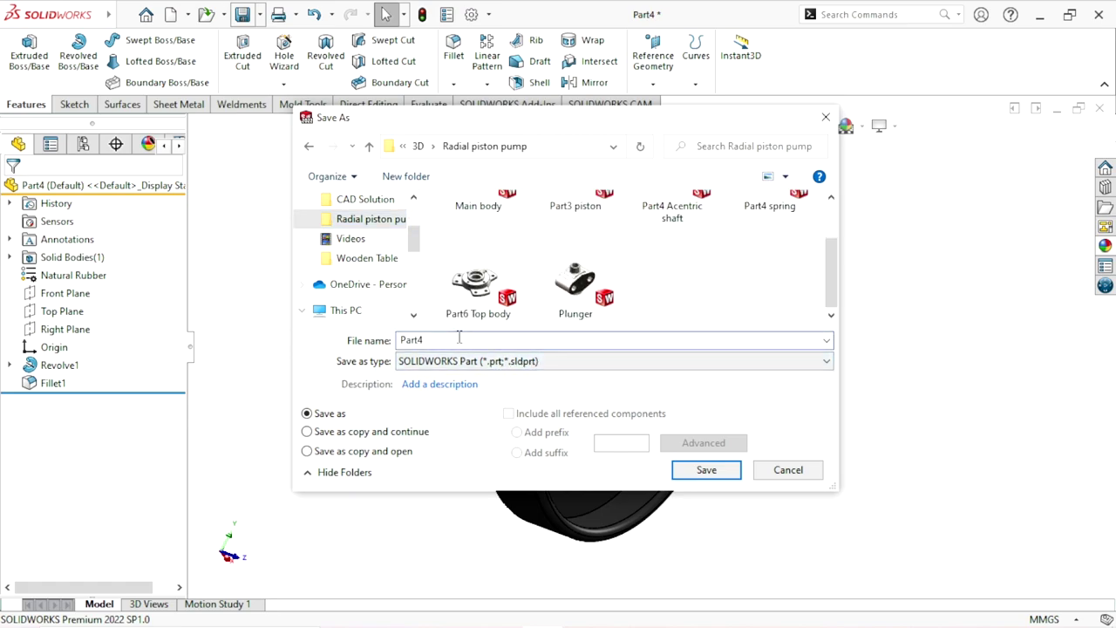
pyautogui.press('BackSpace')
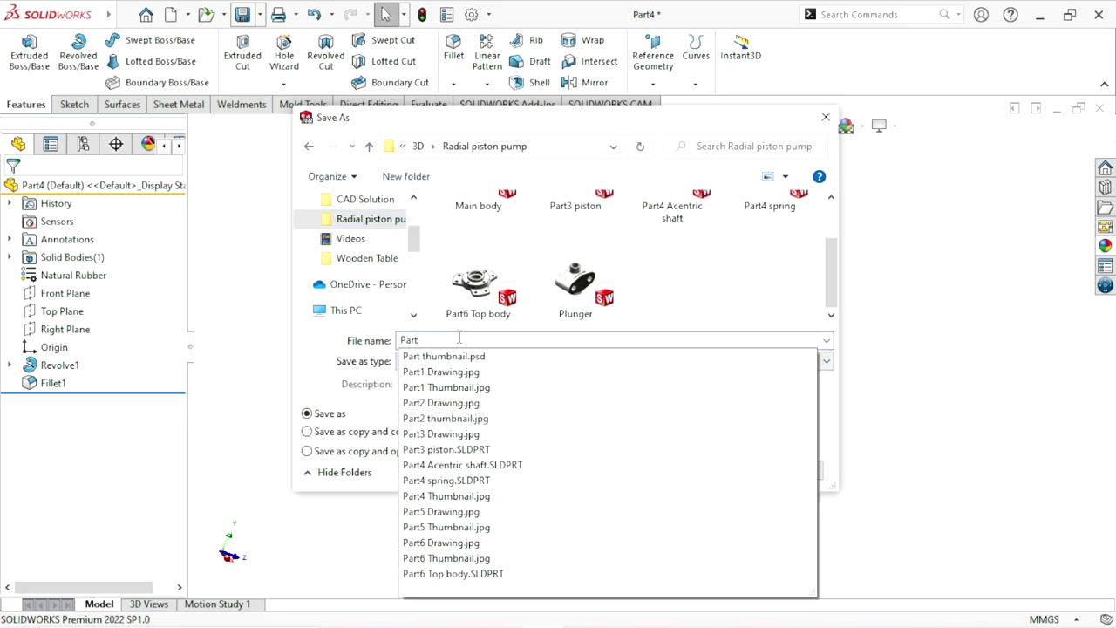
pyautogui.write('7 Oilseal')
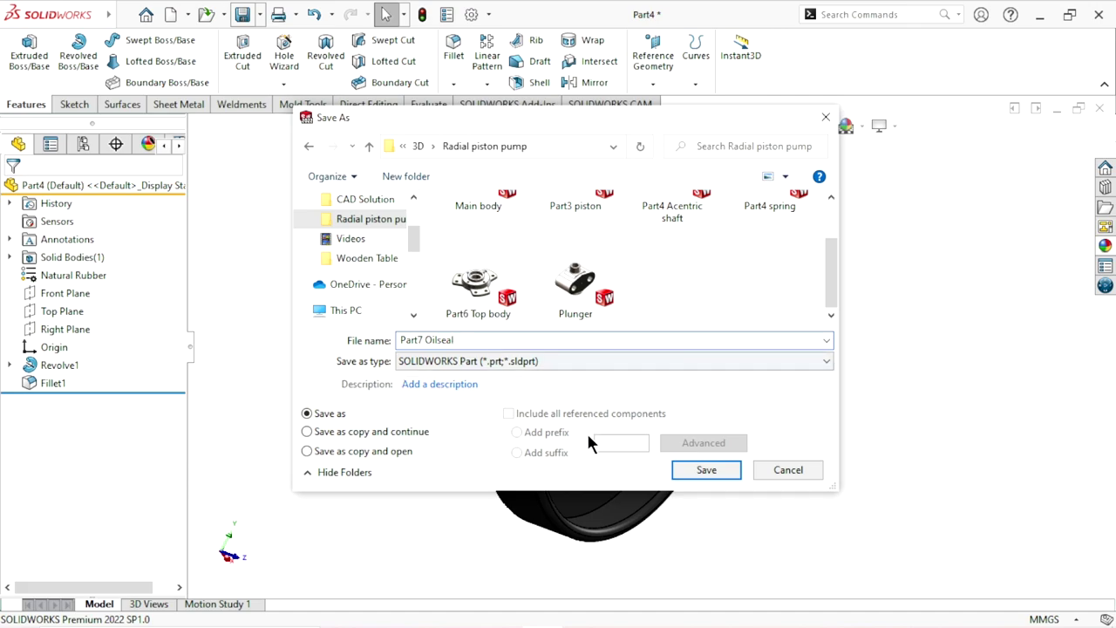
pyautogui.click(705, 474)
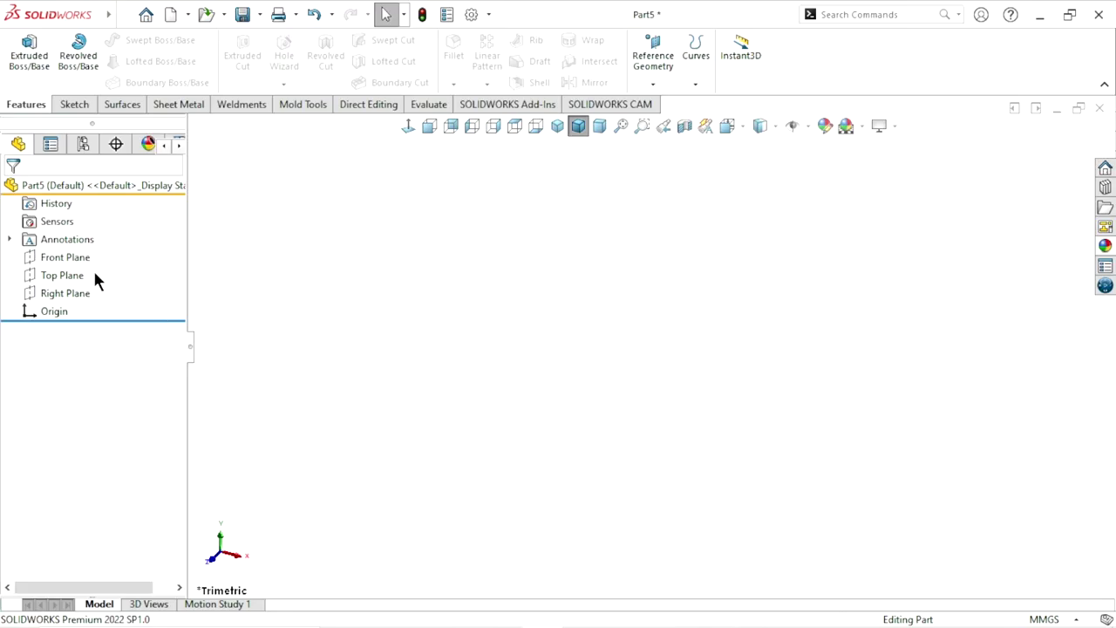
# Step: Start a sketch on the Top Plane and draw a circle centred on the origin
pyautogui.click(39, 278)
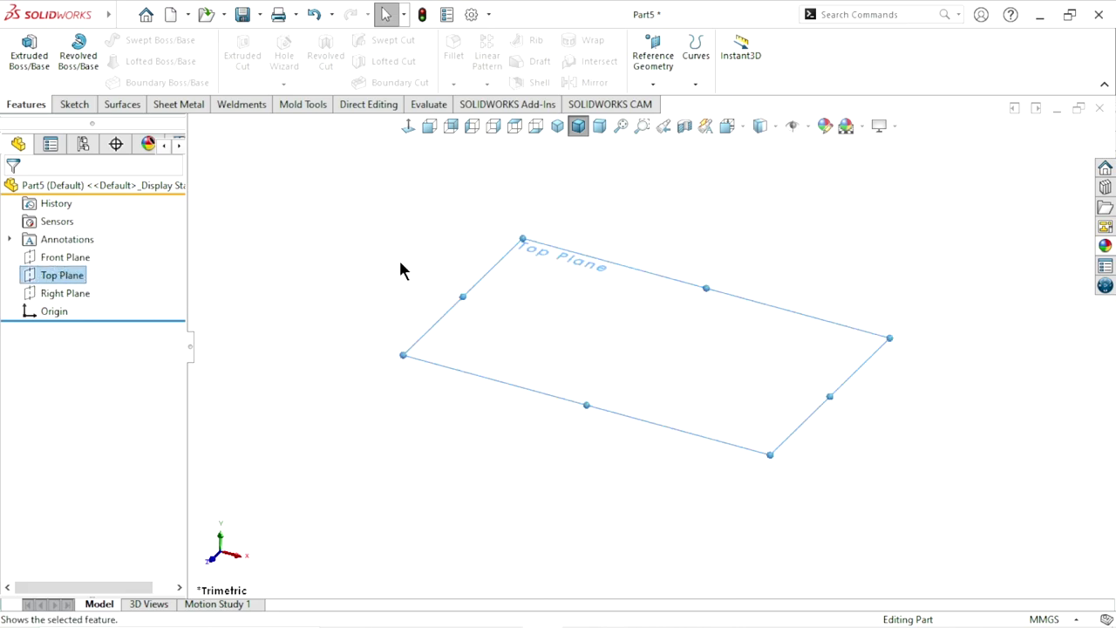
pyautogui.click(77, 273)
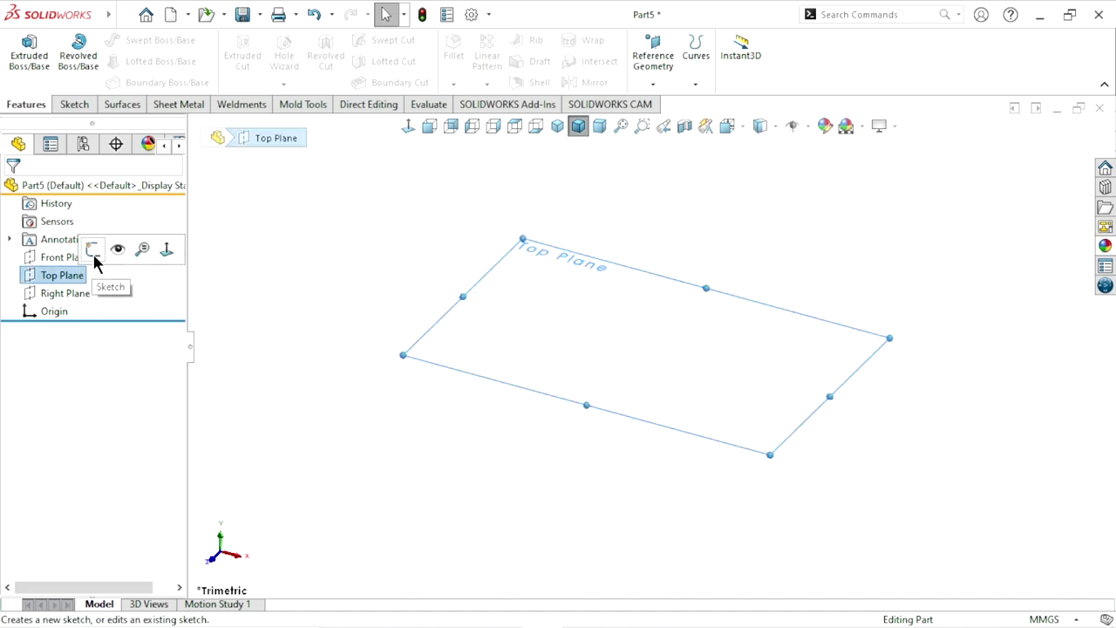
pyautogui.click(93, 251)
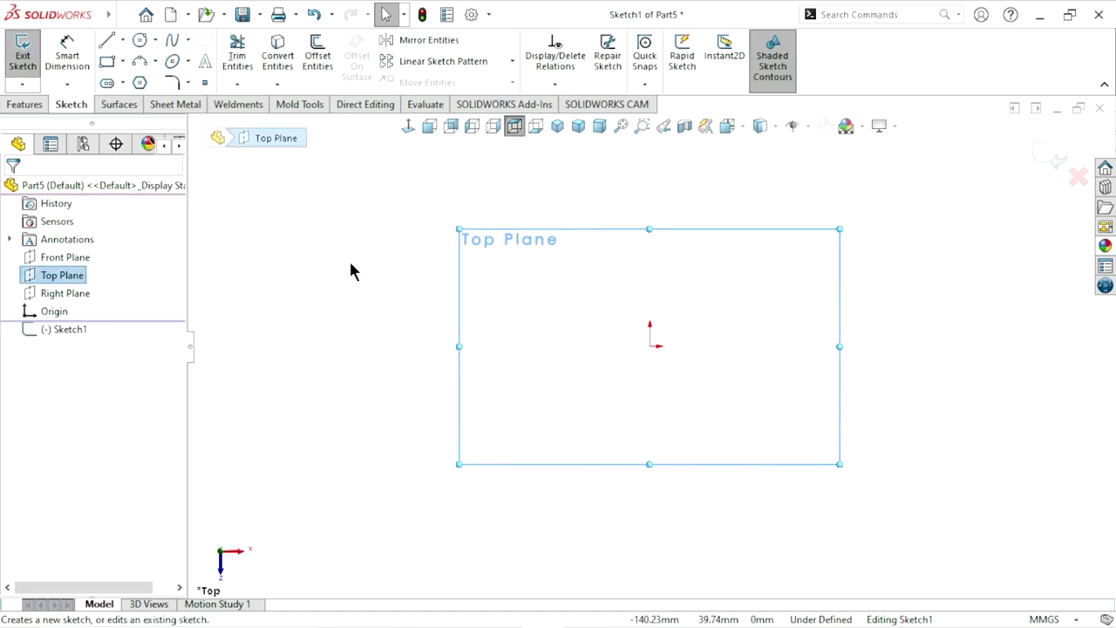
pyautogui.click(139, 42)
pyautogui.click(649, 346)
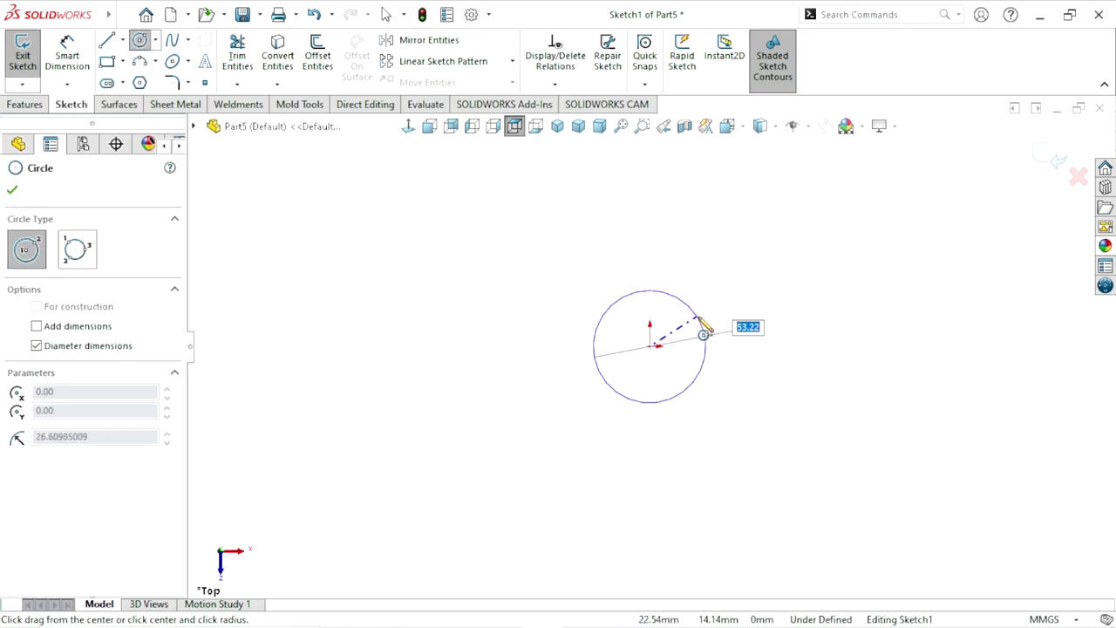
pyautogui.click(705, 330)
pyautogui.press('Escape')
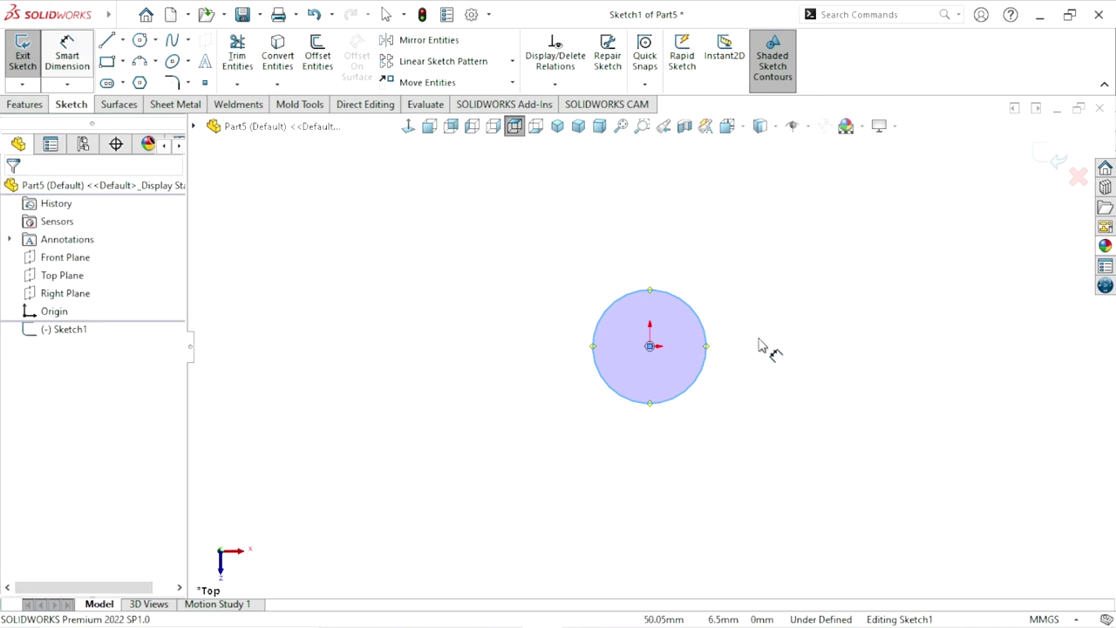
# Step: Dimension the circle's diameter to 6 mm and close the dimension settings
pyautogui.press('d')
pyautogui.click(706, 346)
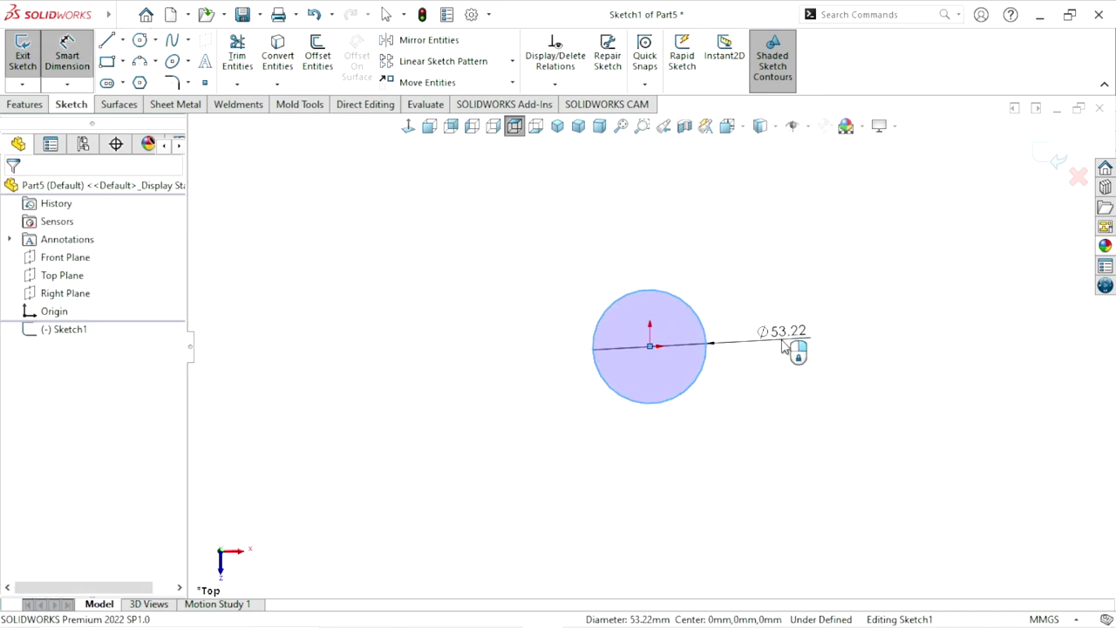
pyautogui.click(789, 347)
pyautogui.write('6')
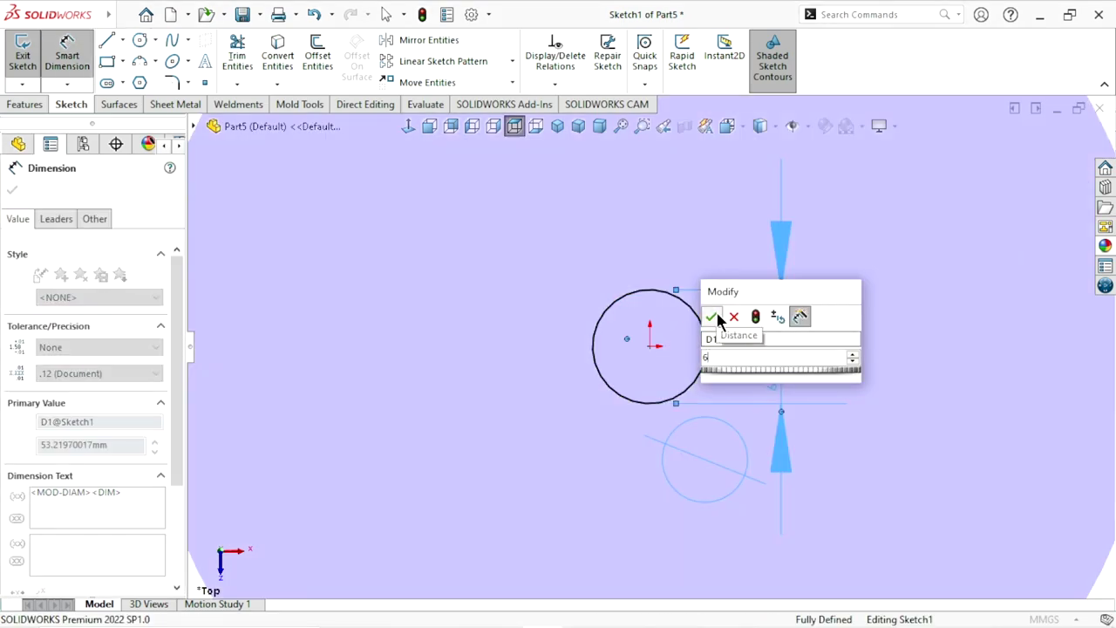
pyautogui.click(711, 316)
pyautogui.click(12, 190)
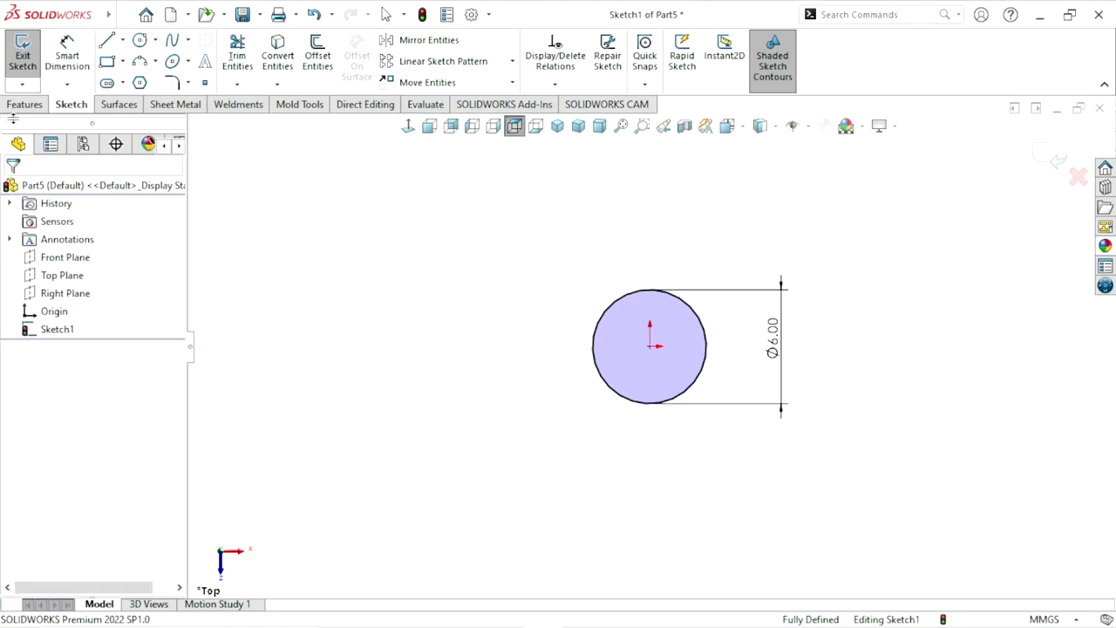
pyautogui.click(24, 105)
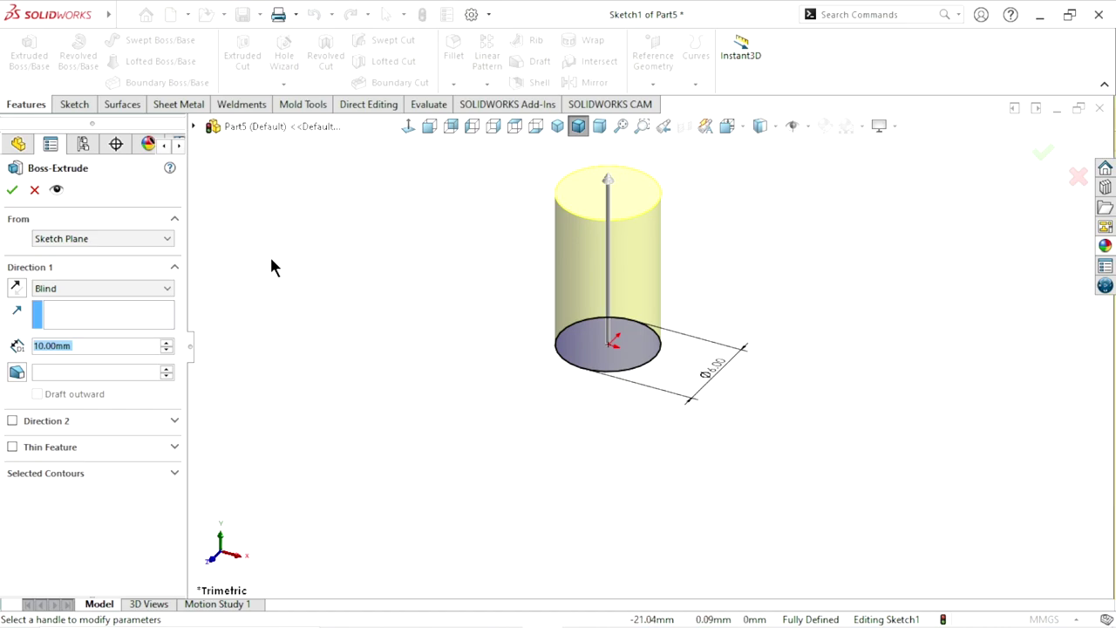
# Step: Extrude the circle 8 mm into a cylinder
pyautogui.moveTo(100, 345); pyautogui.dragTo(9, 352)
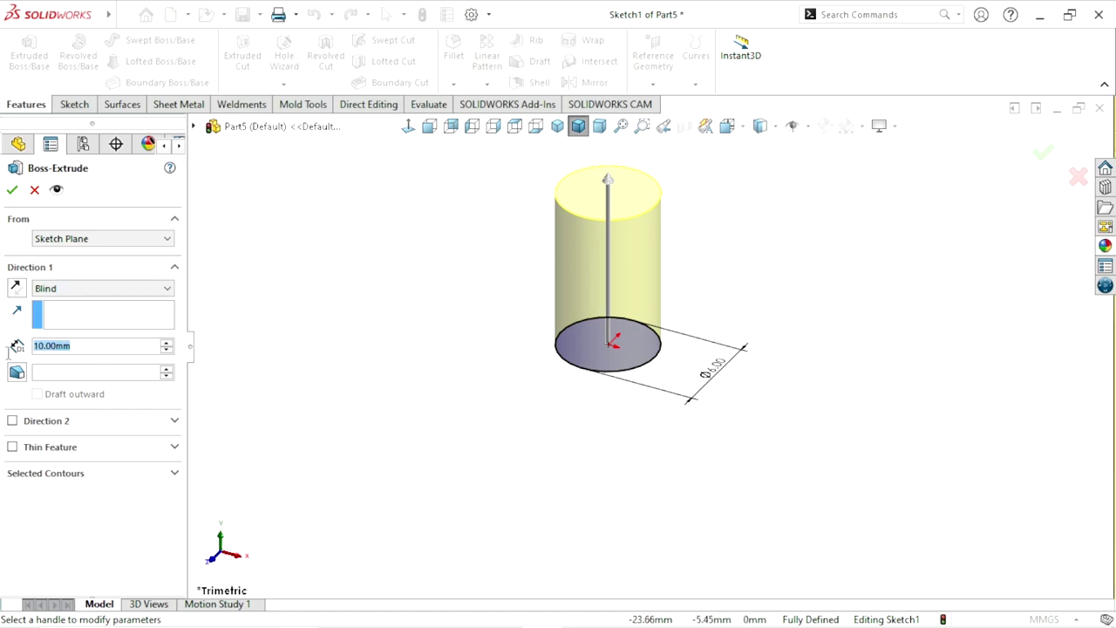
pyautogui.write('8')
pyautogui.click(336, 303)
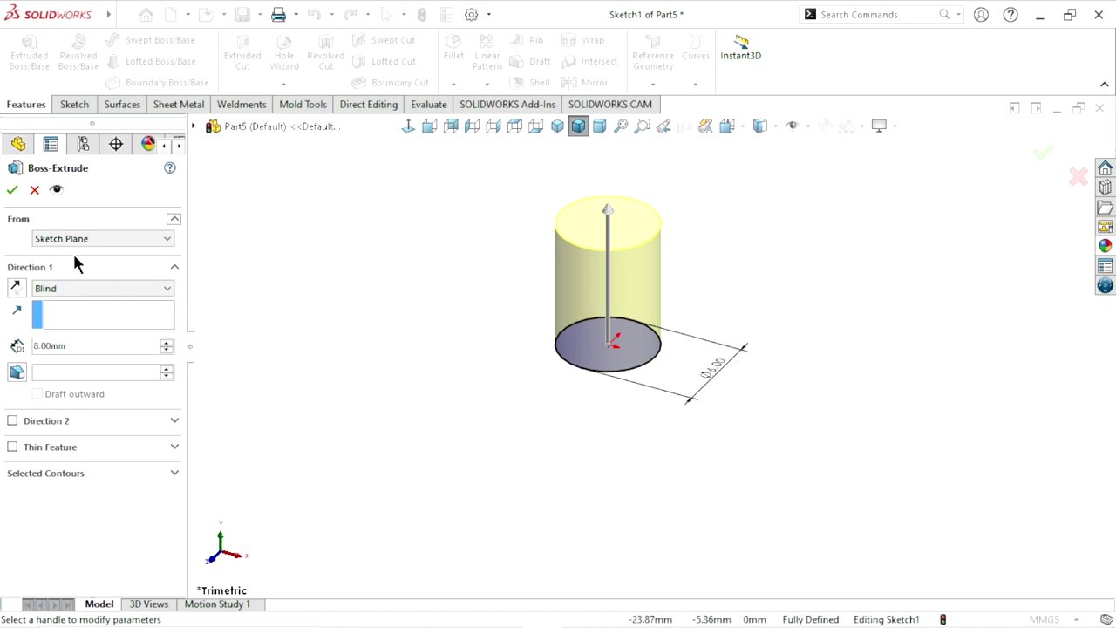
pyautogui.click(11, 190)
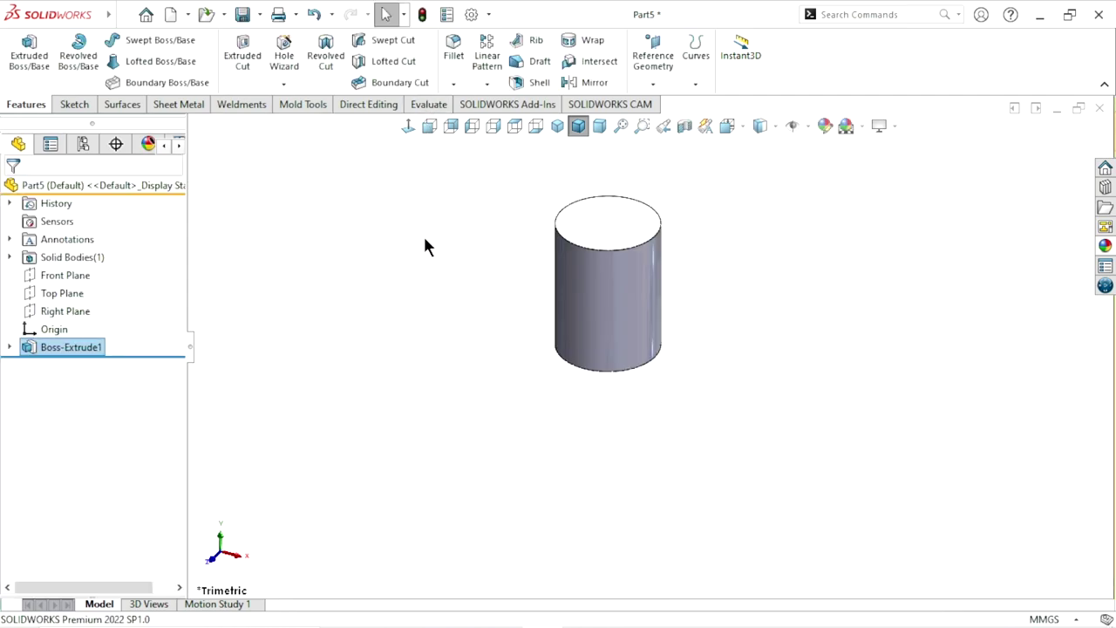
pyautogui.scroll(2, 680, 267)
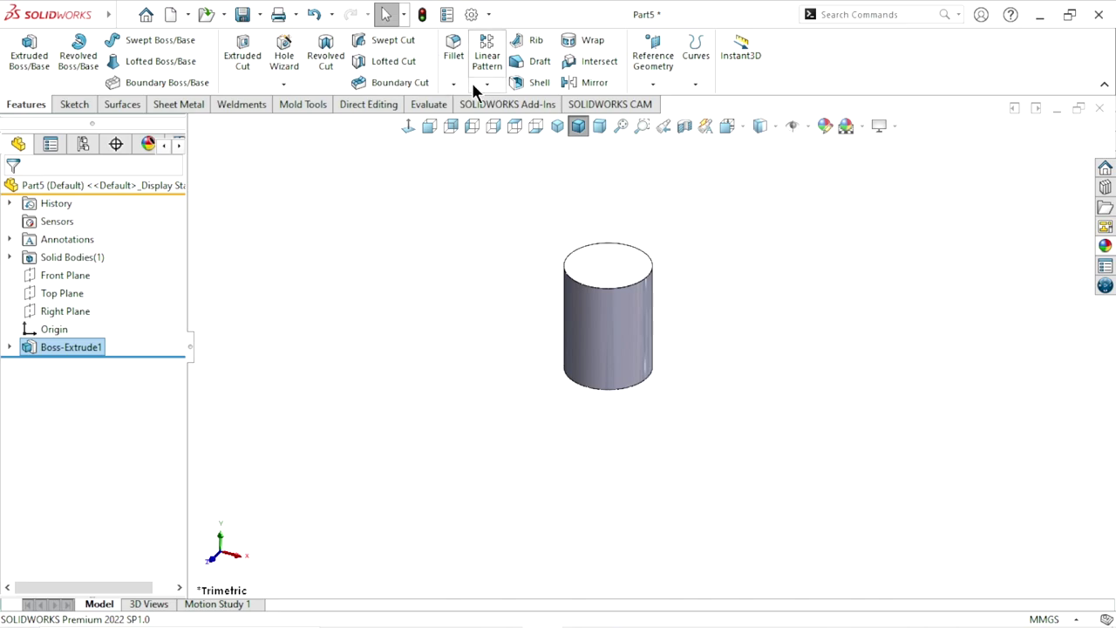
# Step: Chamfer the cylinder's top edge 0.5 mm at 45°
pyautogui.click(451, 86)
pyautogui.click(425, 209)
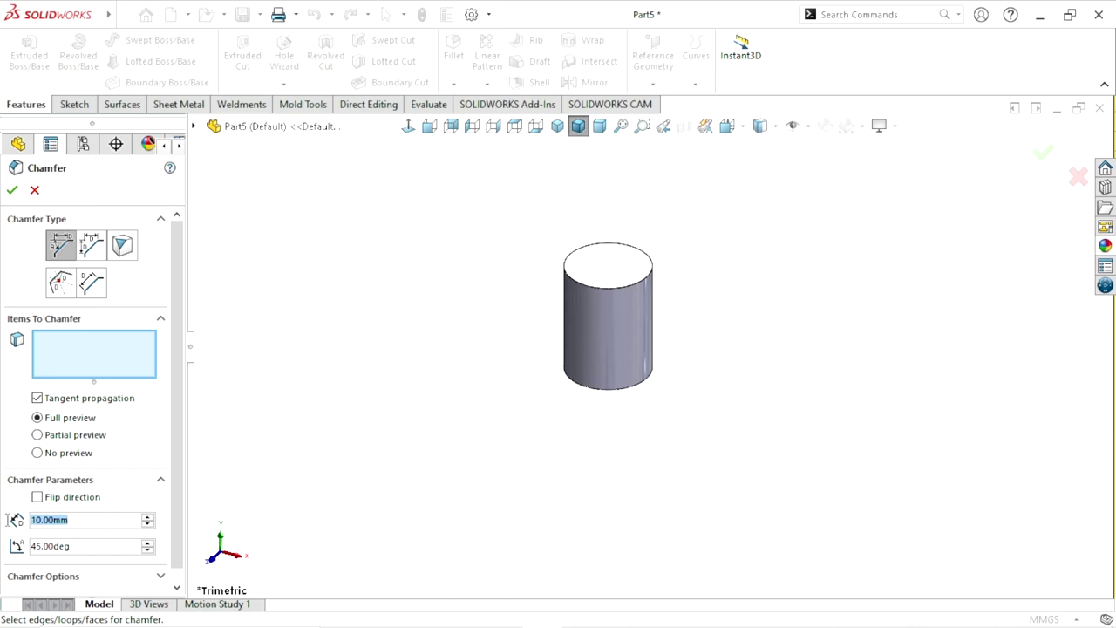
pyautogui.write('0.5')
pyautogui.press('Return')
pyautogui.click(608, 277)
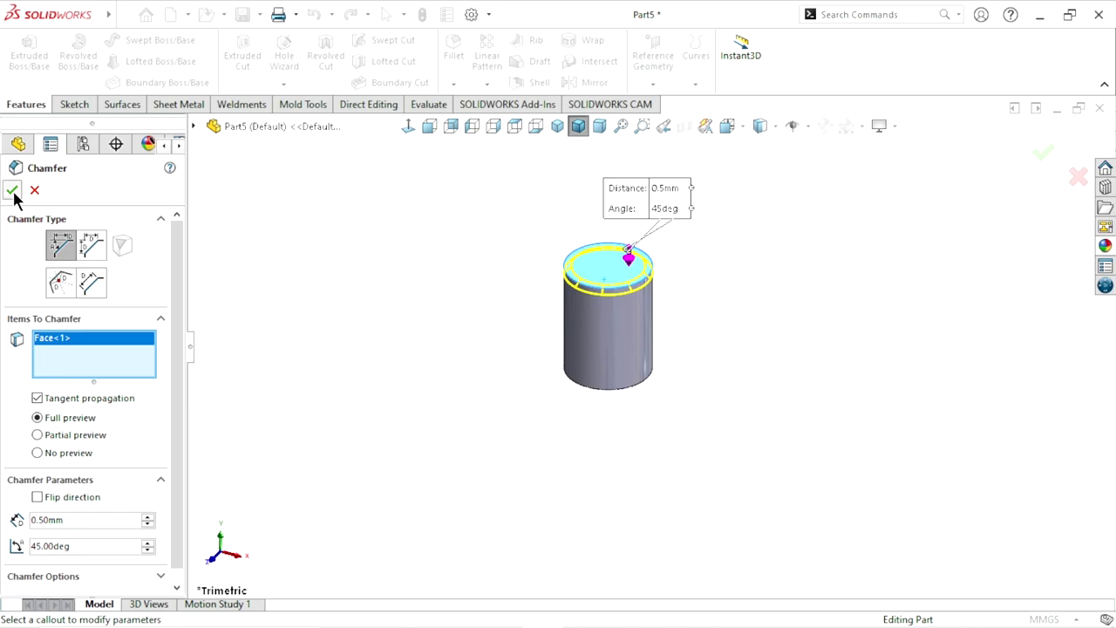
pyautogui.click(12, 191)
pyautogui.scroll(-1, 630, 319)
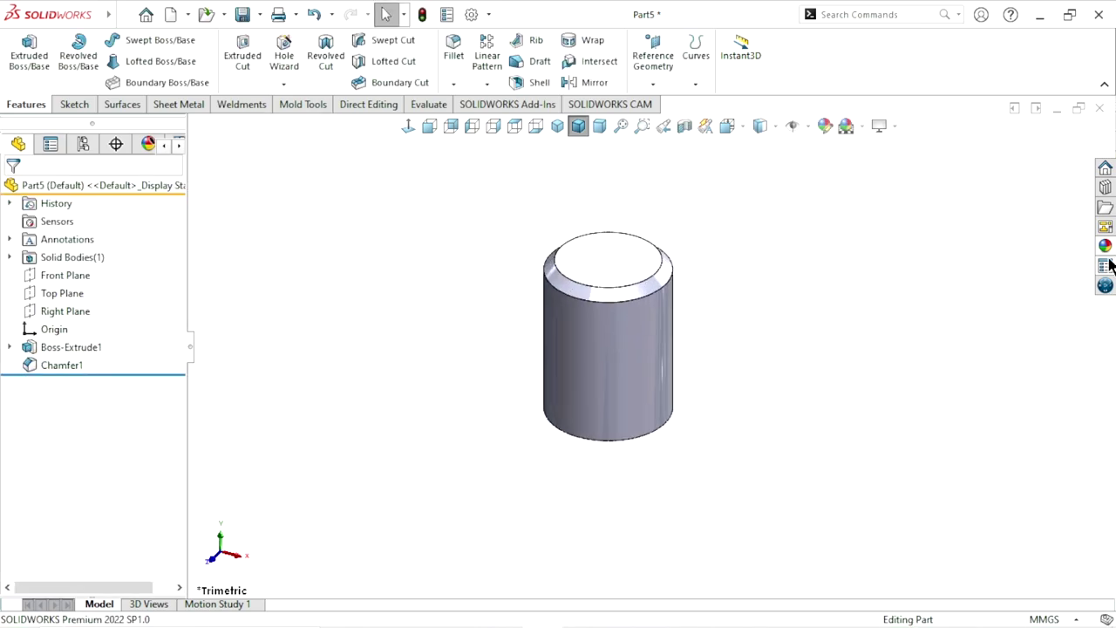
# Step: Browse the appearance library to the high gloss Plastic appearances
pyautogui.click(1104, 248)
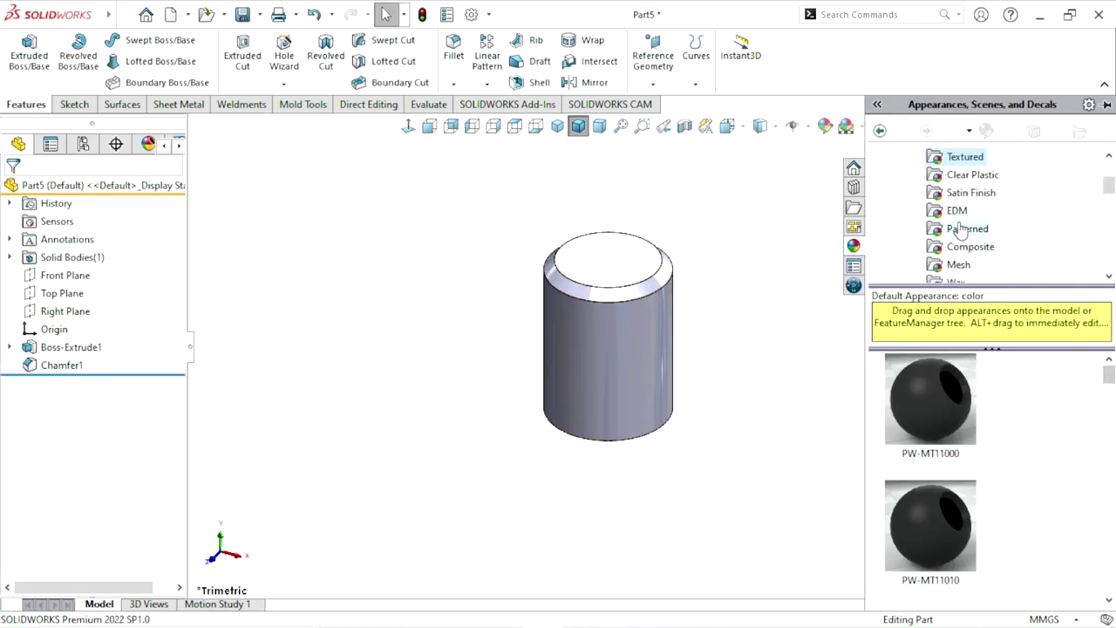
pyautogui.scroll(2, 959, 226)
pyautogui.click(950, 177)
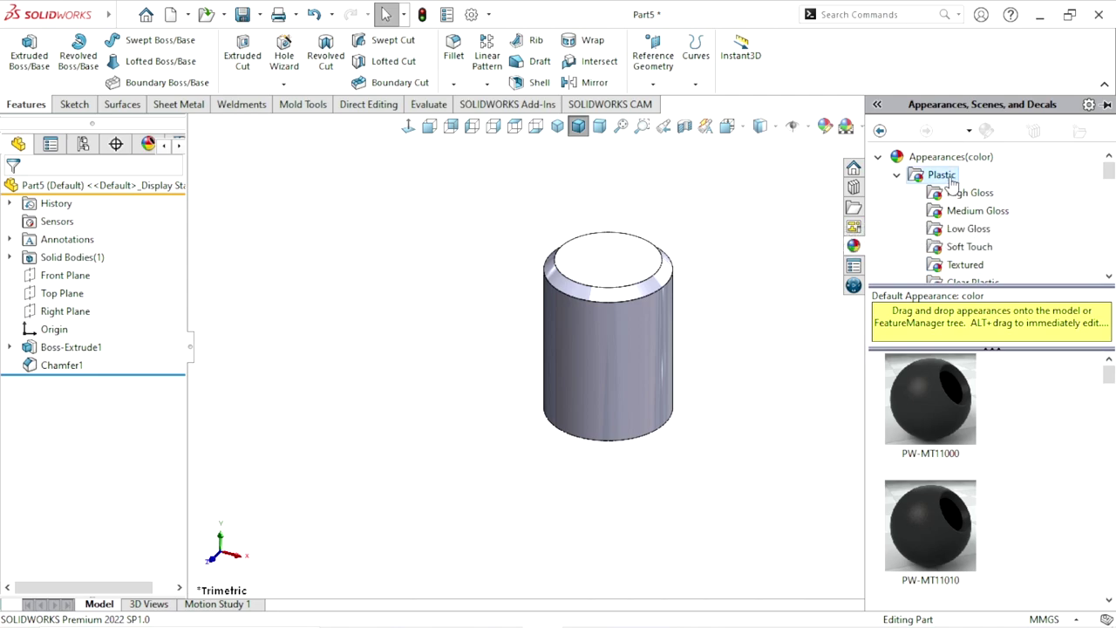
pyautogui.scroll(-5, 931, 479)
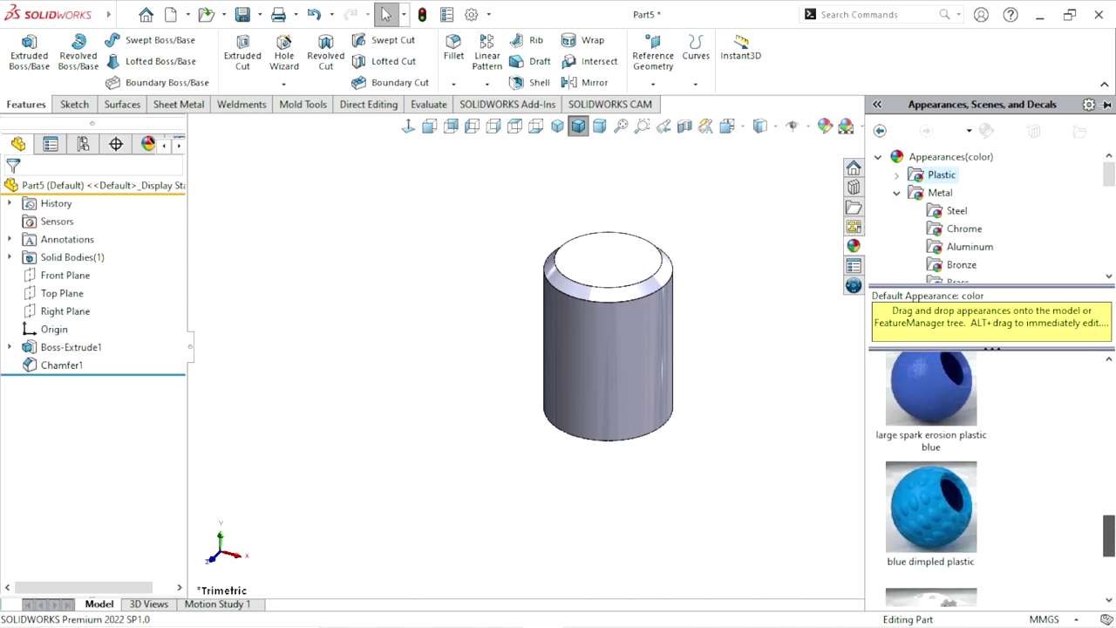
pyautogui.scroll(3, 931, 479)
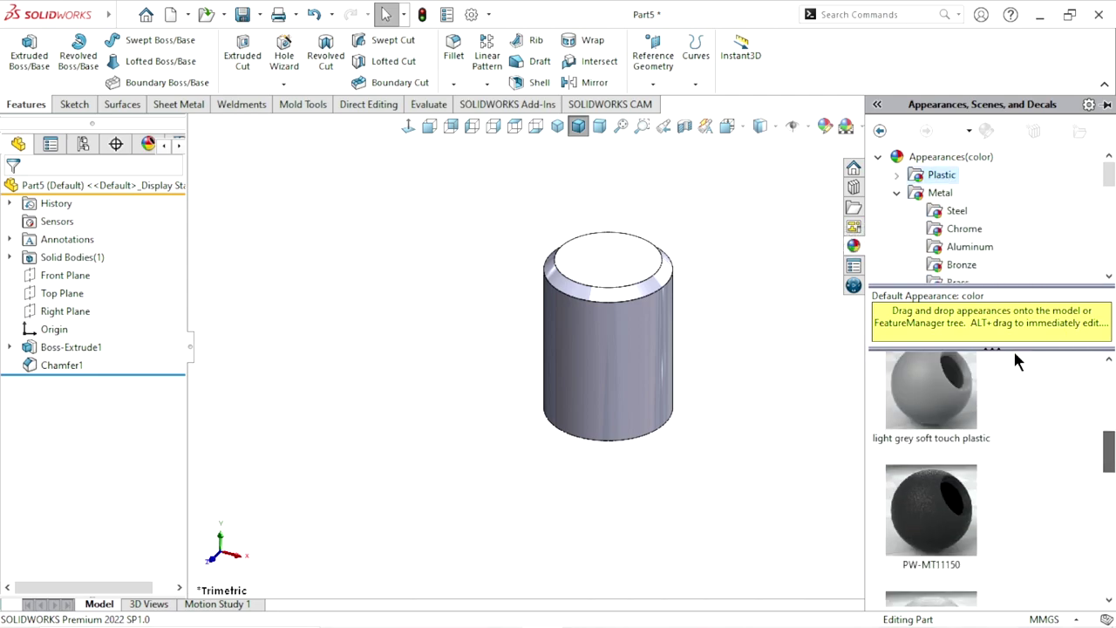
pyautogui.doubleClick(924, 175)
pyautogui.click(970, 177)
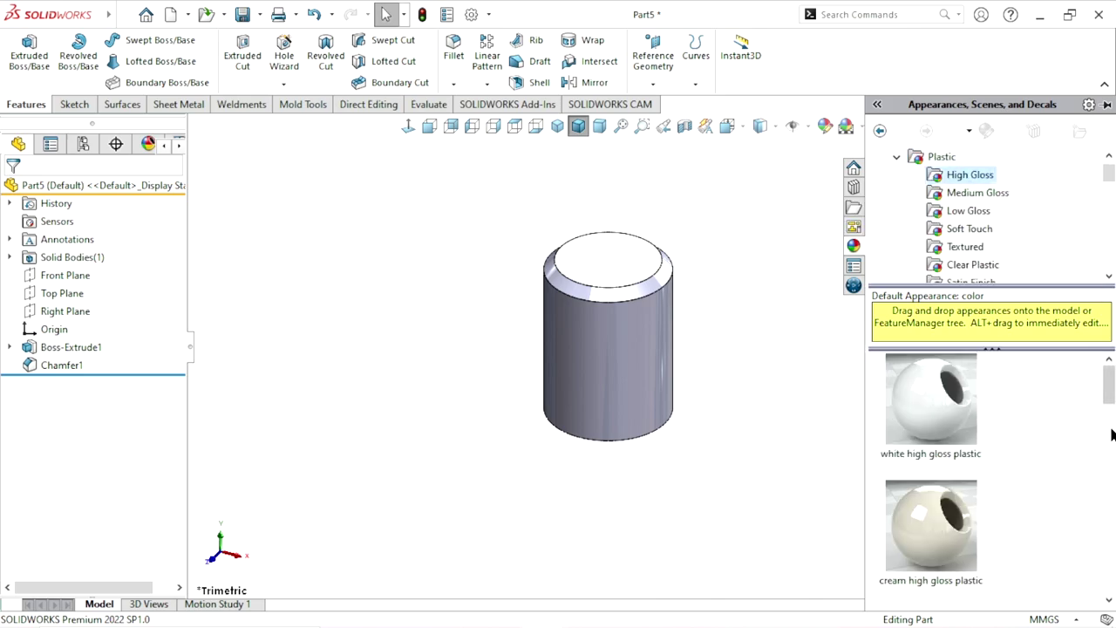
# Step: Apply red high gloss plastic to the cylinder with a brighter red swatch
pyautogui.moveTo(1109, 399); pyautogui.dragTo(1108, 503)
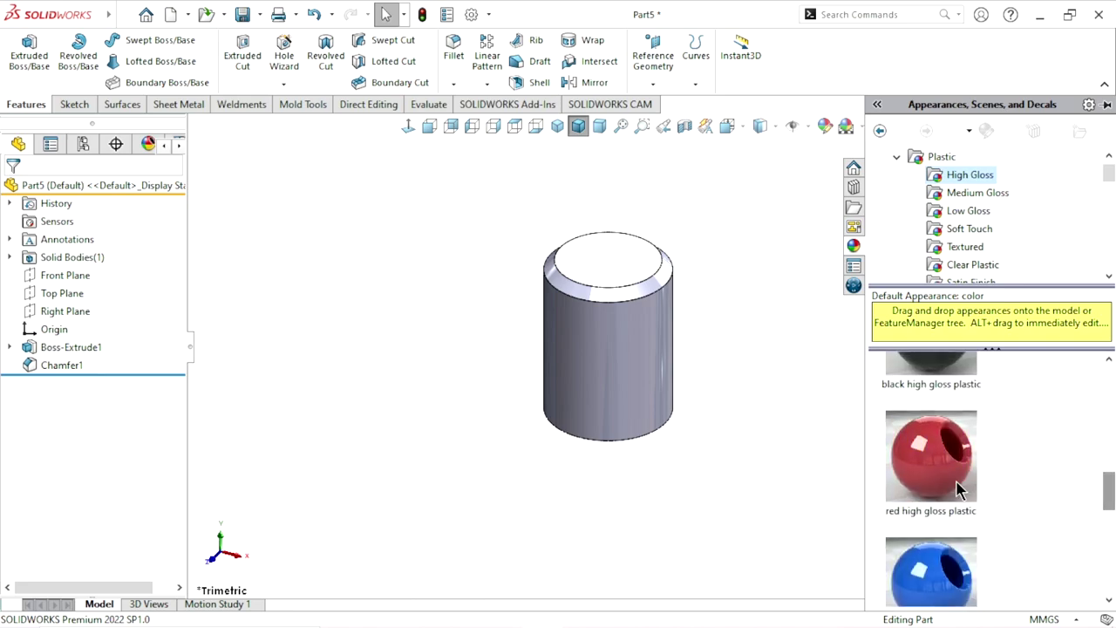
pyautogui.click(954, 482)
pyautogui.doubleClick(954, 482)
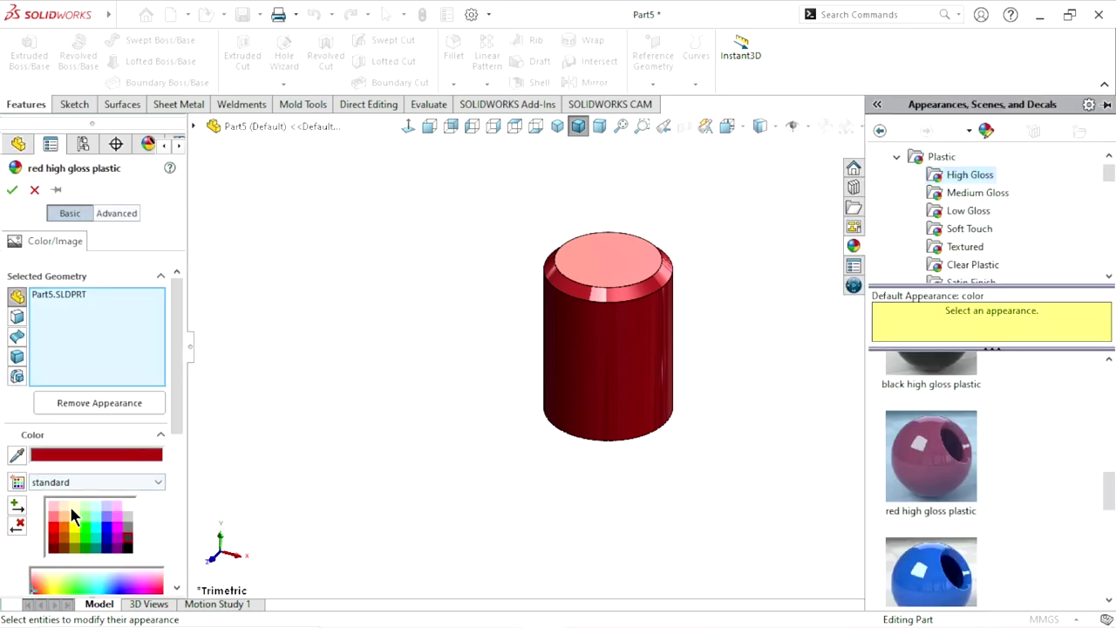
pyautogui.click(53, 527)
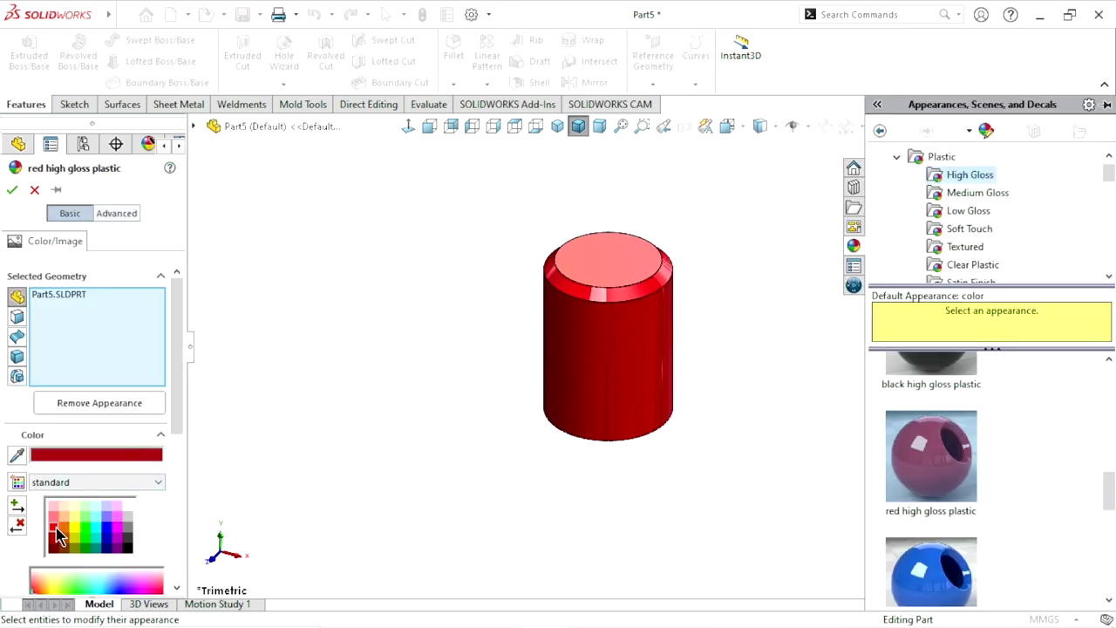
pyautogui.click(12, 190)
pyautogui.scroll(-2, 610, 322)
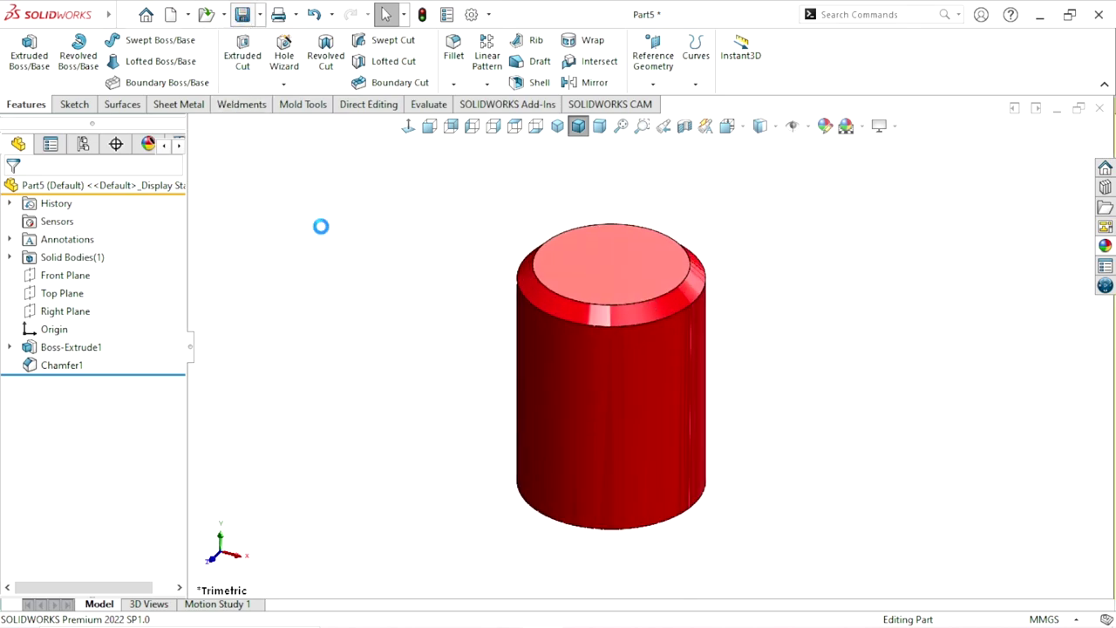
# Step: Save the cylinder as Part8 Bush and give the new Part6 the Plain White scene
pyautogui.hotkey('ctrl', 's')
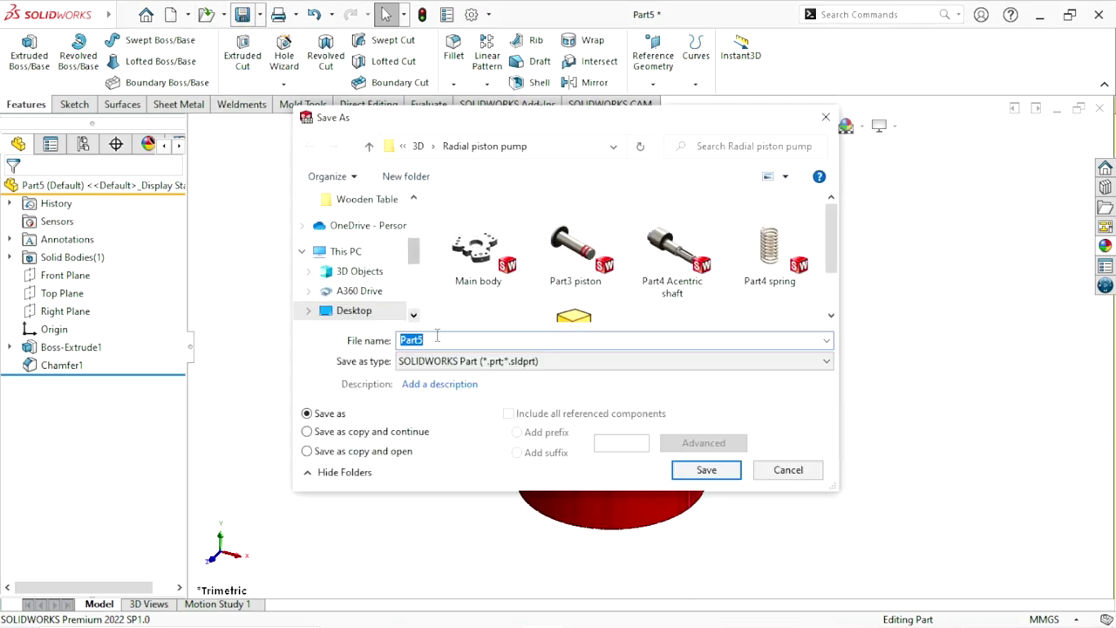
pyautogui.click(442, 340)
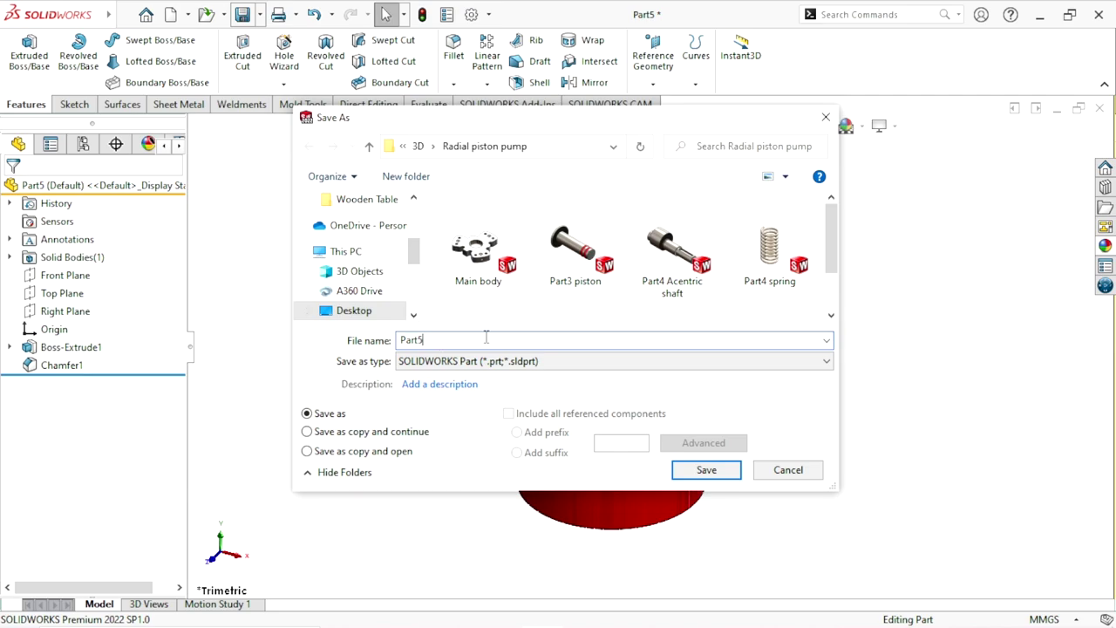
pyautogui.press('BackSpace')
pyautogui.write('8 Bush')
pyautogui.click(729, 476)
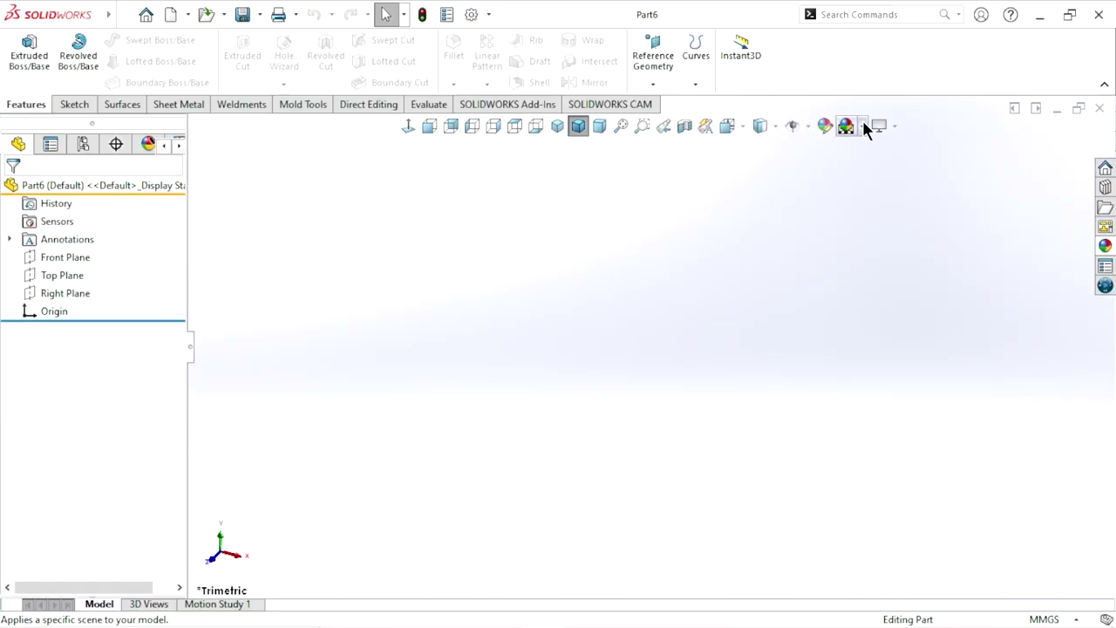
pyautogui.click(861, 126)
pyautogui.click(864, 162)
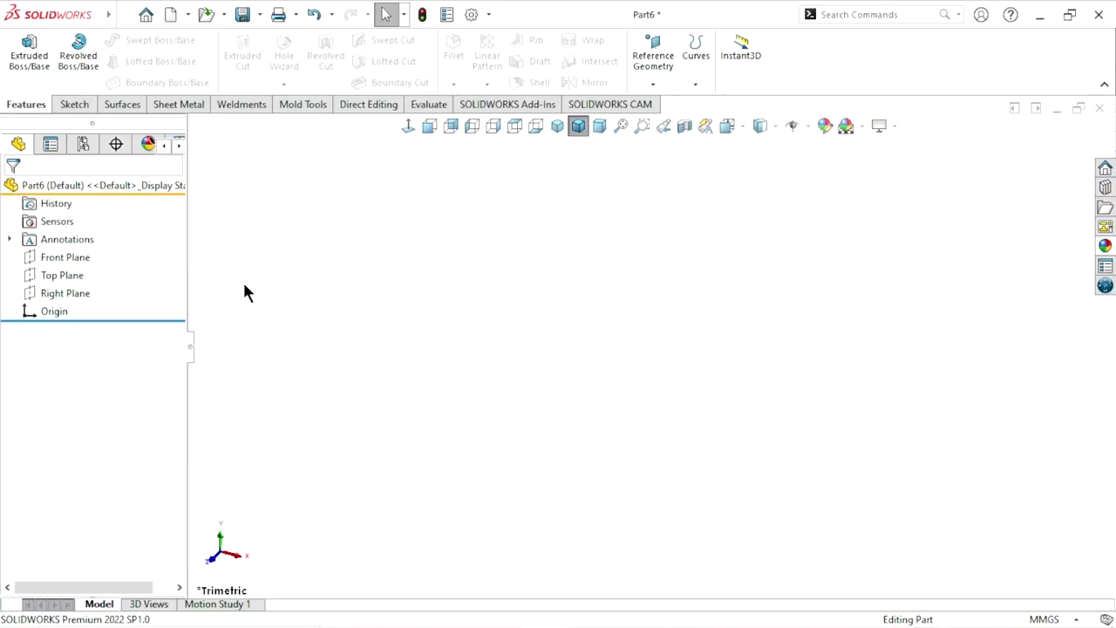
# Step: Sketch two concentric circles at the origin on the Top Plane
pyautogui.click(61, 281)
pyautogui.click(82, 262)
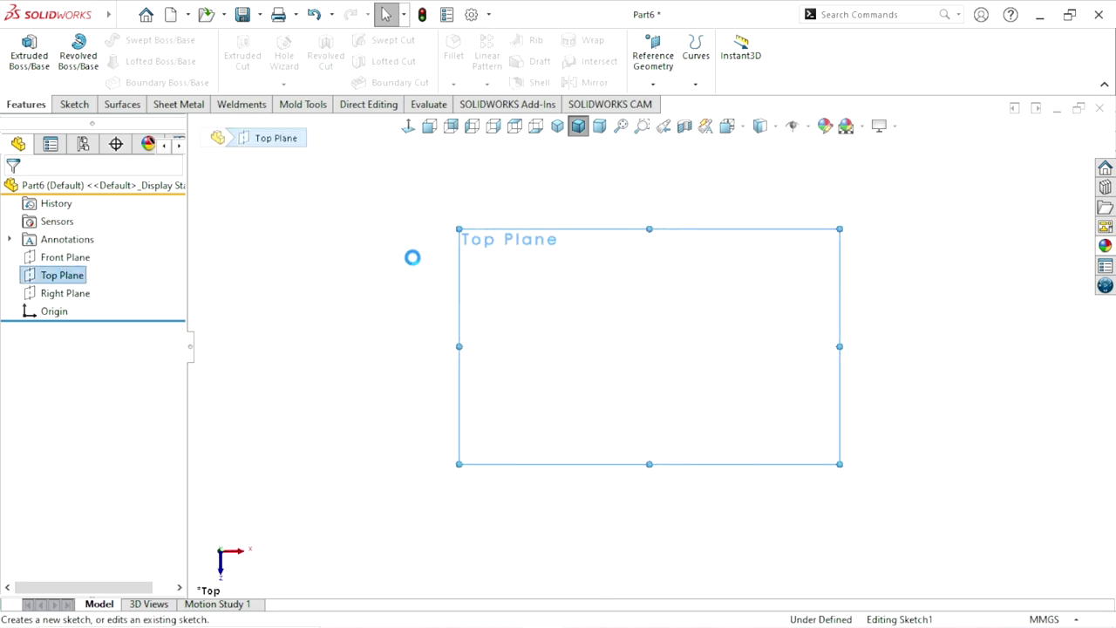
pyautogui.click(138, 41)
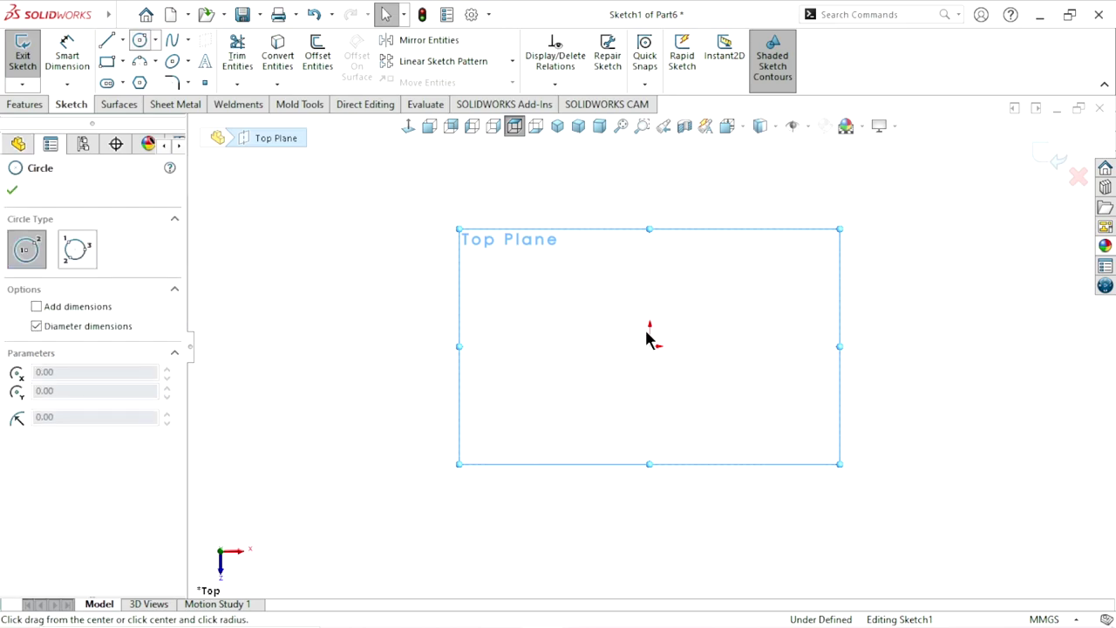
pyautogui.moveTo(649, 346); pyautogui.dragTo(767, 312)
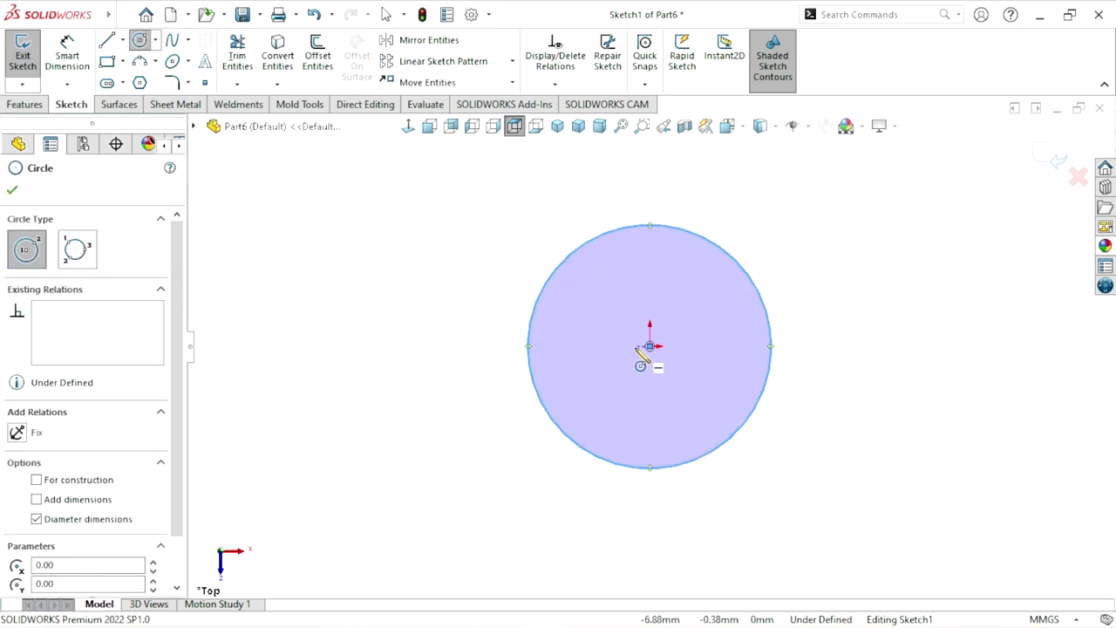
pyautogui.click(677, 336)
pyautogui.click(650, 346)
pyautogui.click(699, 321)
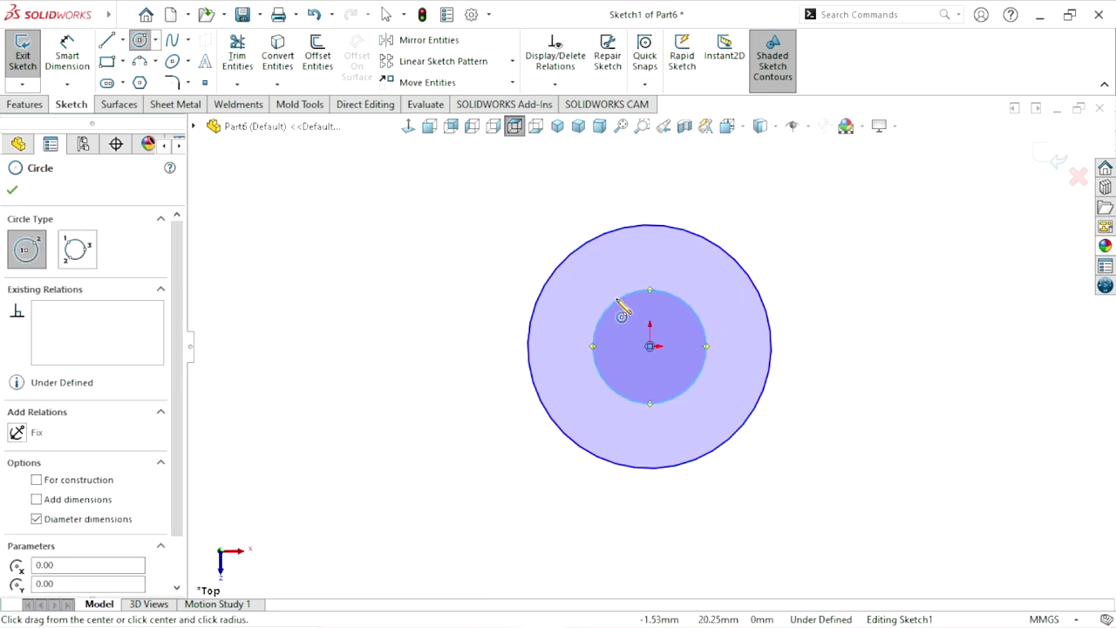
# Step: Dimension the outer circle to Ø15 mm and the inner to Ø4.5 mm, then exit the sketch
pyautogui.click(68, 54)
pyautogui.click(772, 345)
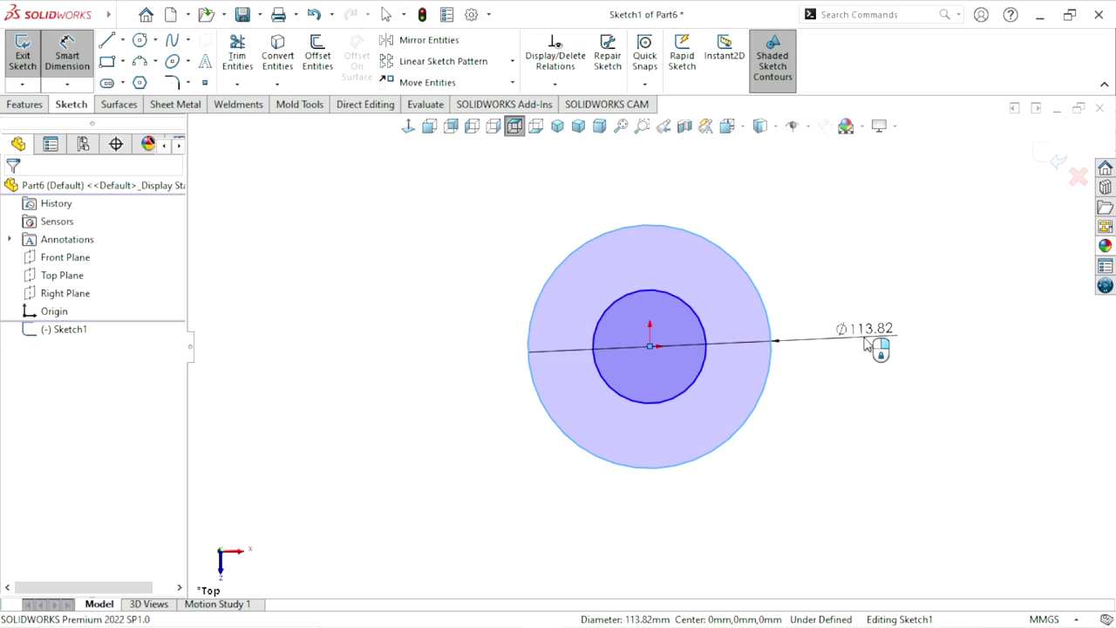
pyautogui.click(866, 343)
pyautogui.write('15')
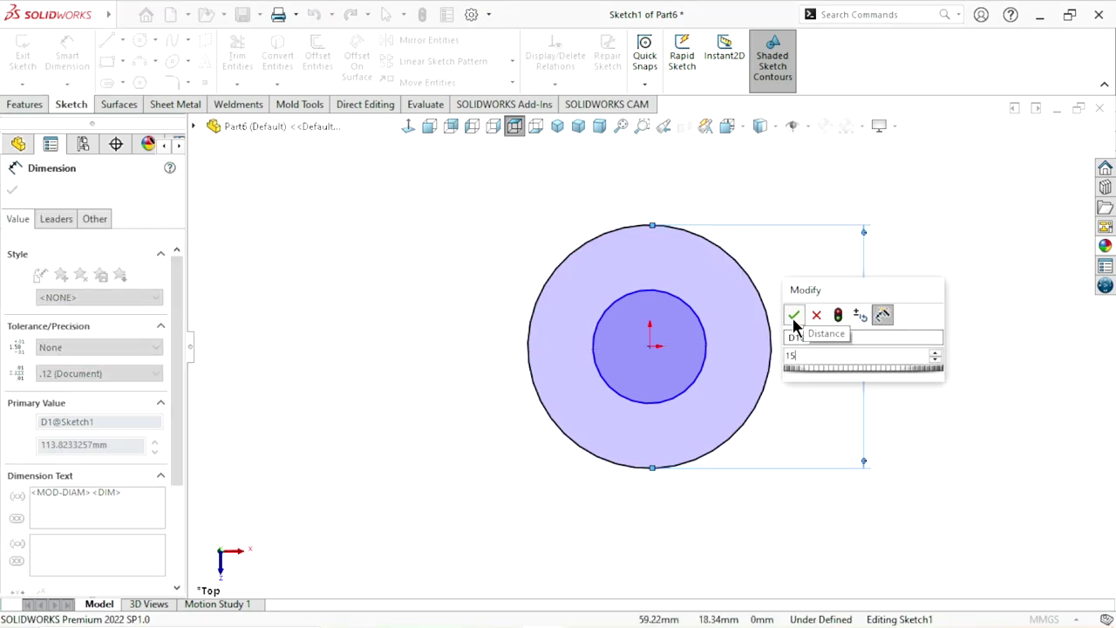
pyautogui.click(793, 315)
pyautogui.click(708, 349)
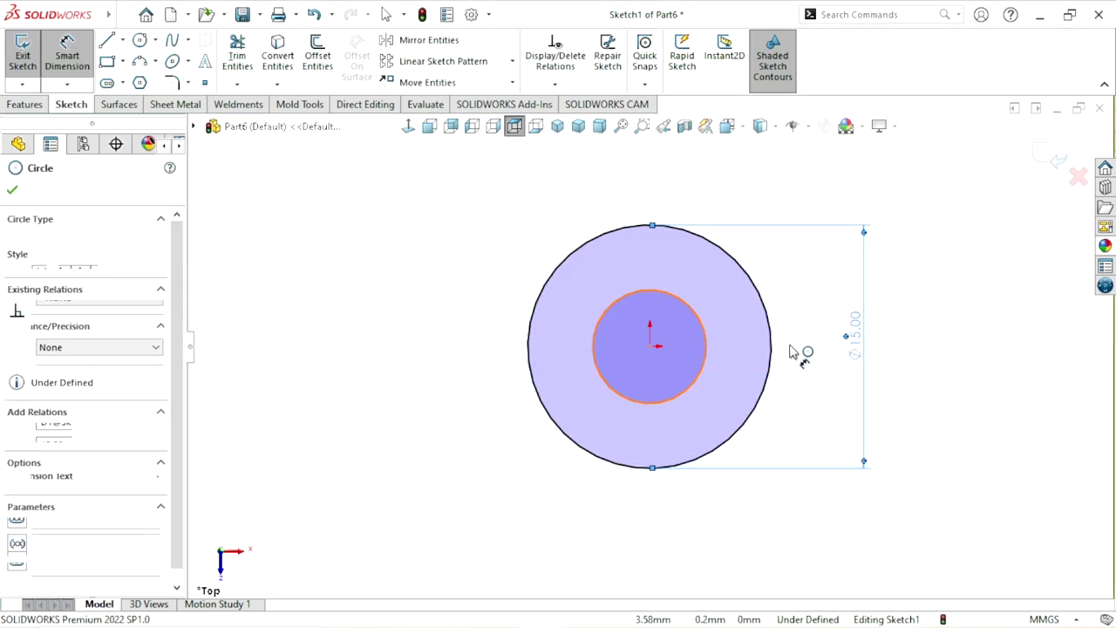
pyautogui.click(792, 346)
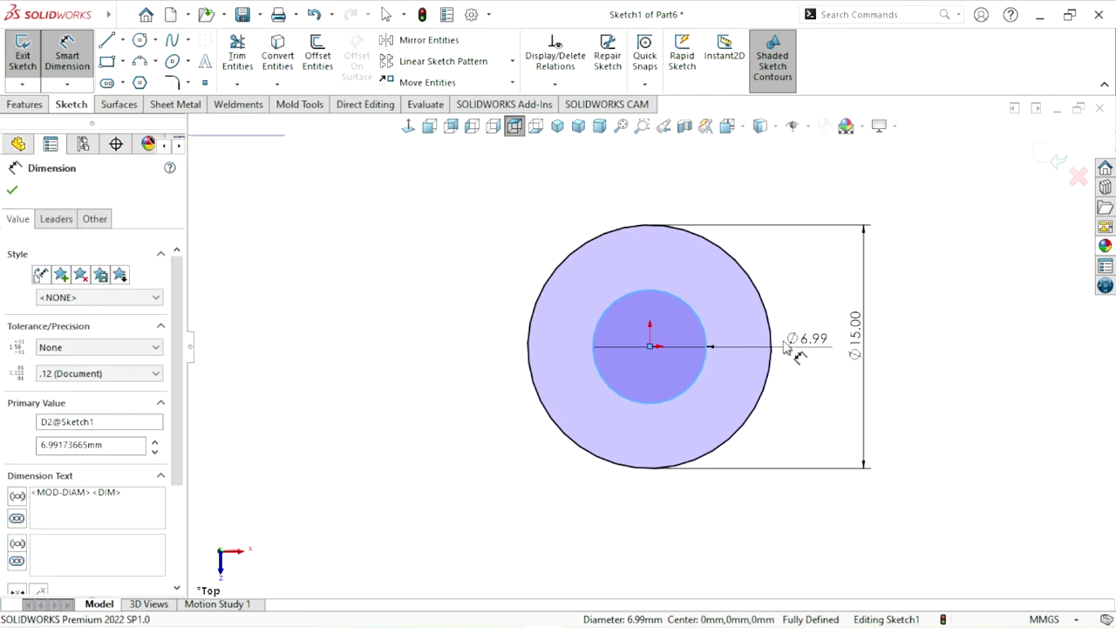
pyautogui.write('4.5')
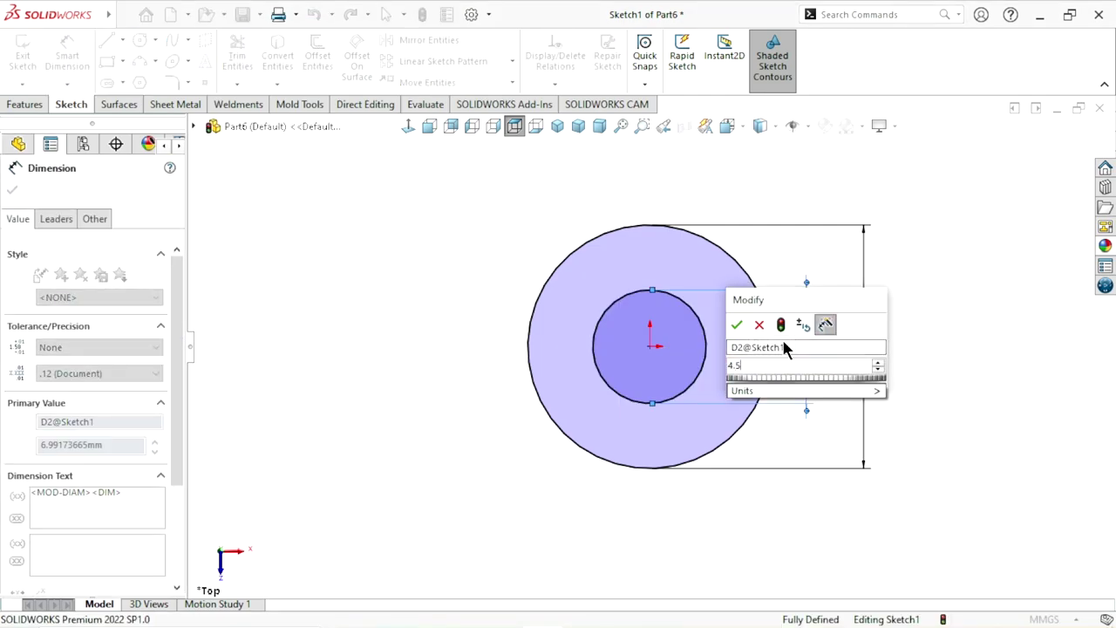
pyautogui.click(737, 325)
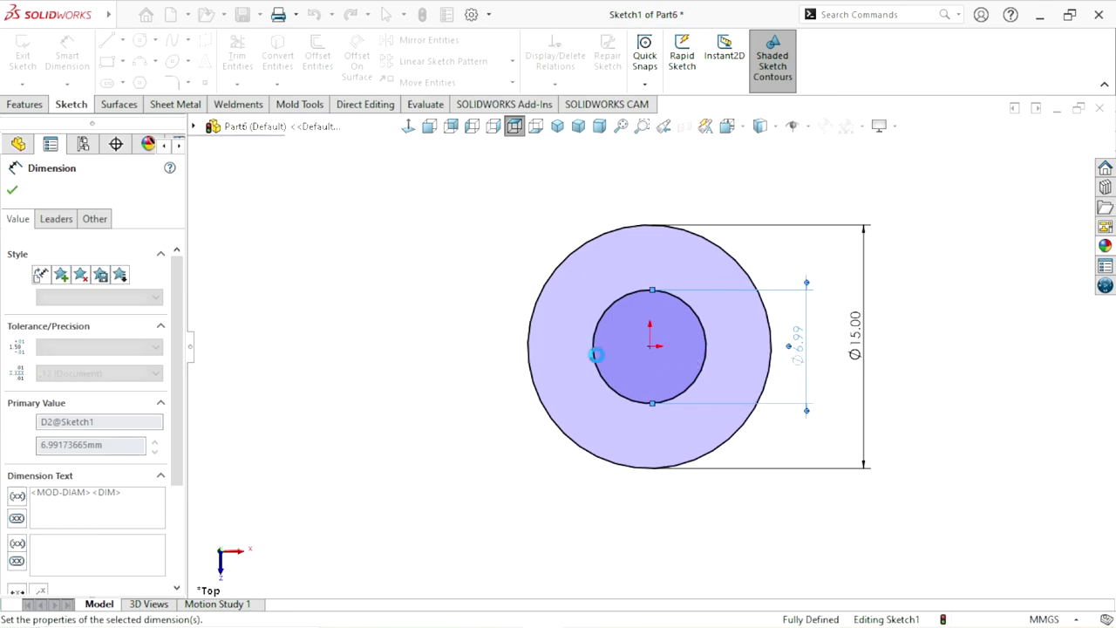
pyautogui.click(13, 192)
pyautogui.click(21, 105)
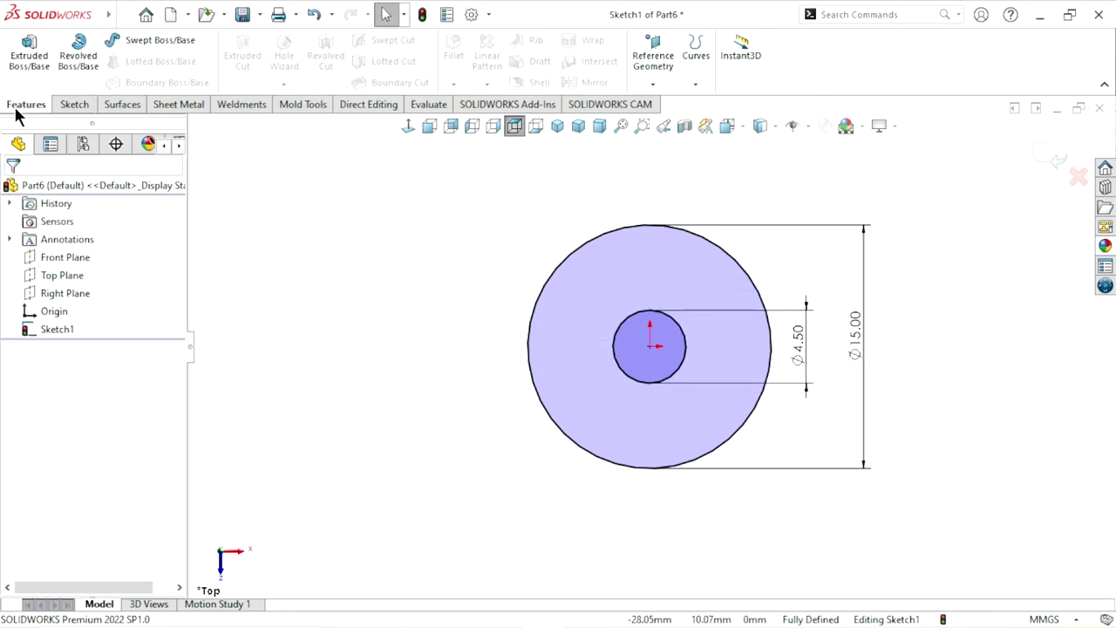
pyautogui.click(10, 54)
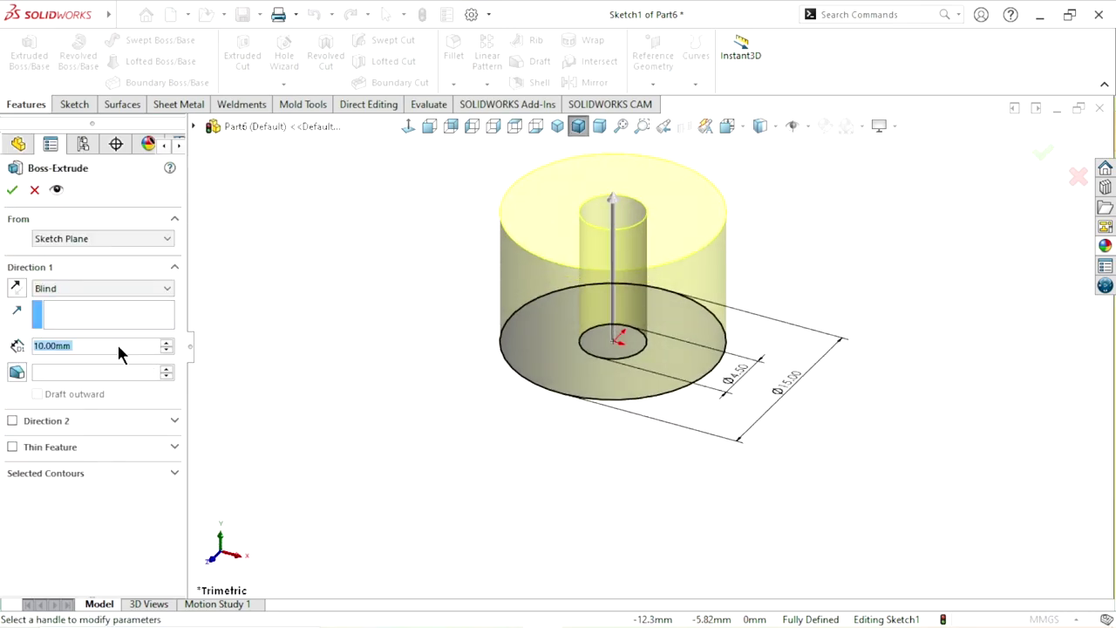
# Step: Extrude the ring sketch 2.5 mm Blind into a flat washer disc
pyautogui.click(129, 347)
pyautogui.write('2.5')
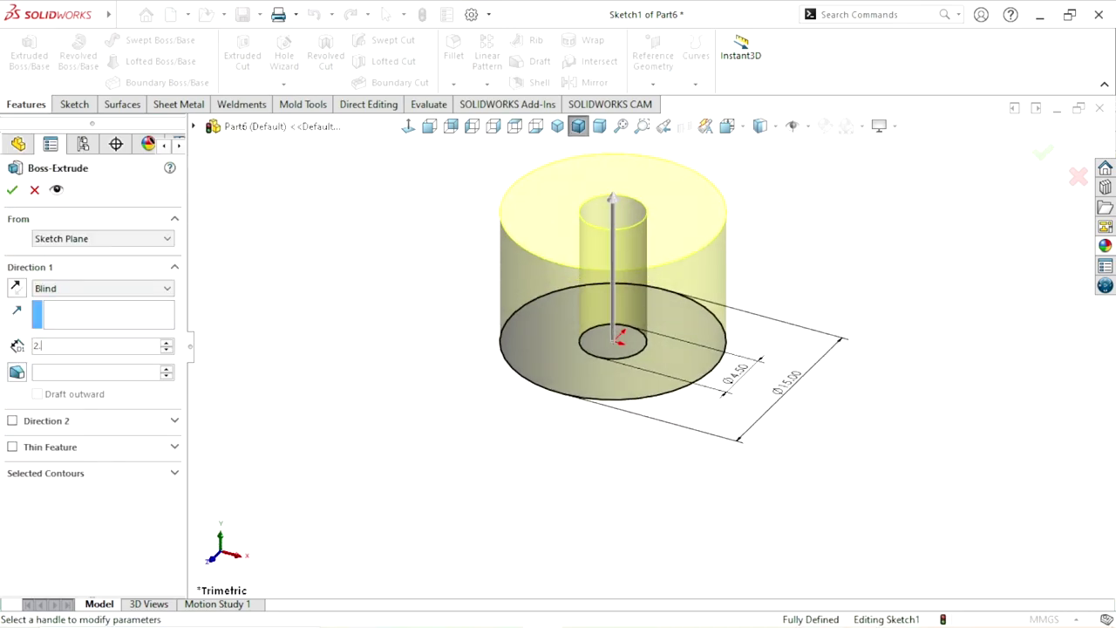
pyautogui.press('Return')
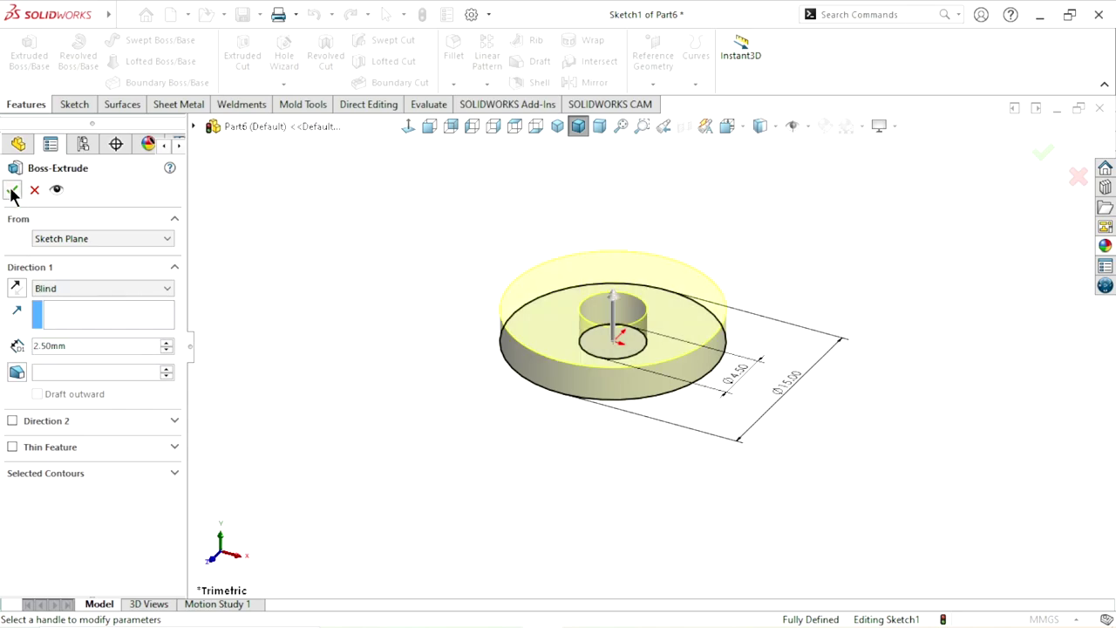
pyautogui.click(11, 192)
pyautogui.click(453, 86)
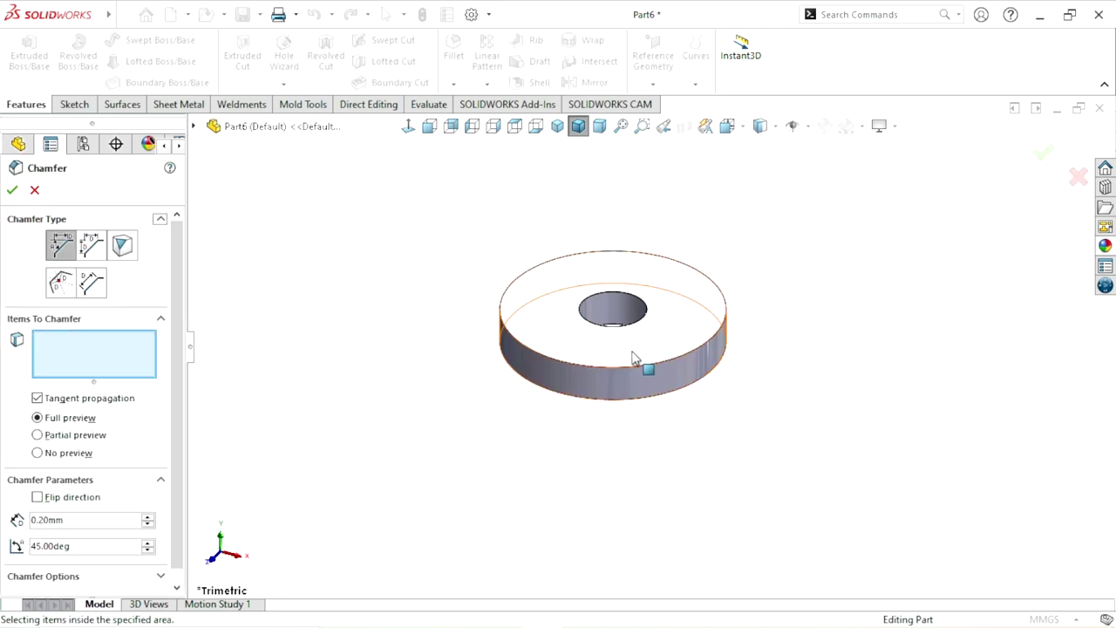
# Step: Chamfer the washer's top and bottom face edges 0.2 mm at 45°
pyautogui.click(625, 342)
pyautogui.moveTo(451, 416)
pyautogui.mouseDown(button='middle')
pyautogui.moveTo(595, 360)
pyautogui.moveTo(610, 366)
pyautogui.mouseUp(button='middle')
pyautogui.click(611, 366)
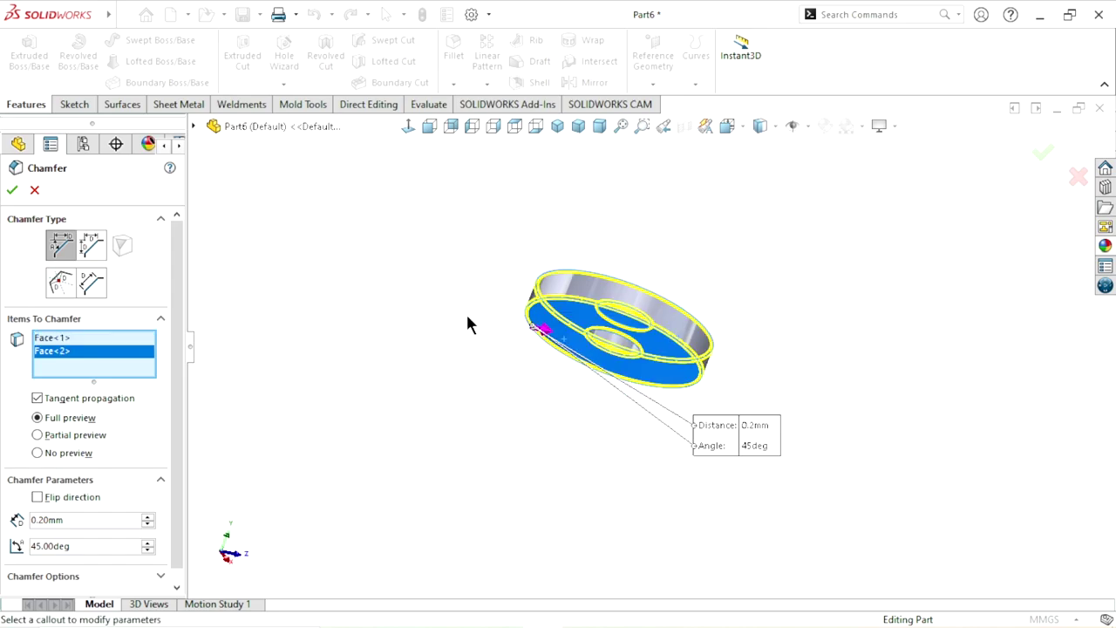
pyautogui.click(13, 190)
pyautogui.moveTo(523, 362)
pyautogui.mouseDown(button='middle')
pyautogui.moveTo(717, 364)
pyautogui.moveTo(671, 384)
pyautogui.mouseUp(button='middle')
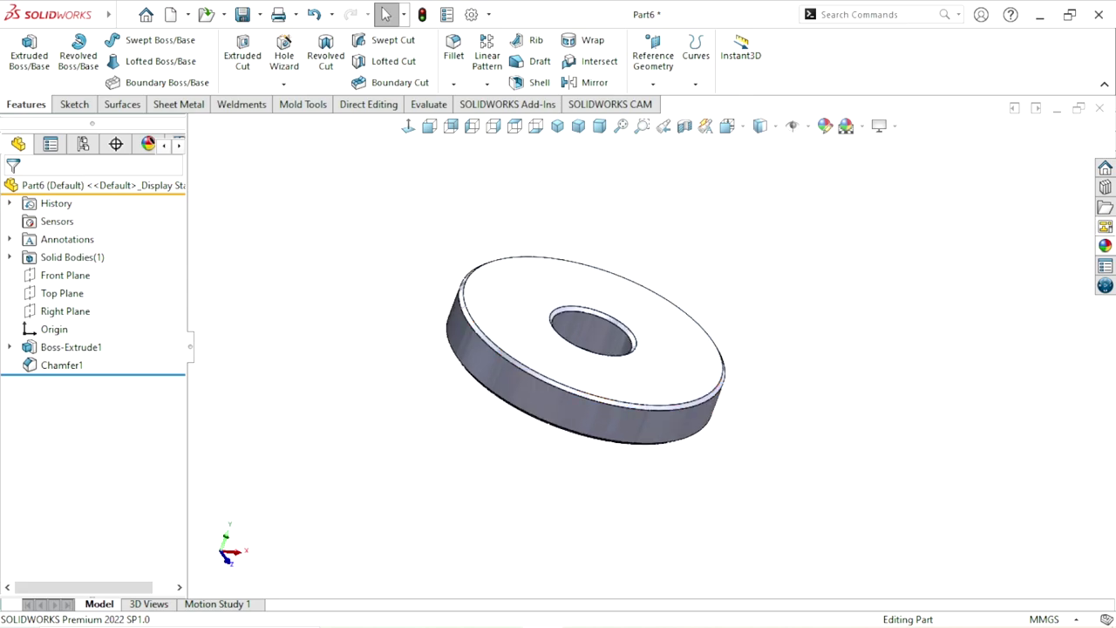
# Step: Apply the polished steel appearance from Metal > Steel to the washer
pyautogui.click(1107, 248)
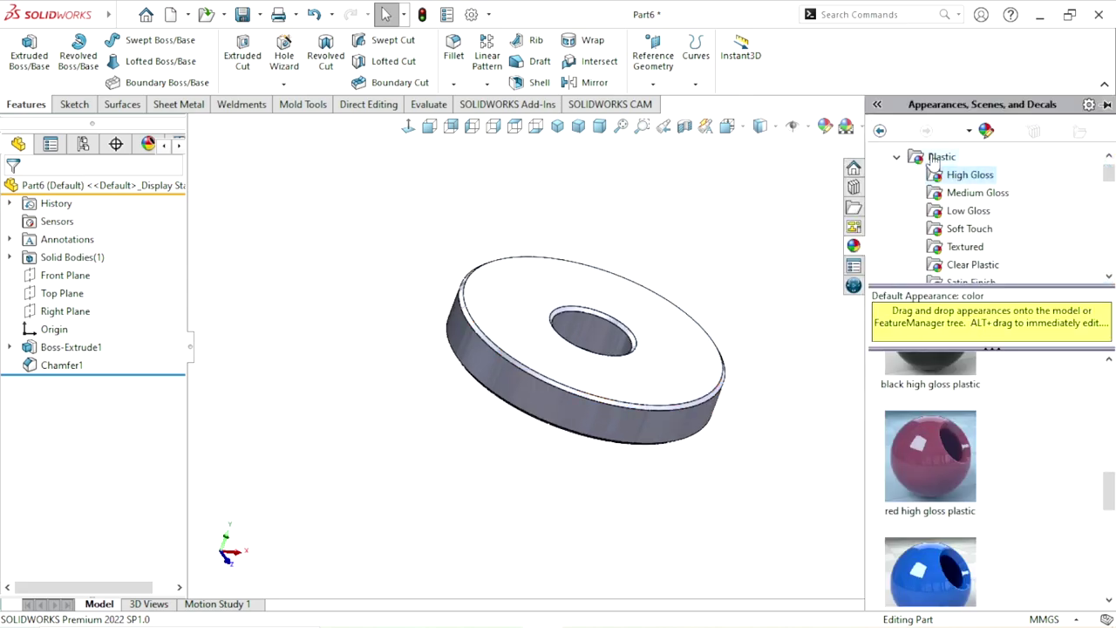
pyautogui.click(898, 172)
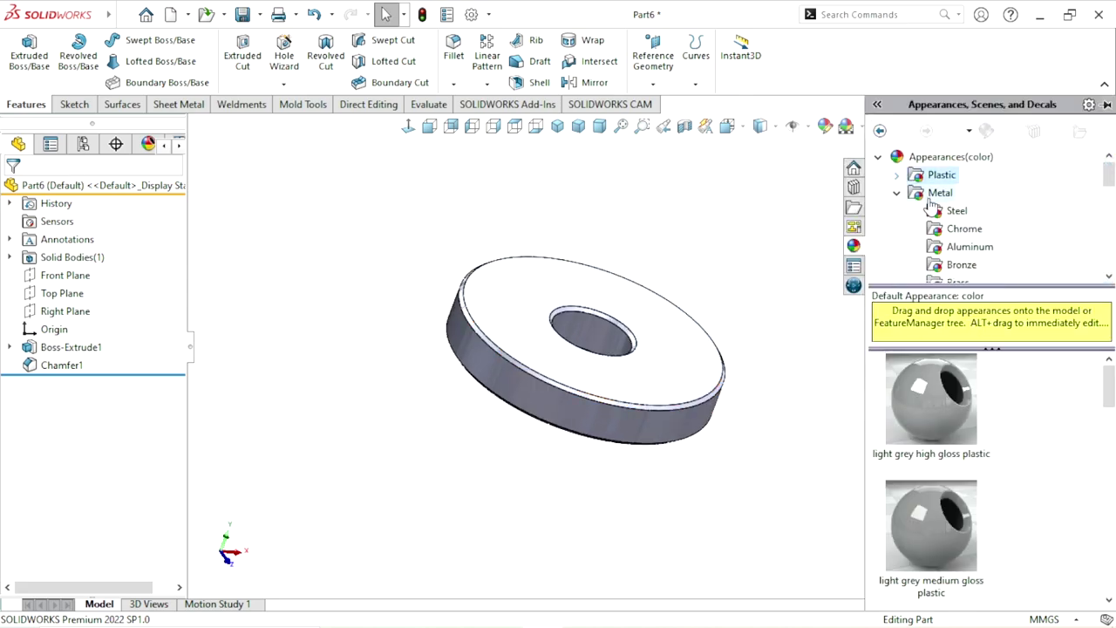
pyautogui.scroll(-1, 894, 191)
pyautogui.click(956, 175)
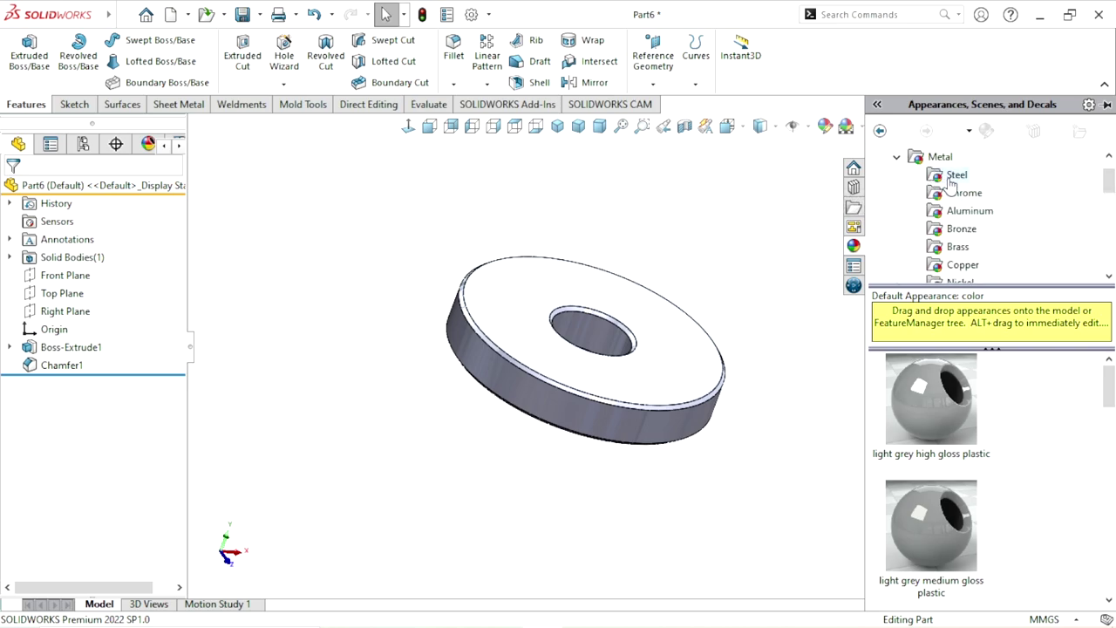
pyautogui.click(935, 422)
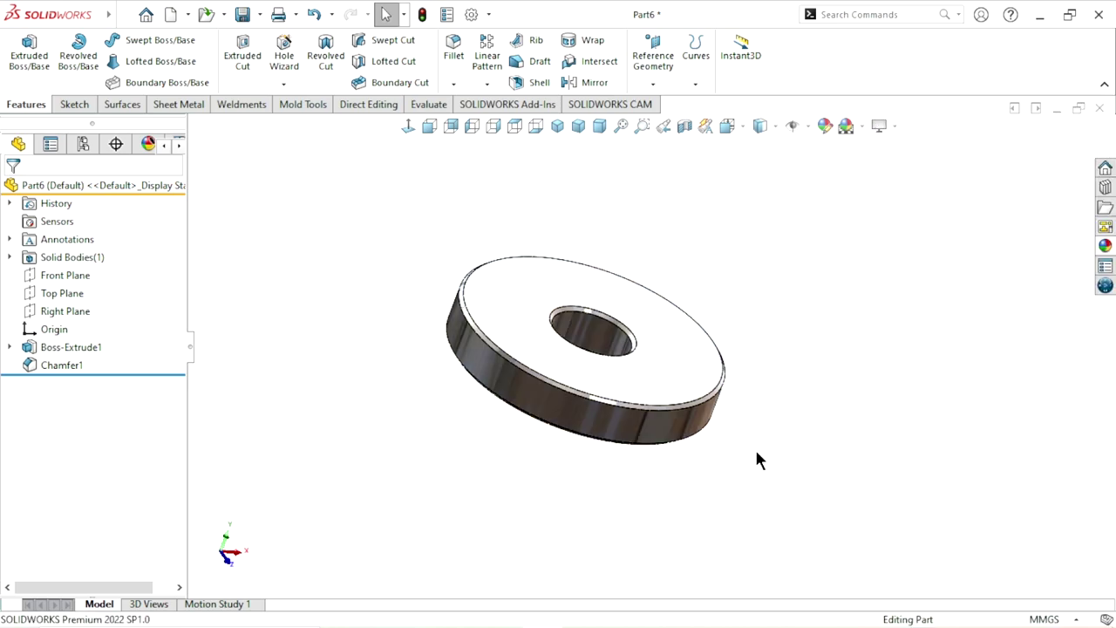
pyautogui.moveTo(754, 446)
pyautogui.mouseDown(button='middle')
pyautogui.moveTo(598, 393)
pyautogui.moveTo(610, 410)
pyautogui.moveTo(520, 314)
pyautogui.mouseUp(button='middle')
pyautogui.scroll(-2, 520, 313)
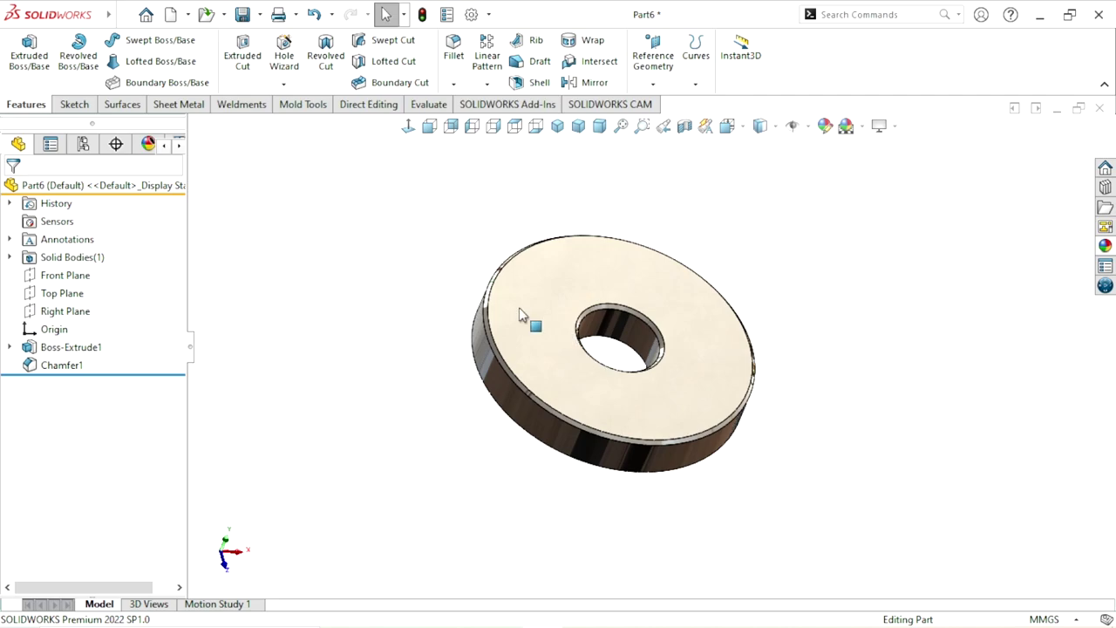
pyautogui.click(243, 15)
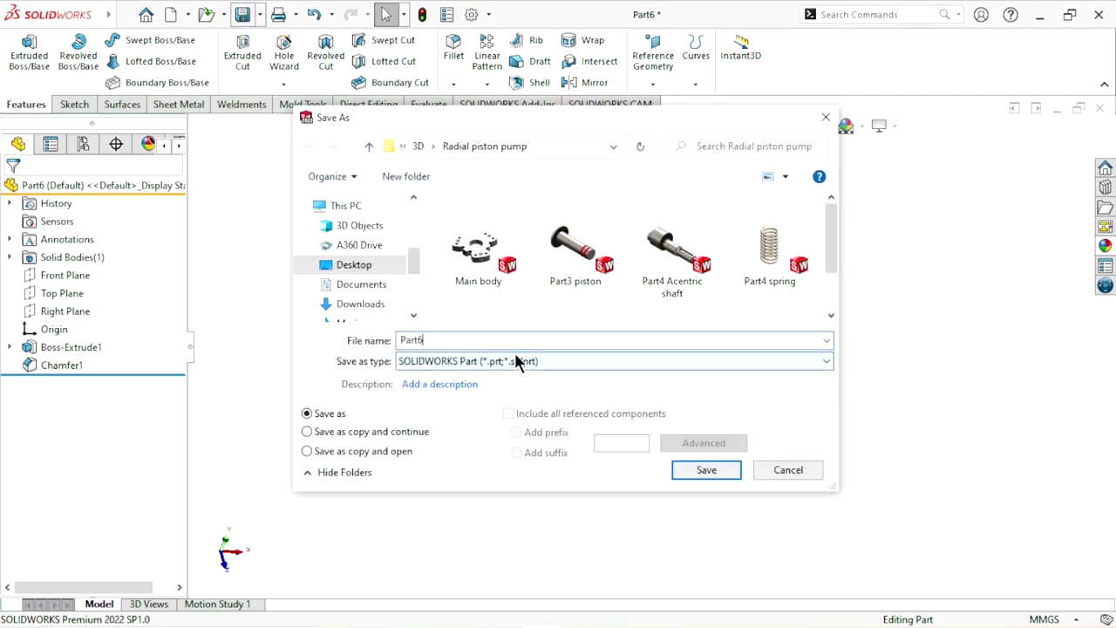
# Step: Change the file name to Part9 Washer and save the washer
pyautogui.press('BackSpace')
pyautogui.write('9 Washer')
pyautogui.click(713, 472)
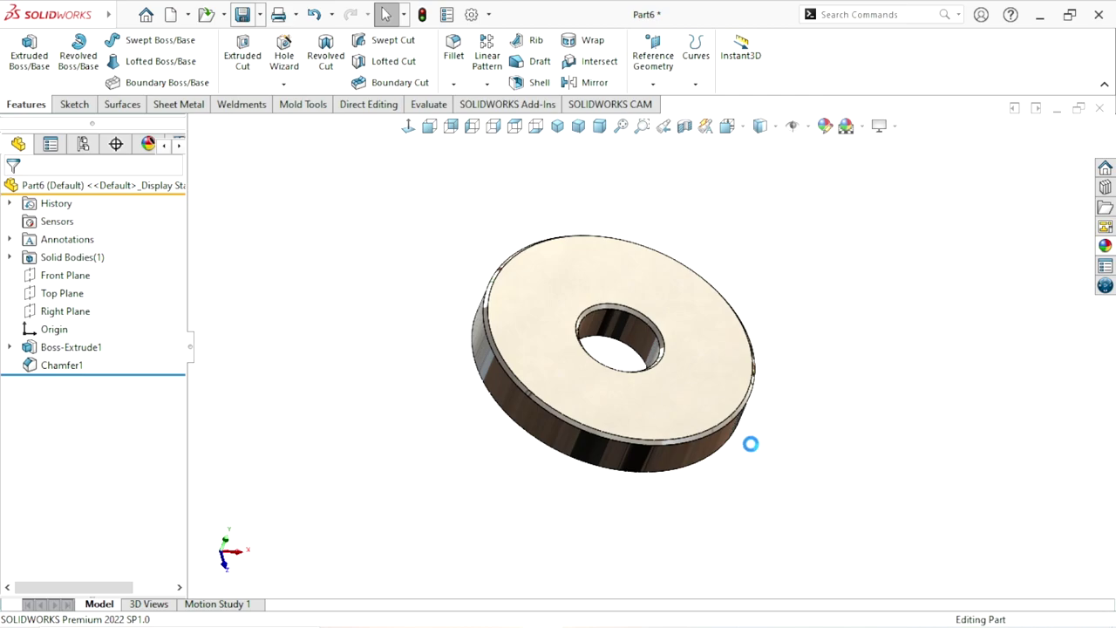
pyautogui.scroll(2, 641, 340)
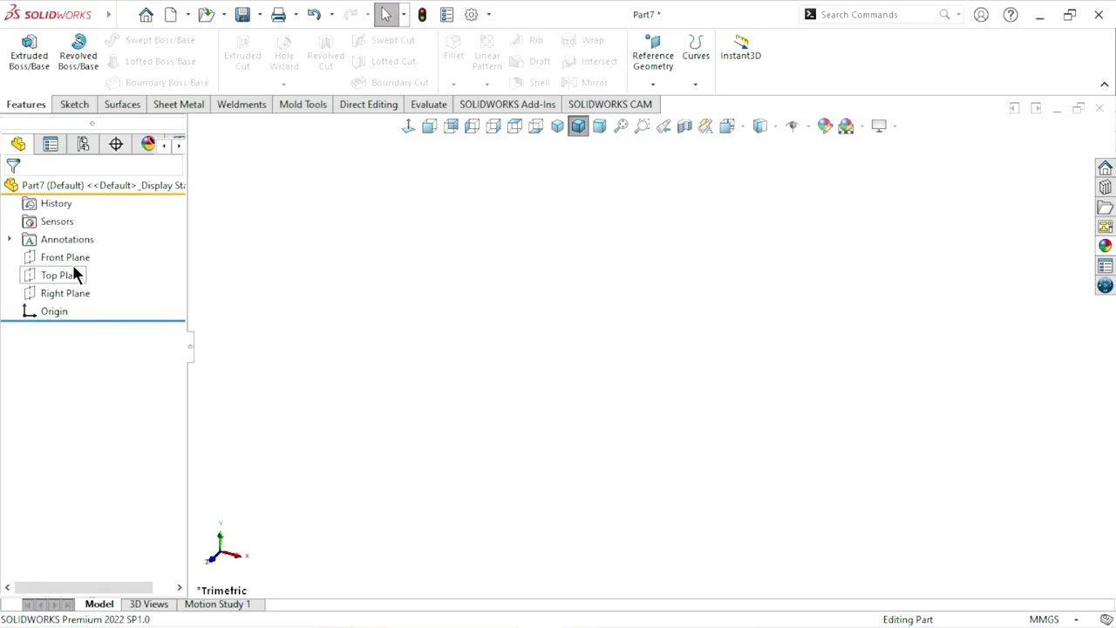
# Step: On the Front Plane, sketch a circle centred on the origin with a 5 mm diameter
pyautogui.click(70, 258)
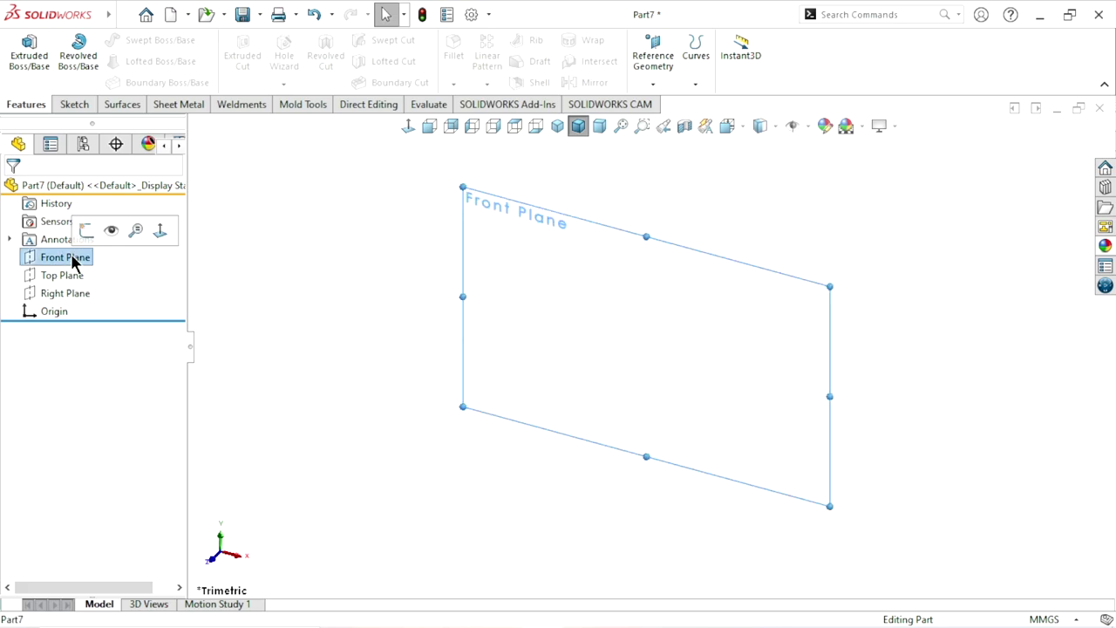
pyautogui.click(86, 231)
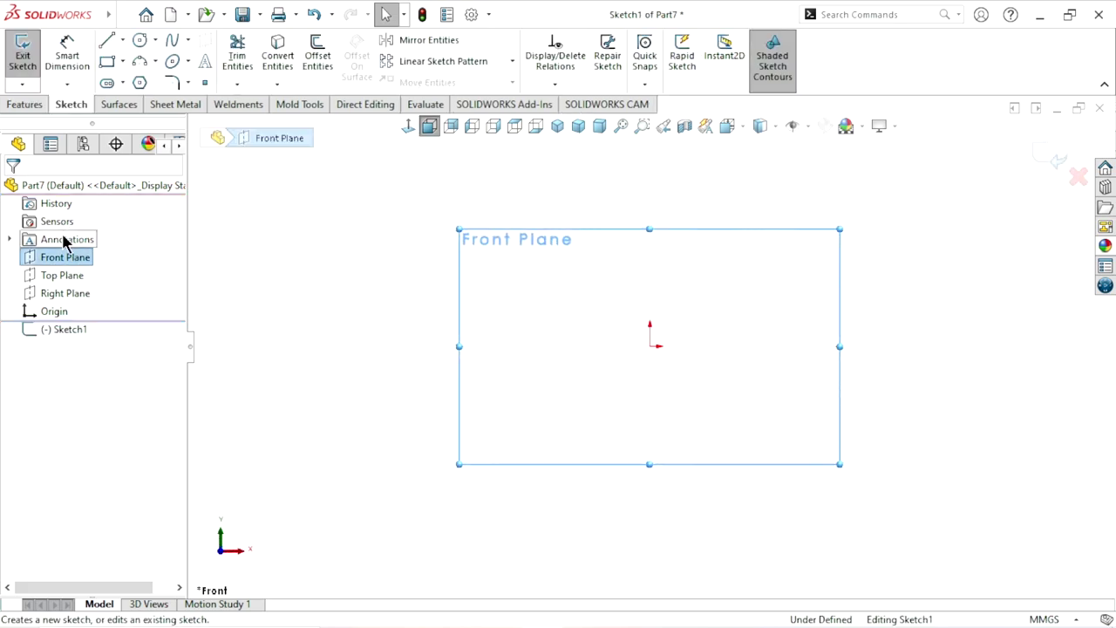
pyautogui.click(139, 43)
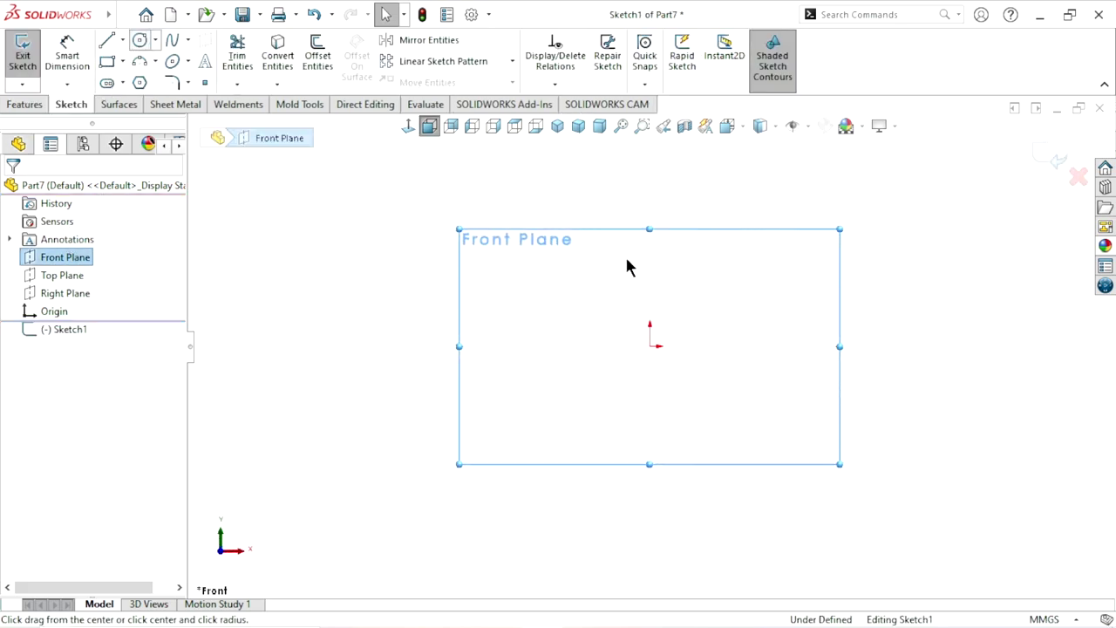
pyautogui.click(650, 346)
pyautogui.click(768, 290)
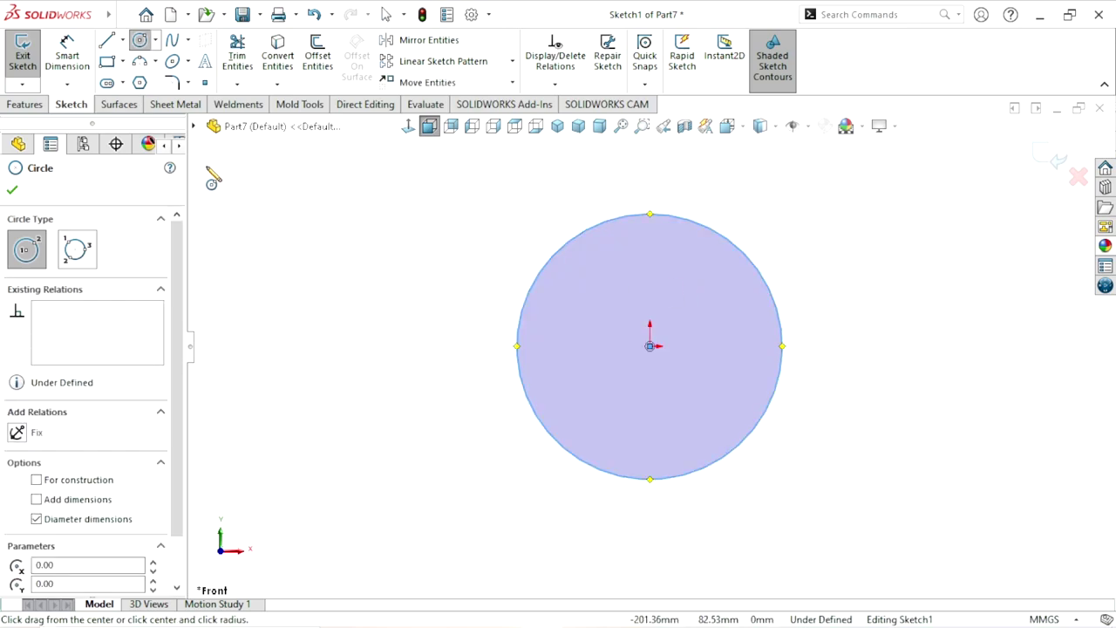
pyautogui.click(66, 53)
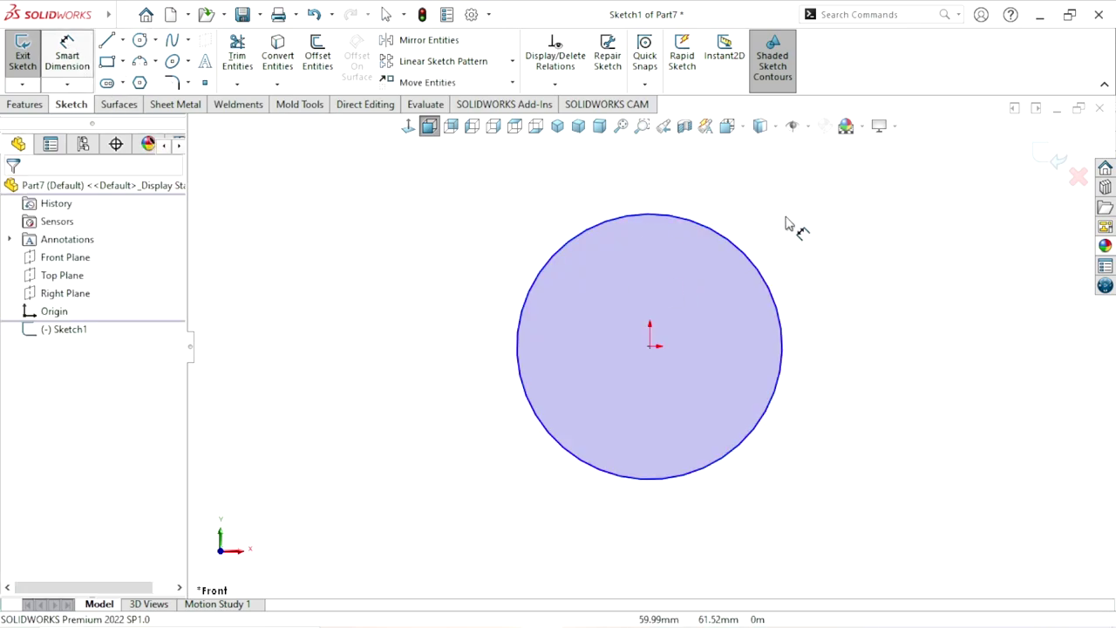
pyautogui.click(777, 305)
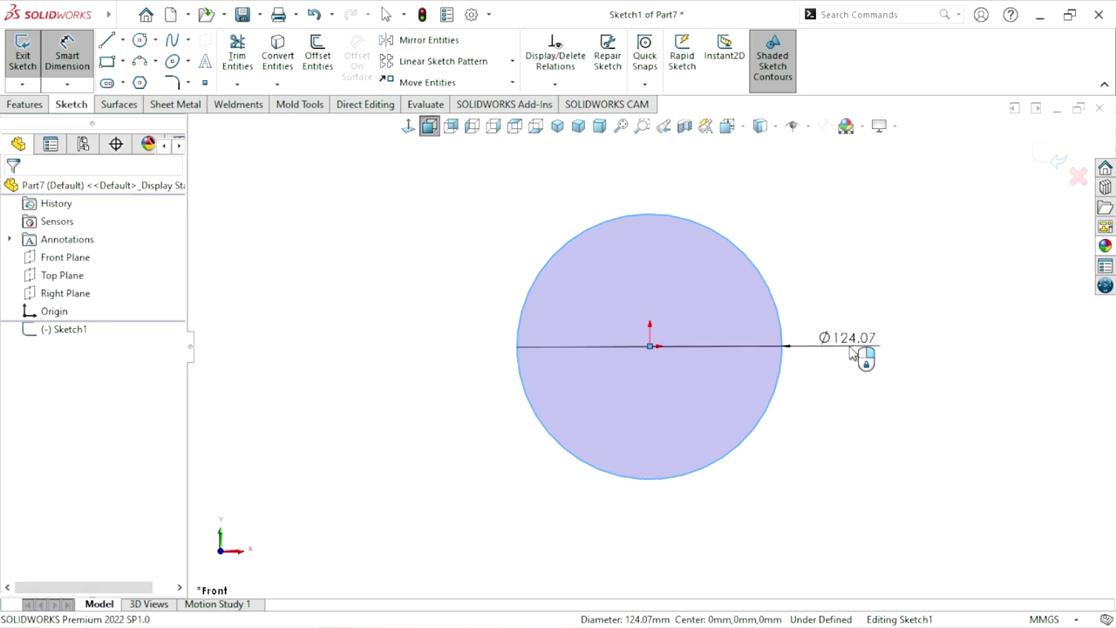
pyautogui.click(859, 354)
pyautogui.write('5')
pyautogui.press('Return')
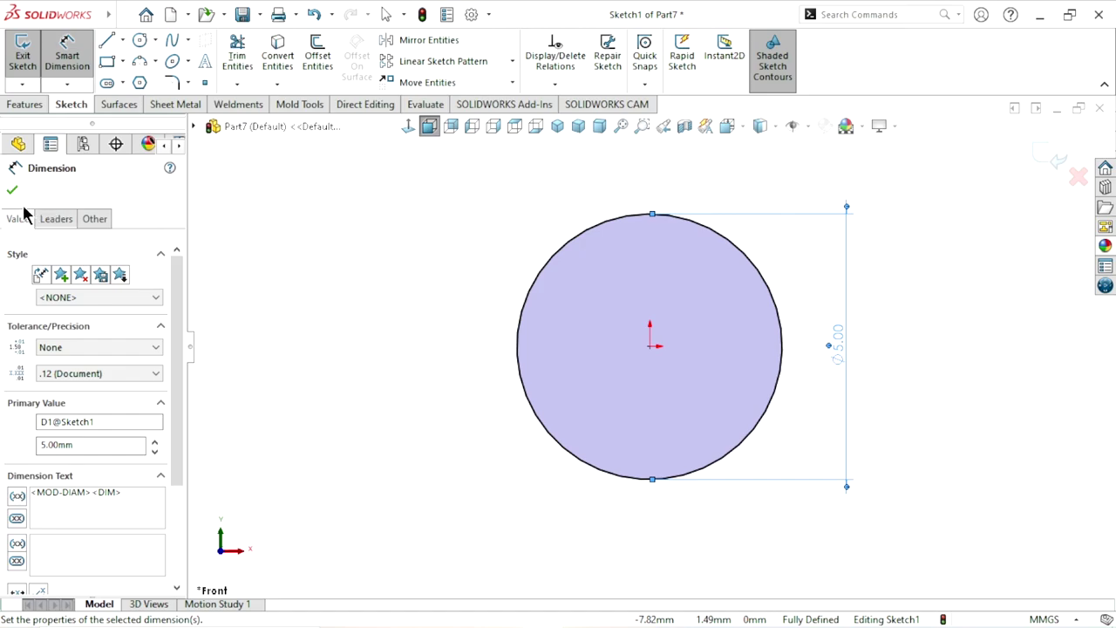
pyautogui.click(14, 192)
# Step: Draw a vertical centerline from the circle's top to bottom and trim away its left half
pyautogui.click(123, 40)
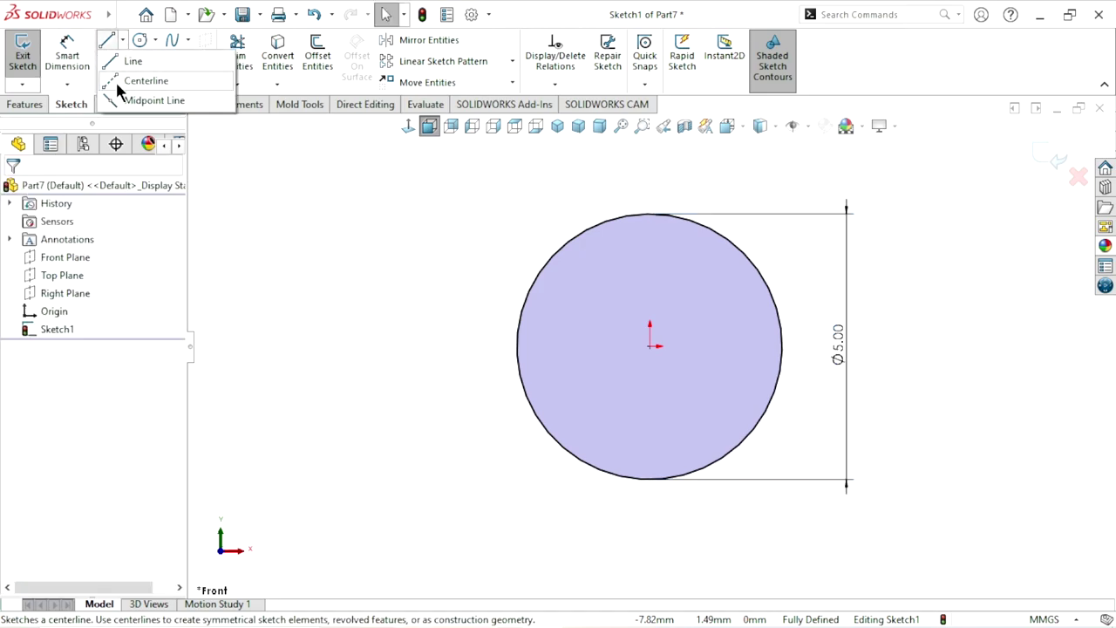
pyautogui.click(144, 80)
pyautogui.click(649, 214)
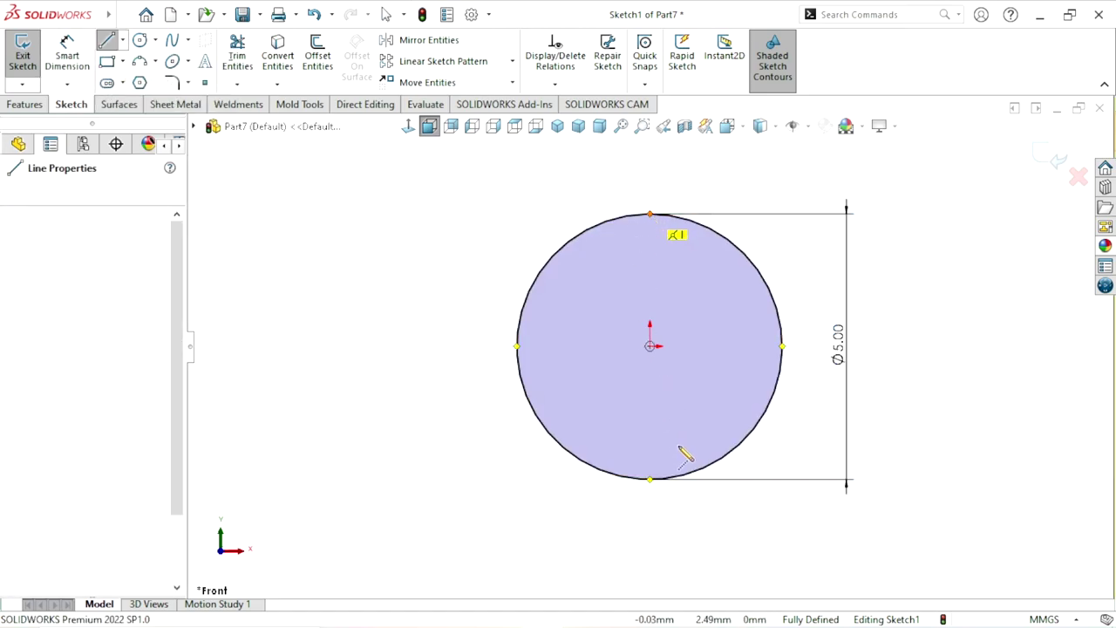
pyautogui.click(649, 479)
pyautogui.click(13, 191)
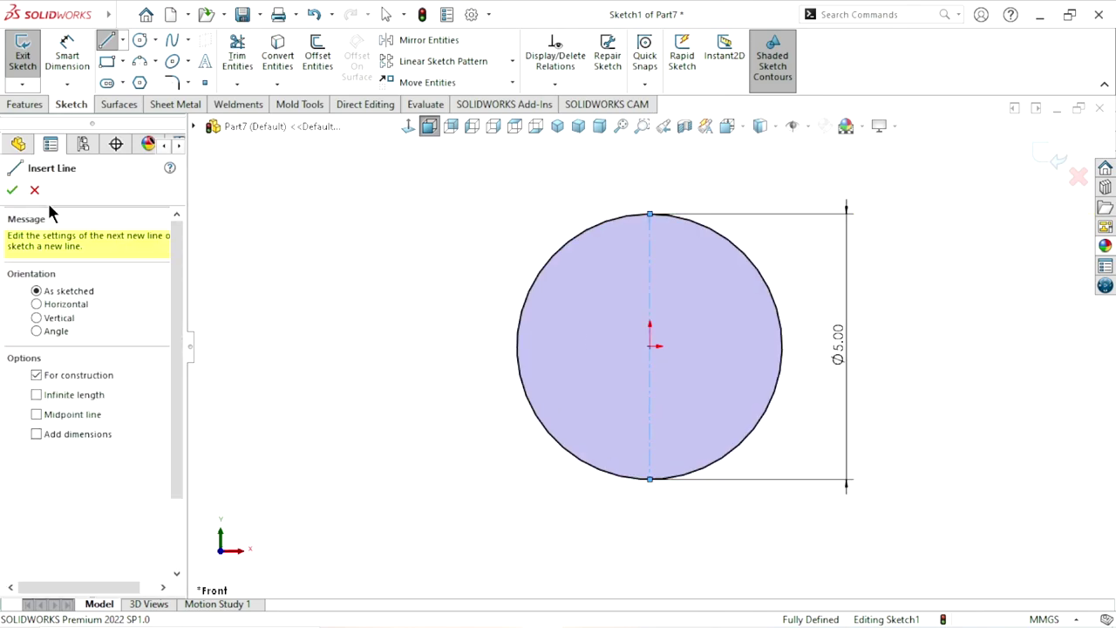
pyautogui.click(244, 59)
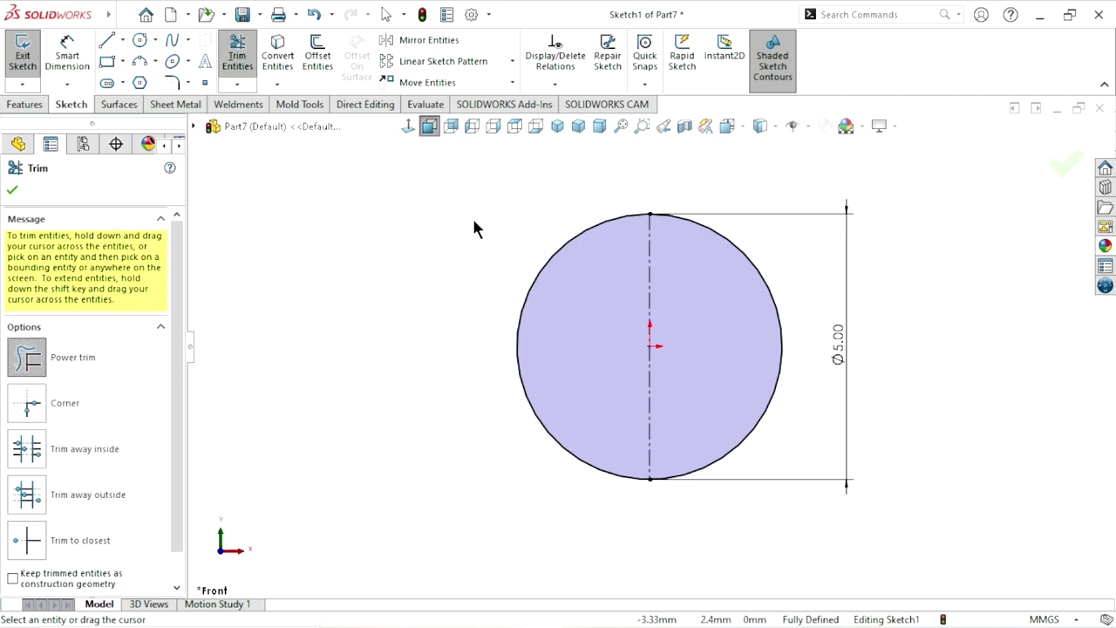
pyautogui.moveTo(472, 216); pyautogui.dragTo(568, 314)
pyautogui.click(12, 193)
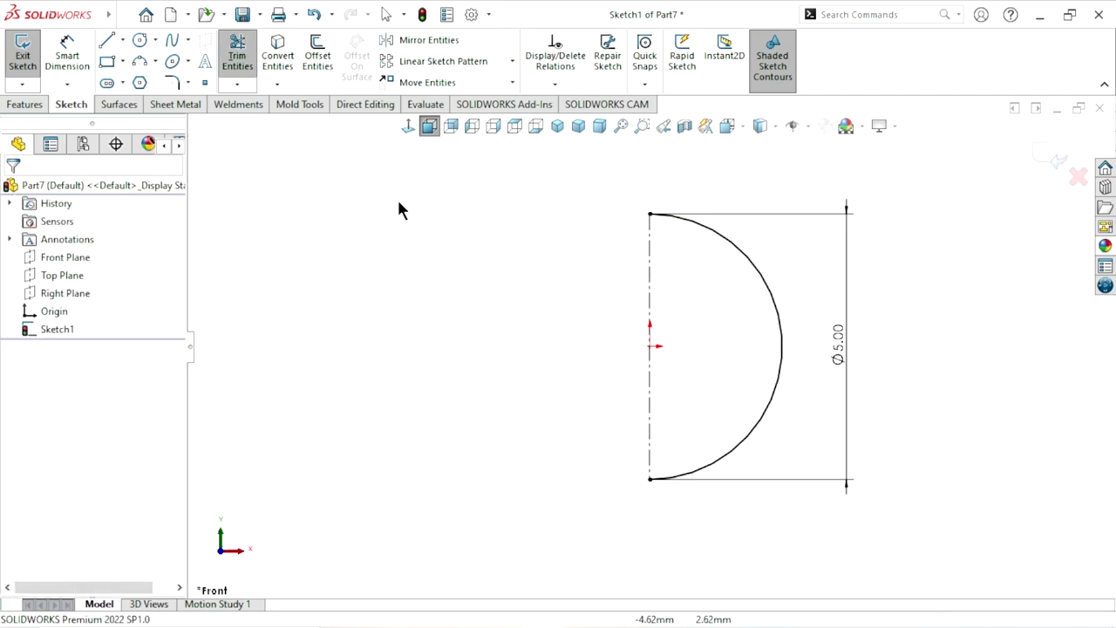
pyautogui.click(28, 106)
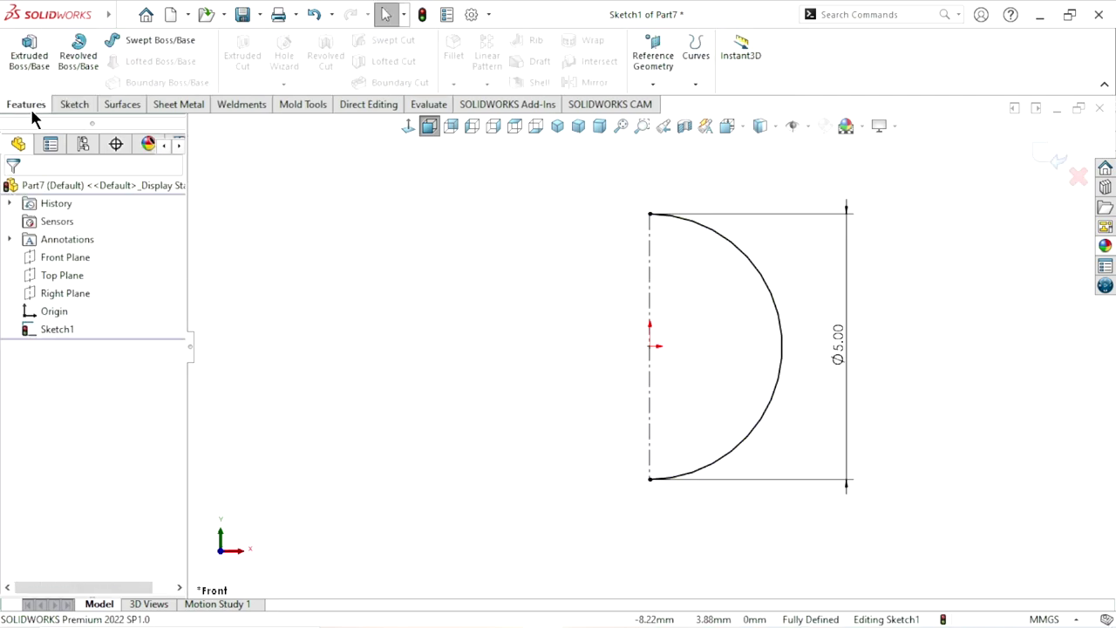
# Step: Revolve the semicircle 360° about its Line1 centerline, auto-closing the sketch, into a Ø5 mm ball
pyautogui.click(77, 68)
pyautogui.click(596, 328)
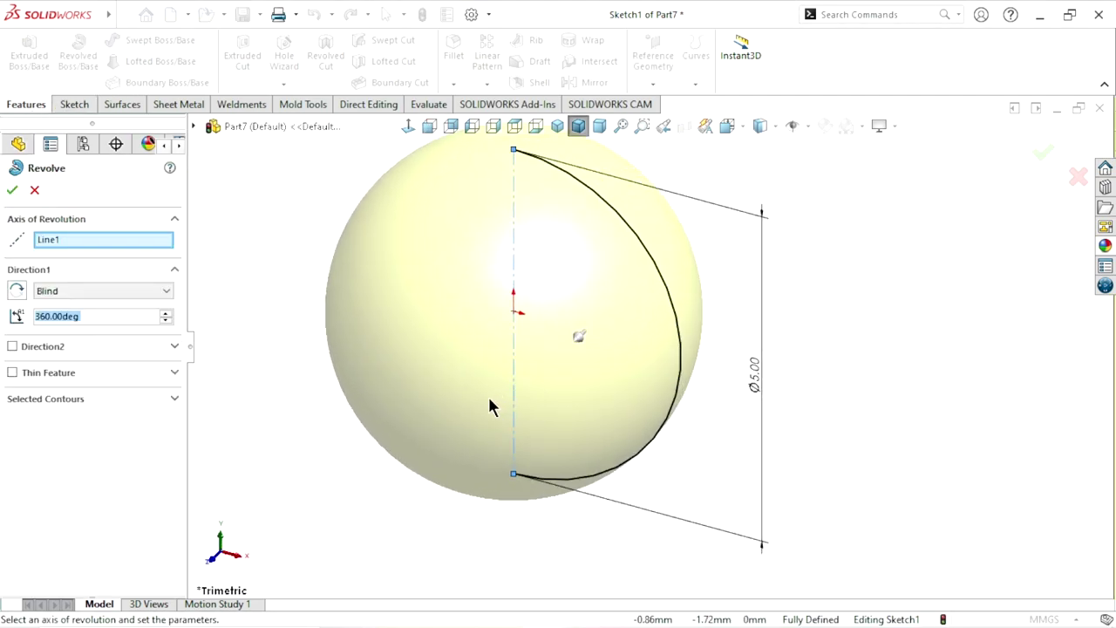
pyautogui.click(12, 190)
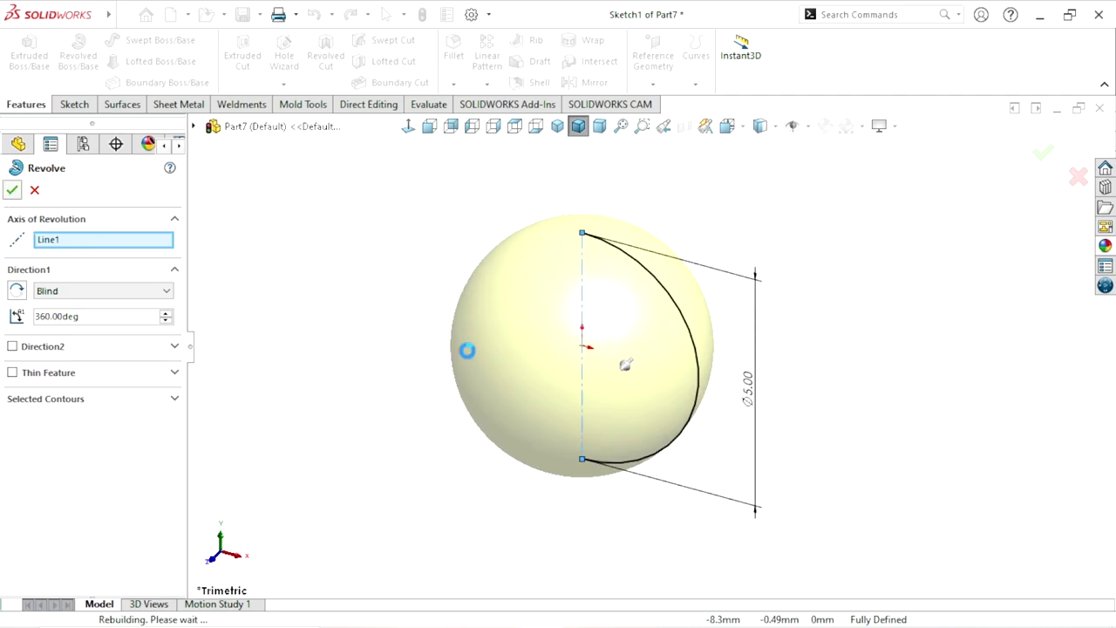
pyautogui.scroll(-2, 596, 326)
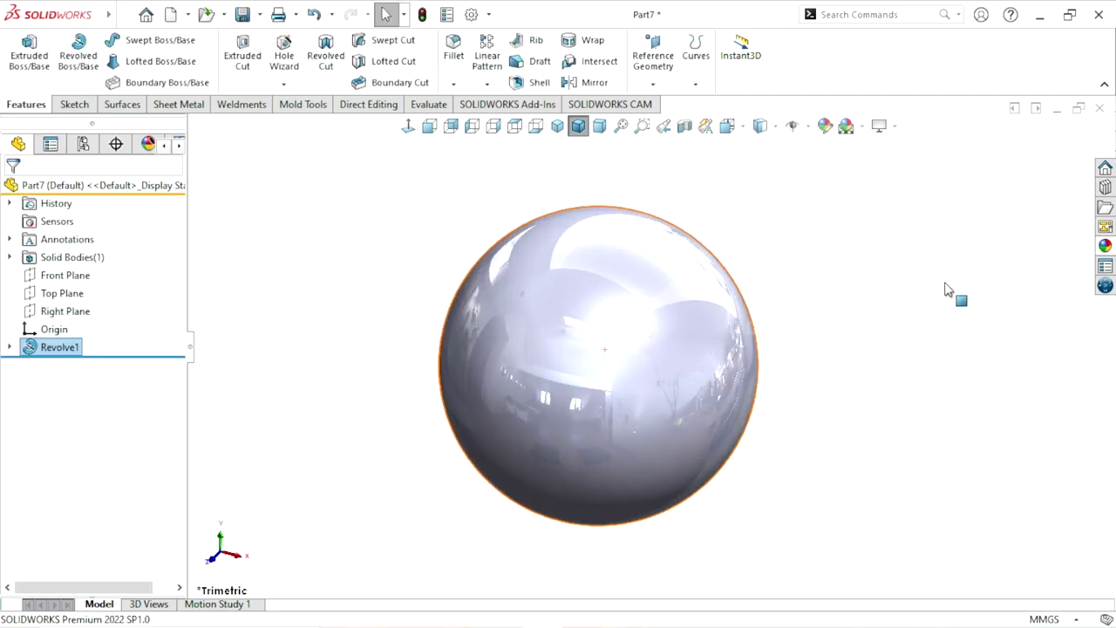
# Step: Apply the polished steel appearance from the Metal > Steel library to the ball
pyautogui.click(1105, 246)
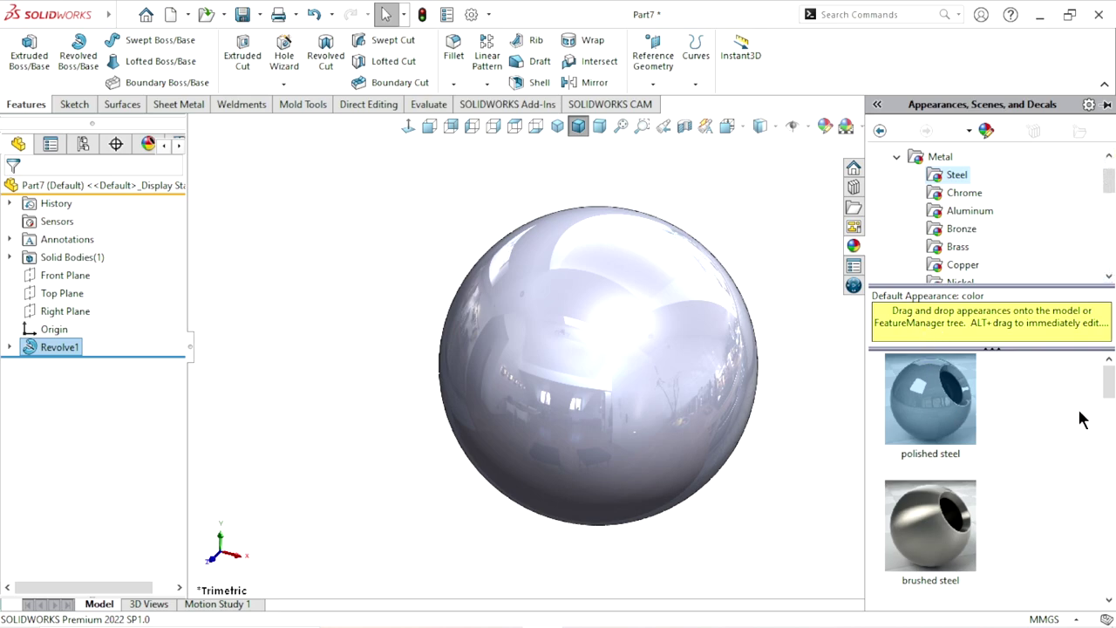
pyautogui.doubleClick(961, 427)
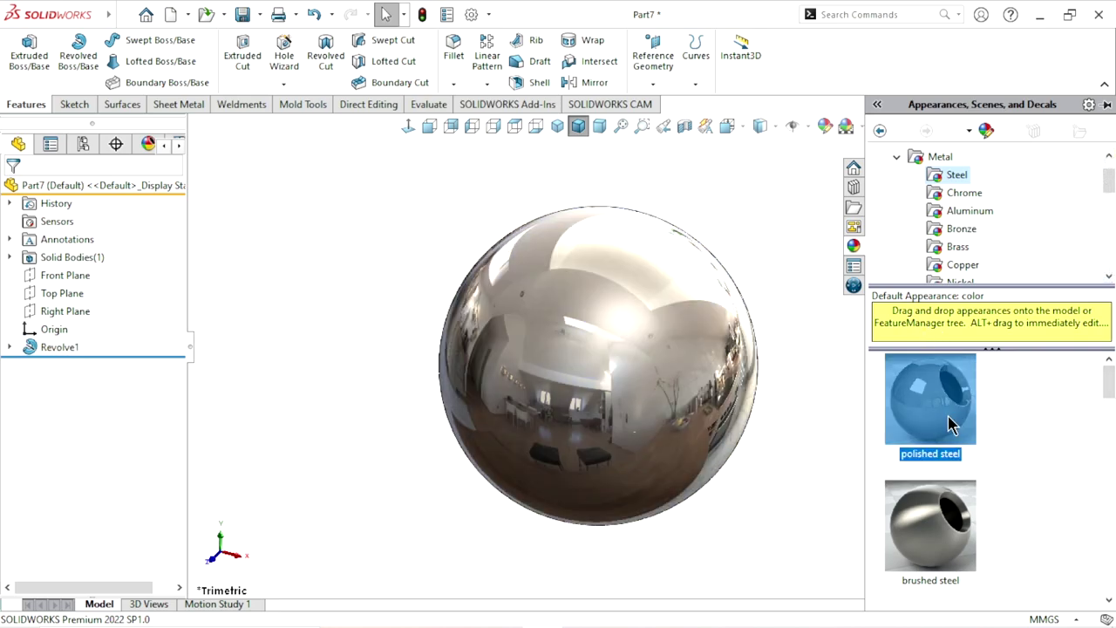
pyautogui.scroll(2, 633, 367)
pyautogui.scroll(-1, 634, 361)
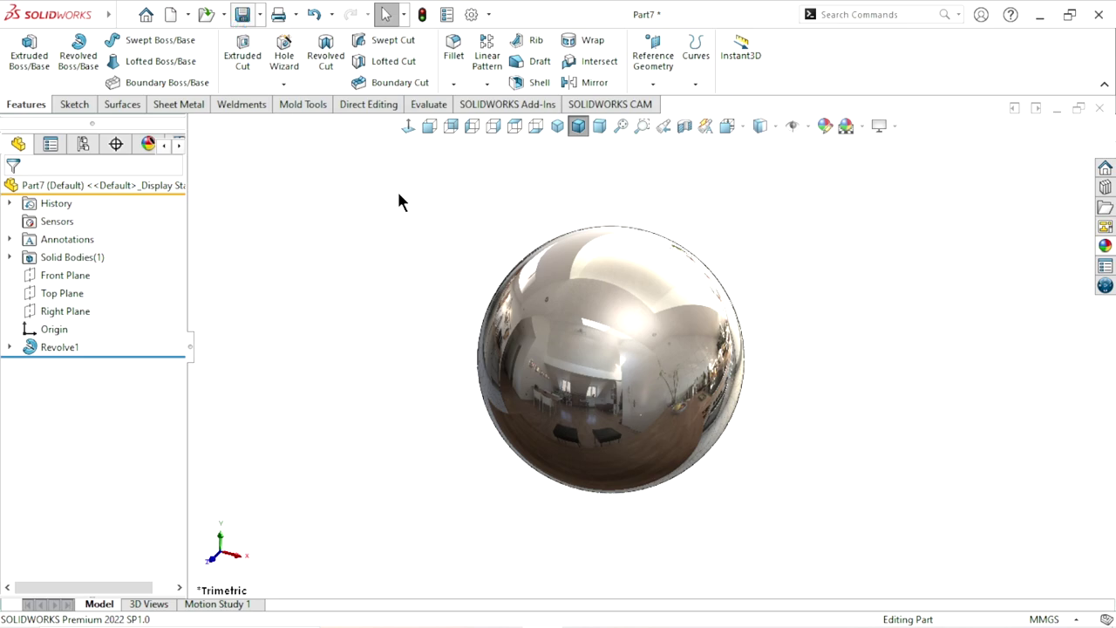
# Step: Change the file name to 'Part10 Ball' and save the part
pyautogui.click(449, 341)
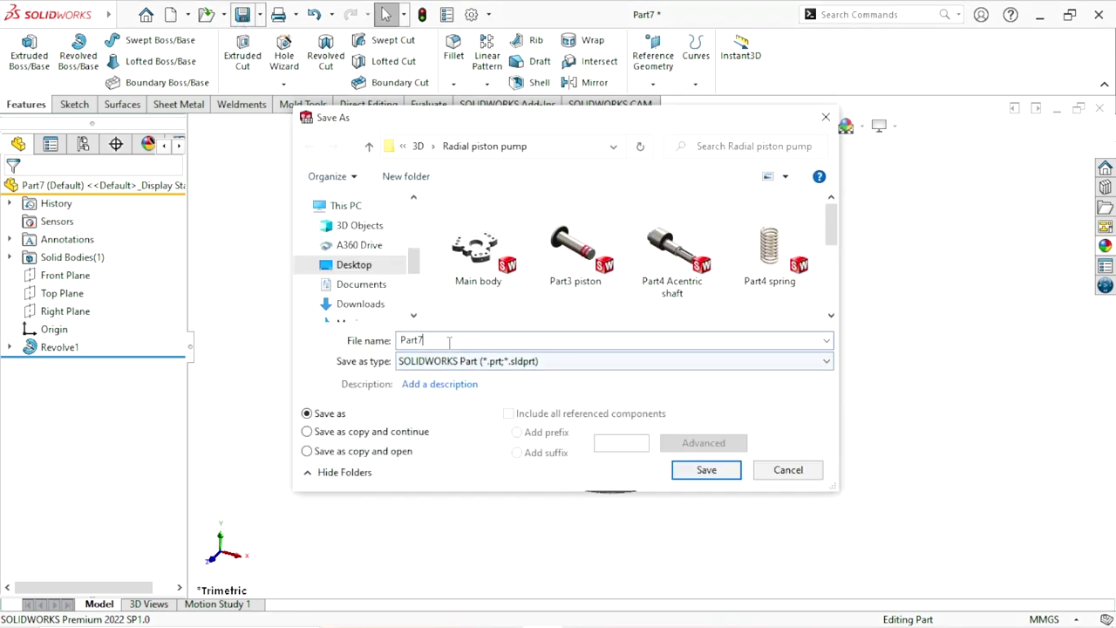
pyautogui.press('BackSpace')
pyautogui.write('10')
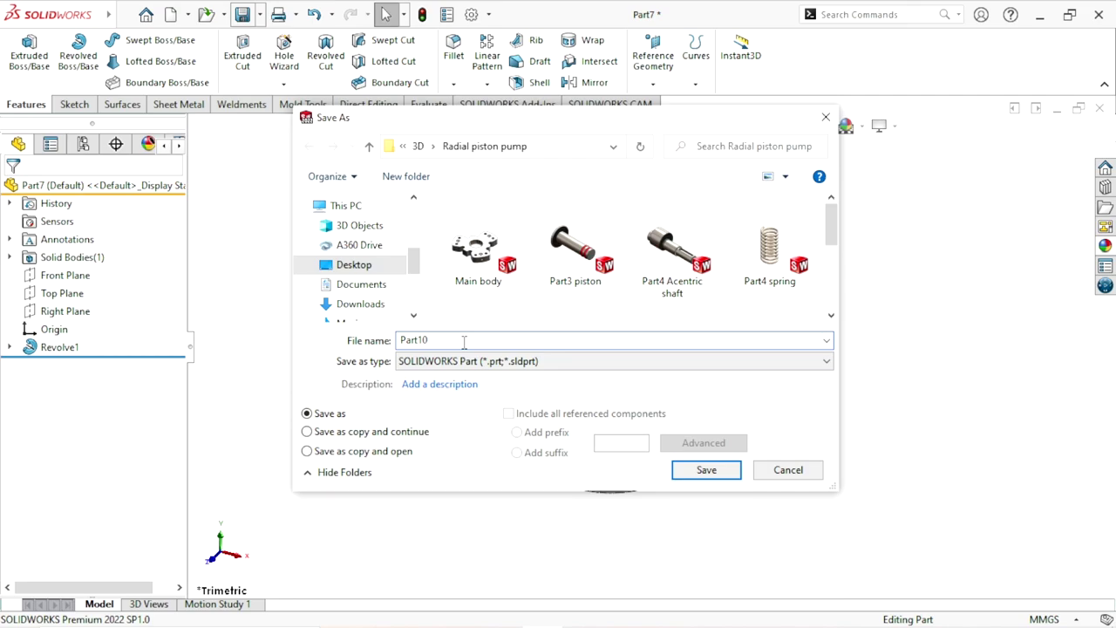
pyautogui.write('a')
pyautogui.write('ll')
pyautogui.click(717, 471)
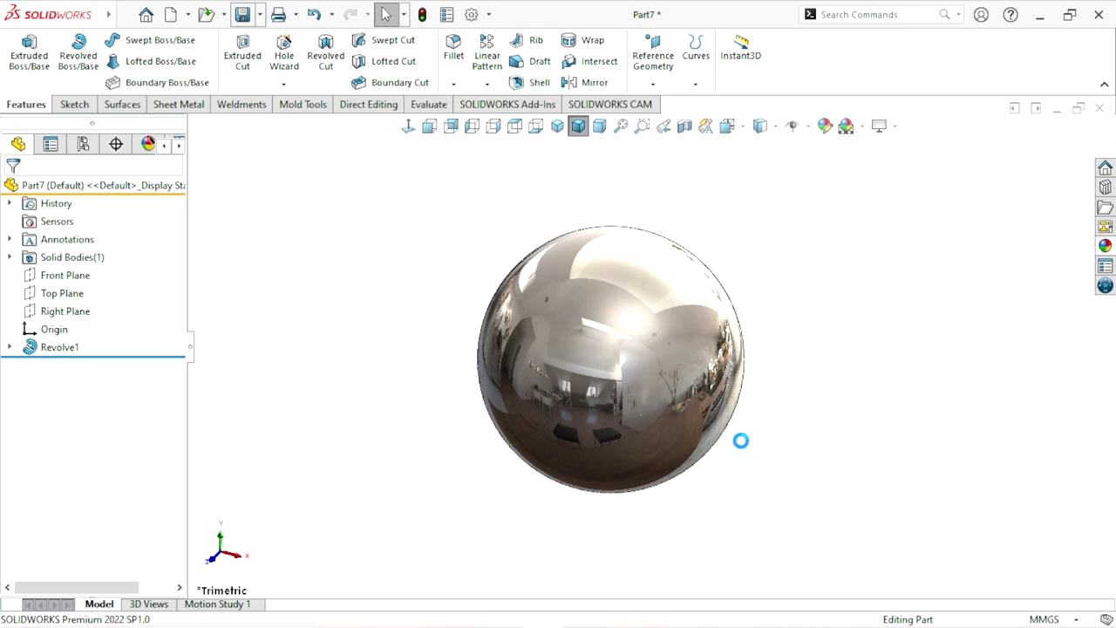
pyautogui.scroll(3, 723, 453)
pyautogui.scroll(-2, 642, 349)
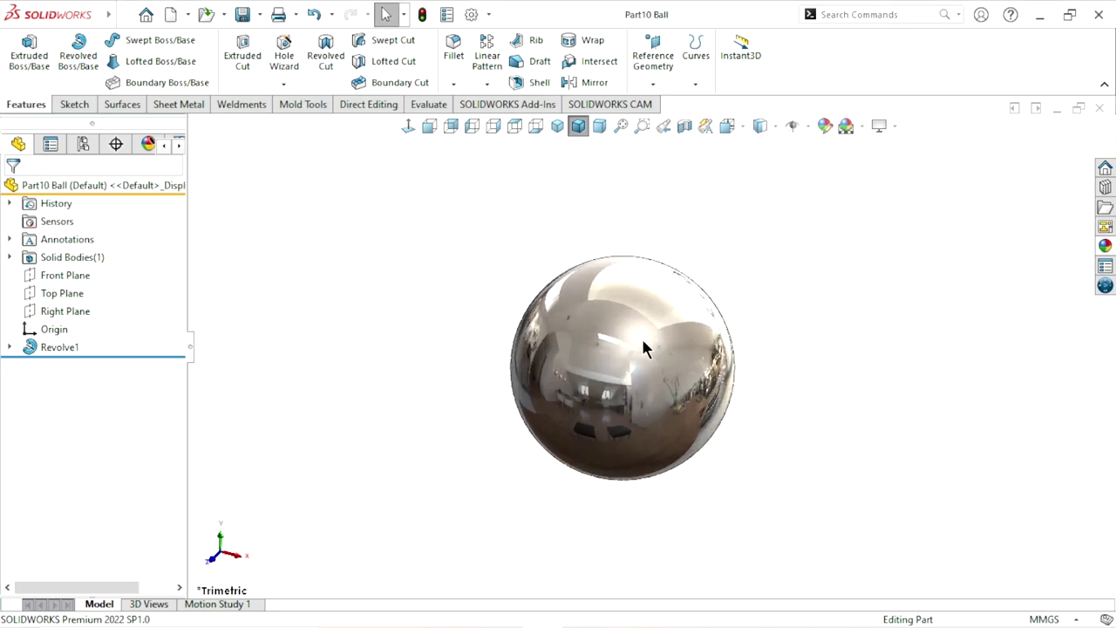
pyautogui.scroll(-1, 764, 404)
pyautogui.moveTo(765, 404)
pyautogui.mouseDown(button='middle')
pyautogui.moveTo(677, 428)
pyautogui.moveTo(637, 391)
pyautogui.mouseUp(button='middle')
pyautogui.scroll(2, 637, 361)
pyautogui.scroll(-2, 639, 362)
pyautogui.scroll(2, 638, 392)
pyautogui.scroll(-2, 686, 365)
pyautogui.scroll(-2, 686, 364)
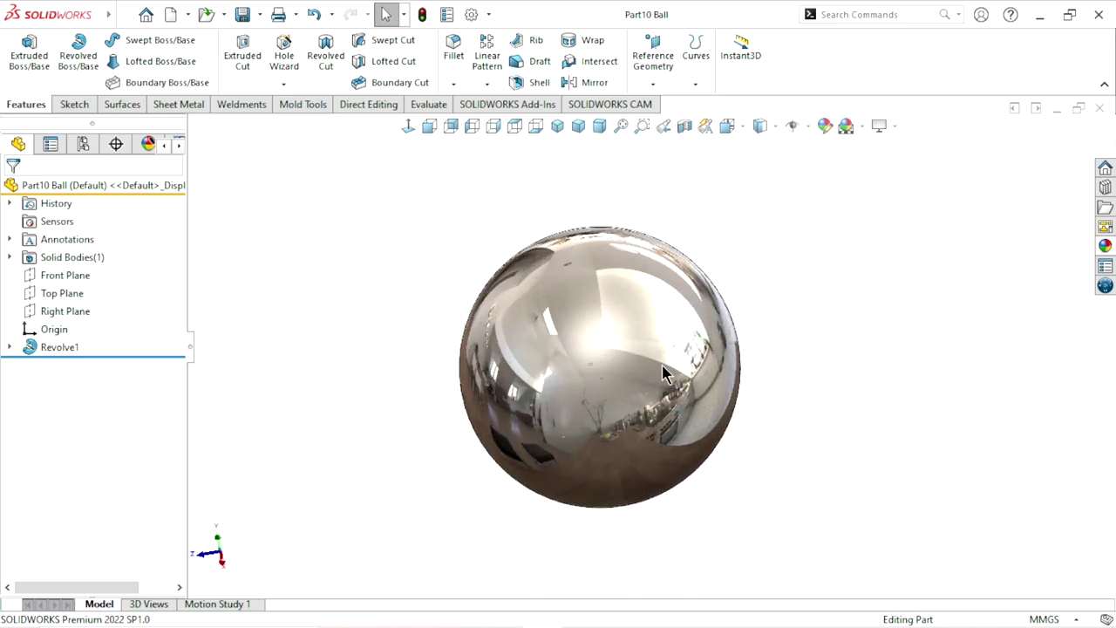
pyautogui.moveTo(686, 365); pyautogui.dragTo(697, 371, button='middle')
pyautogui.scroll(1, 698, 370)
pyautogui.scroll(-2, 706, 372)
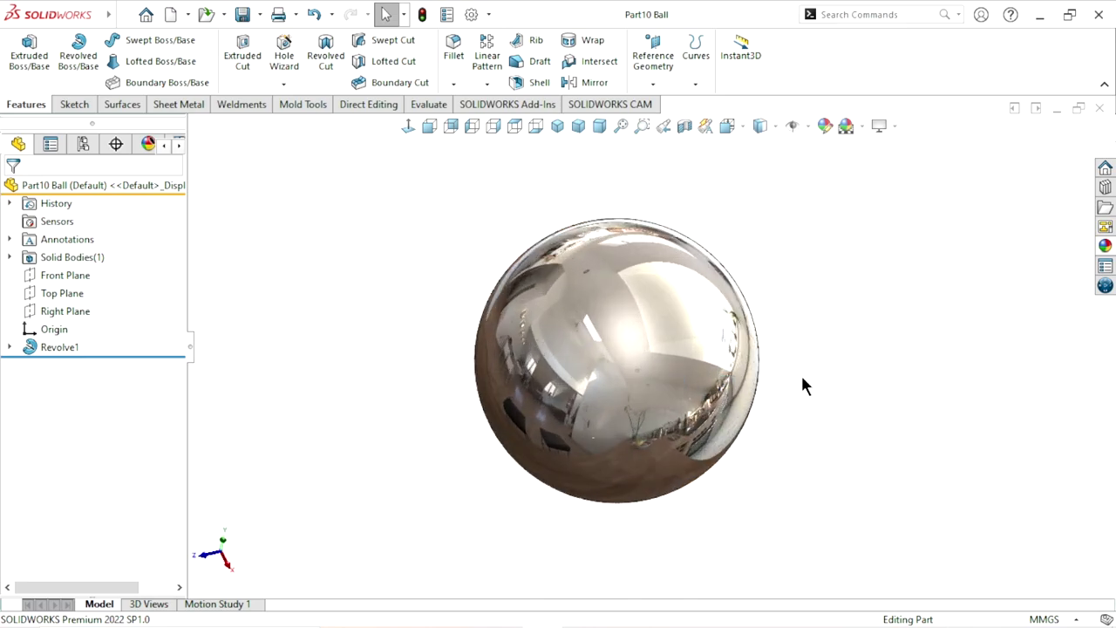
pyautogui.moveTo(801, 384)
pyautogui.mouseDown(button='middle')
pyautogui.moveTo(710, 404)
pyautogui.moveTo(782, 413)
pyautogui.mouseUp(button='middle')
pyautogui.scroll(3, 715, 409)
pyautogui.scroll(-2, 665, 353)
pyautogui.scroll(-2, 740, 404)
pyautogui.scroll(2, 725, 415)
pyautogui.scroll(1, 726, 415)
pyautogui.scroll(-3, 636, 361)
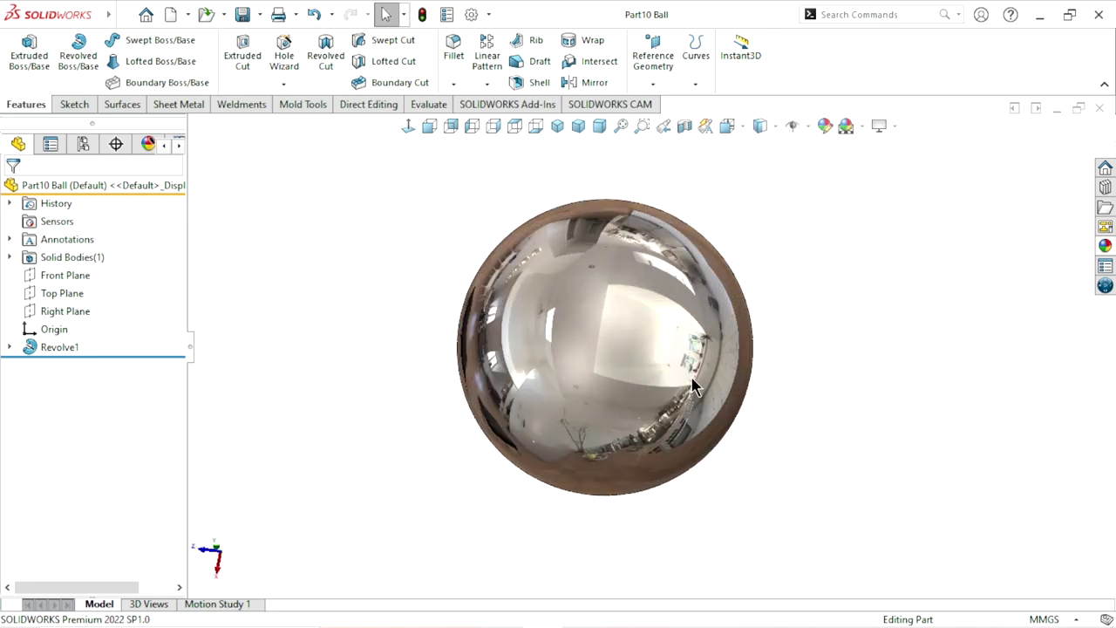
pyautogui.scroll(2, 705, 407)
pyautogui.scroll(-2, 660, 360)
pyautogui.scroll(-2, 660, 361)
pyautogui.scroll(-1, 720, 428)
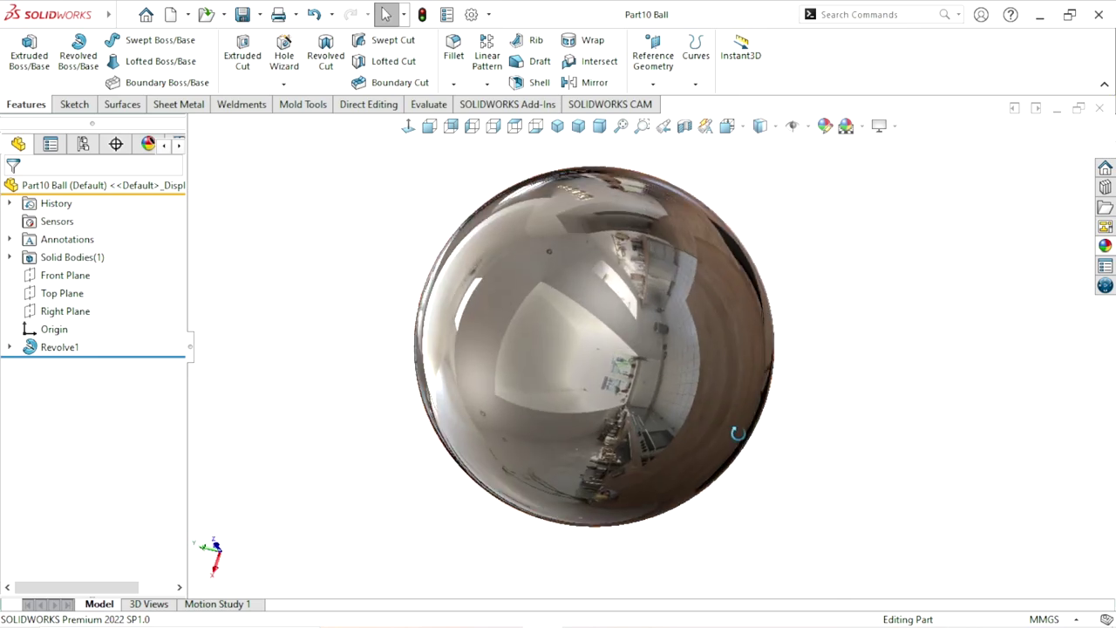
pyautogui.scroll(3, 680, 384)
pyautogui.scroll(-3, 598, 306)
pyautogui.scroll(3, 602, 314)
pyautogui.scroll(-3, 602, 312)
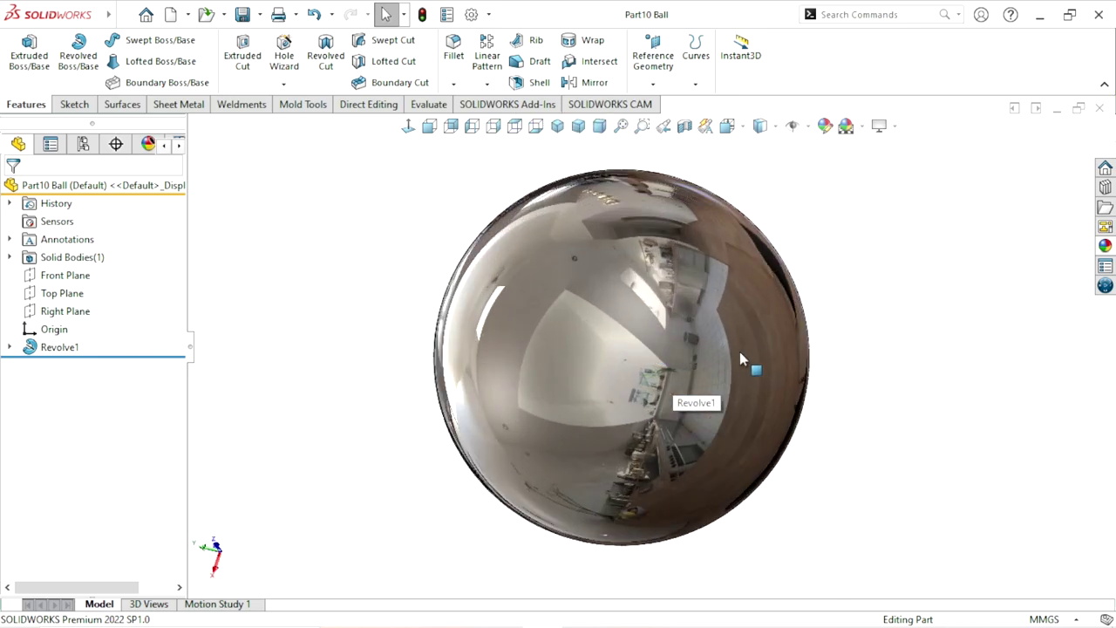
pyautogui.scroll(3, 742, 406)
pyautogui.scroll(-3, 654, 370)
pyautogui.scroll(3, 750, 373)
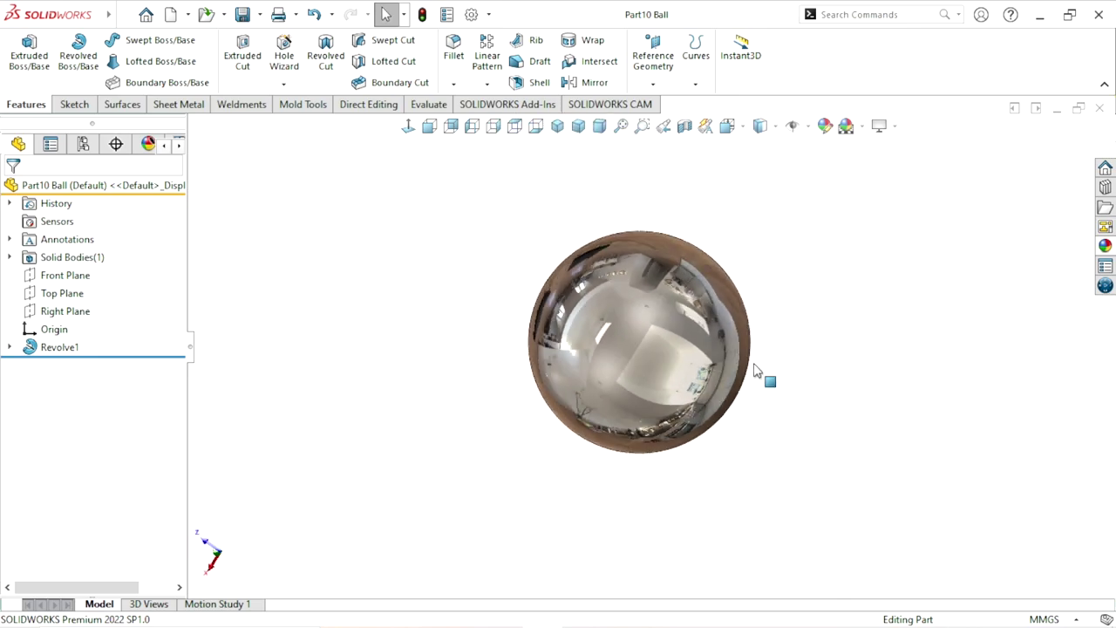
pyautogui.scroll(-3, 723, 358)
pyautogui.scroll(3, 811, 422)
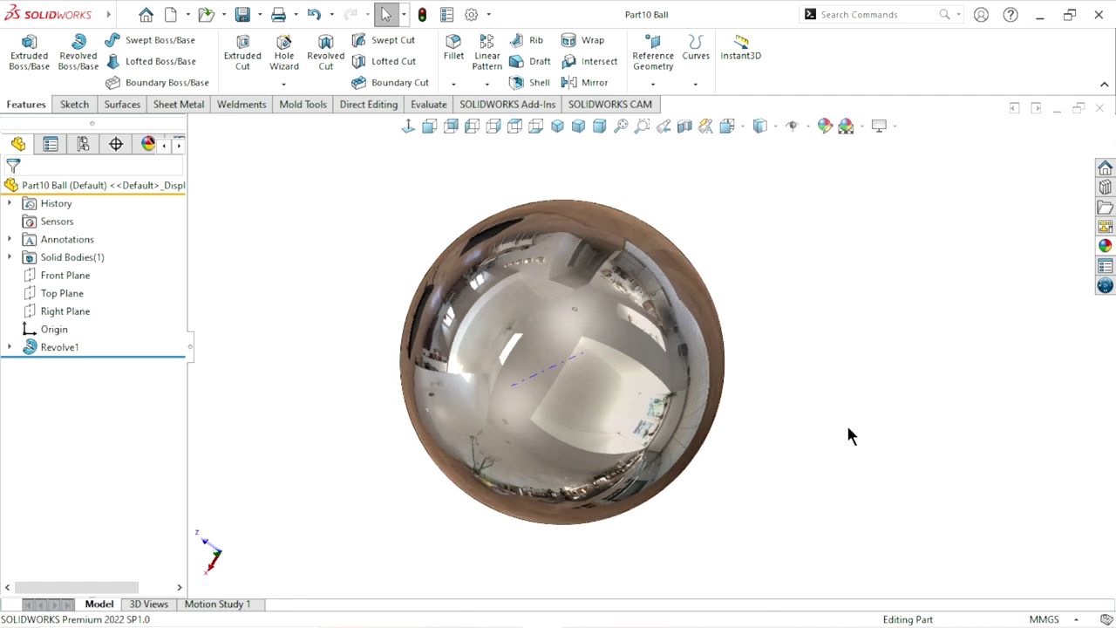